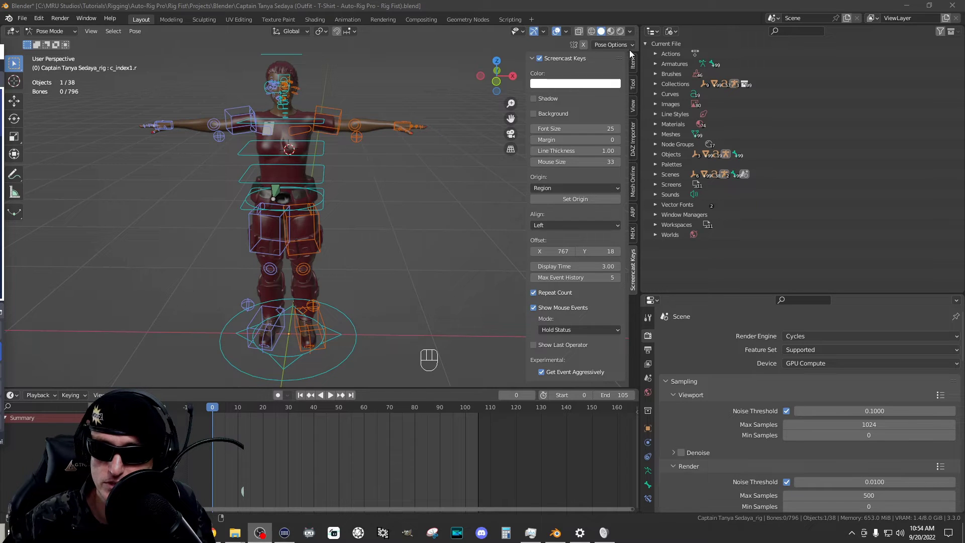
Step: Display the Auto-Rig Pro rig tools in the 3D viewport's sidebar
{"action": "left_click", "coordinate": [421, 174]}
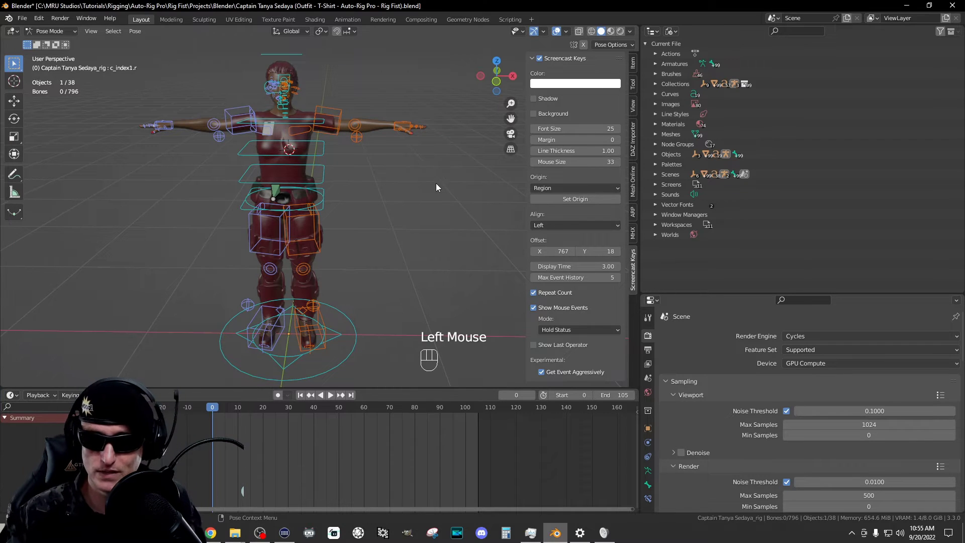
{"action": "key", "text": "n"}
{"action": "key", "text": "n"}
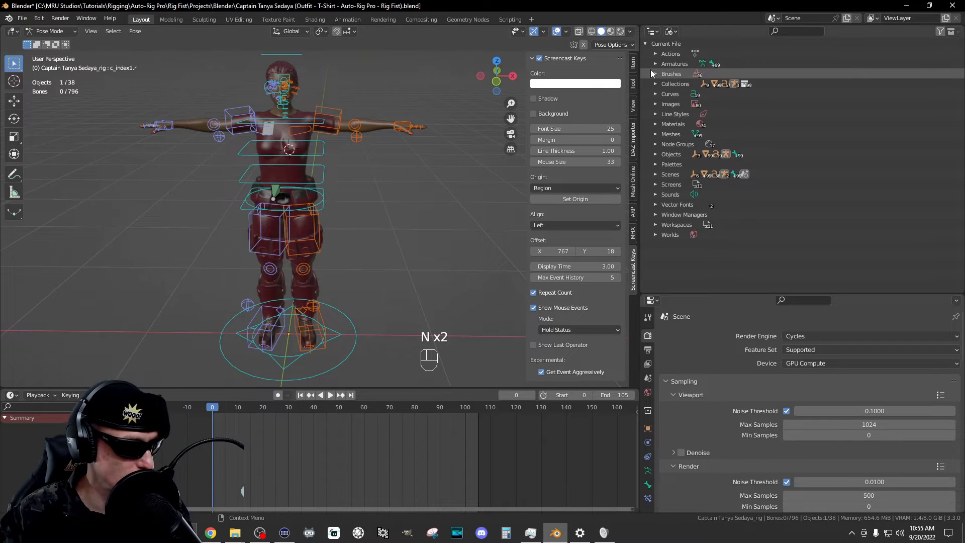
{"action": "left_click", "coordinate": [634, 213]}
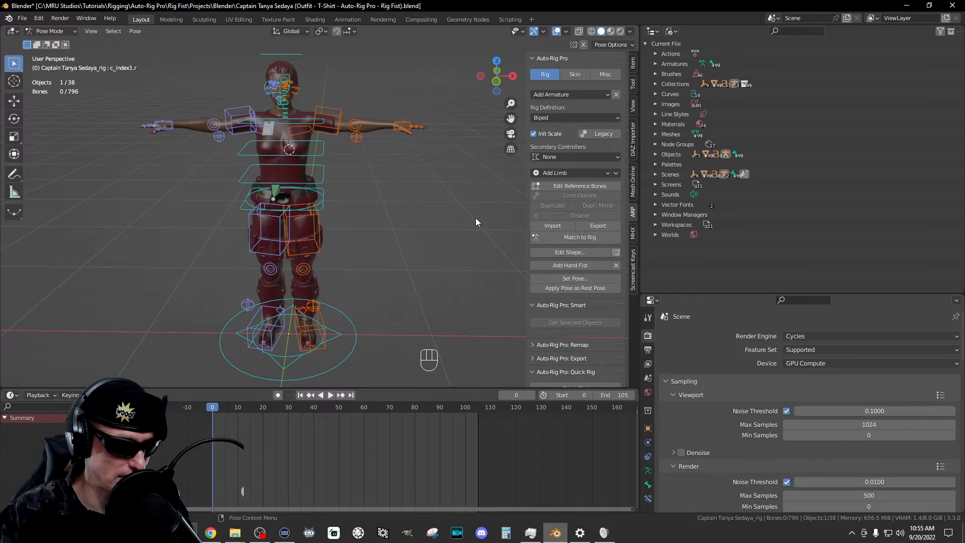
Step: Try to add a hand fist to the character's right hand without a controller selected
{"action": "scroll", "coordinate": [456, 188], "scroll_direction": "up", "scroll_amount": 4}
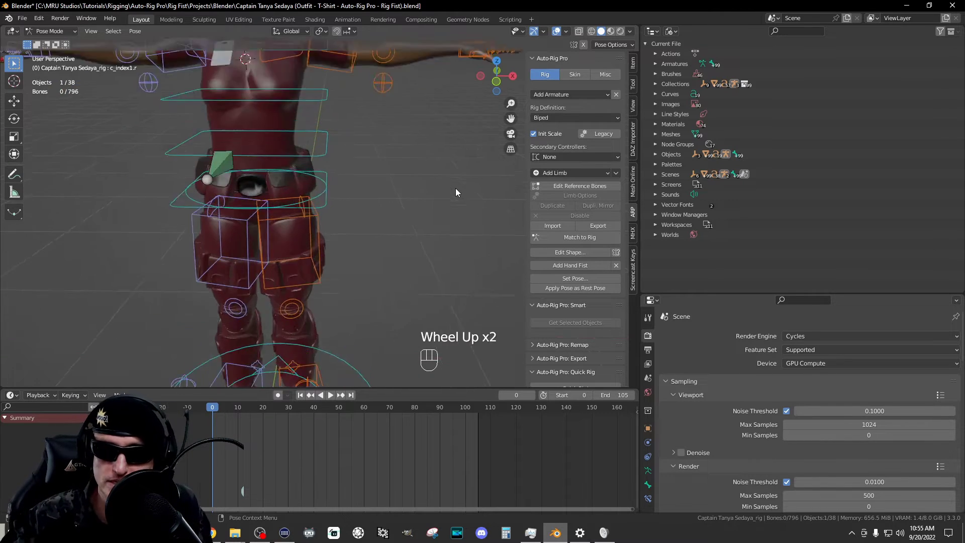
{"action": "left_click_drag", "start_coordinate": [511, 130], "coordinate": [603, 146]}
{"action": "scroll", "coordinate": [511, 120], "scroll_direction": "up", "scroll_amount": 3}
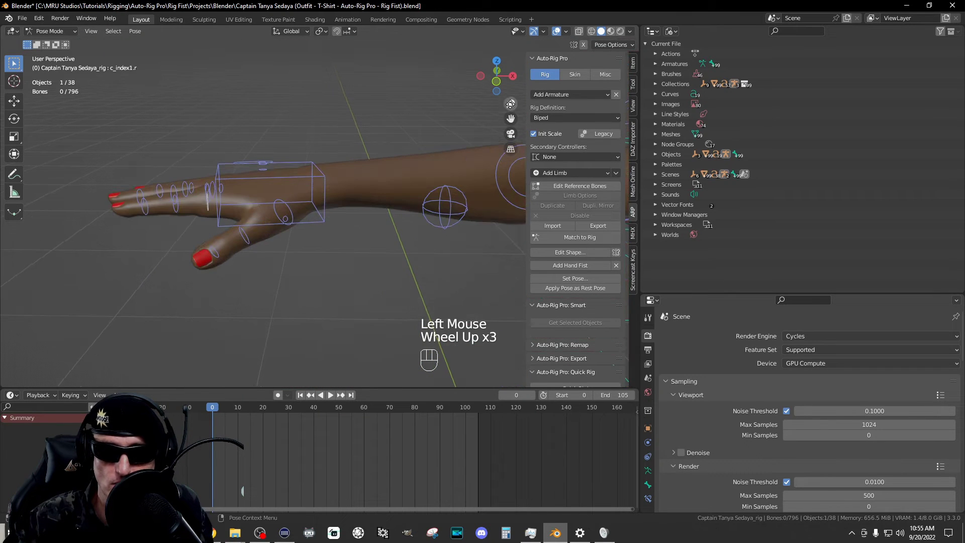
{"action": "left_click_drag", "start_coordinate": [499, 86], "coordinate": [488, 103]}
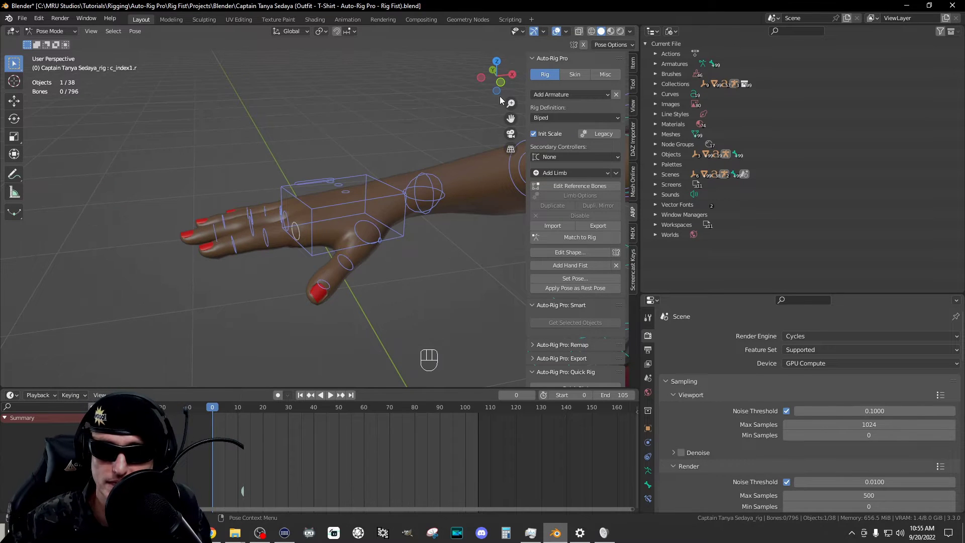
{"action": "left_click_drag", "start_coordinate": [497, 76], "coordinate": [356, 182]}
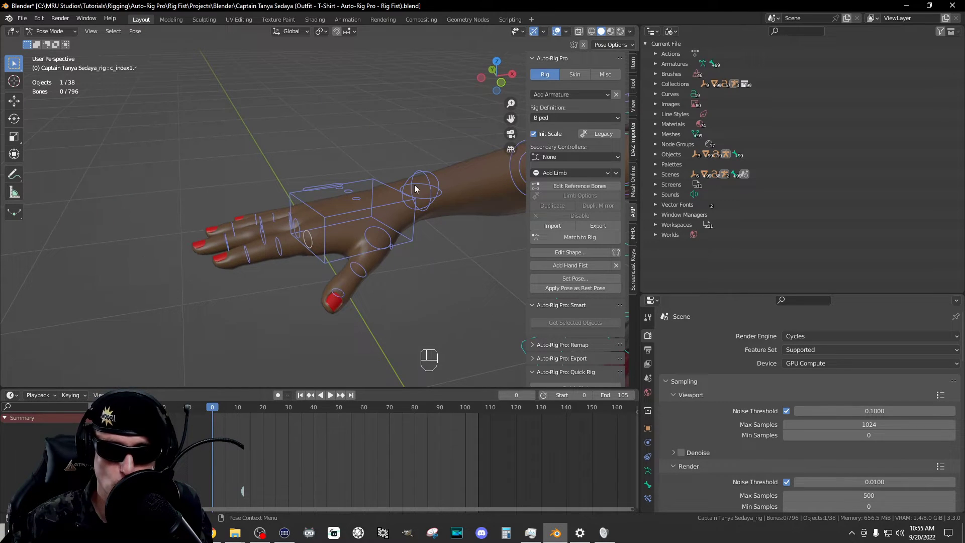
{"action": "left_click", "coordinate": [380, 145]}
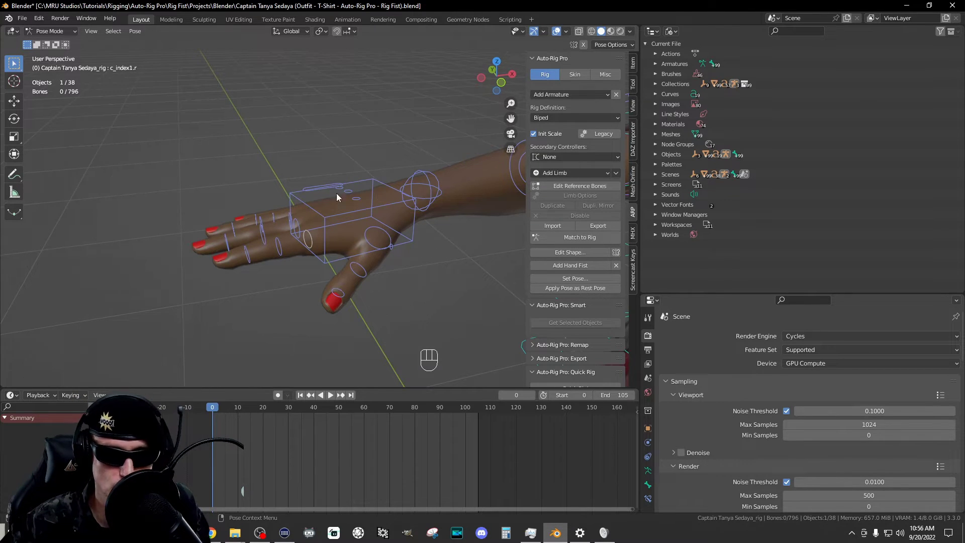
{"action": "left_click", "coordinate": [582, 267]}
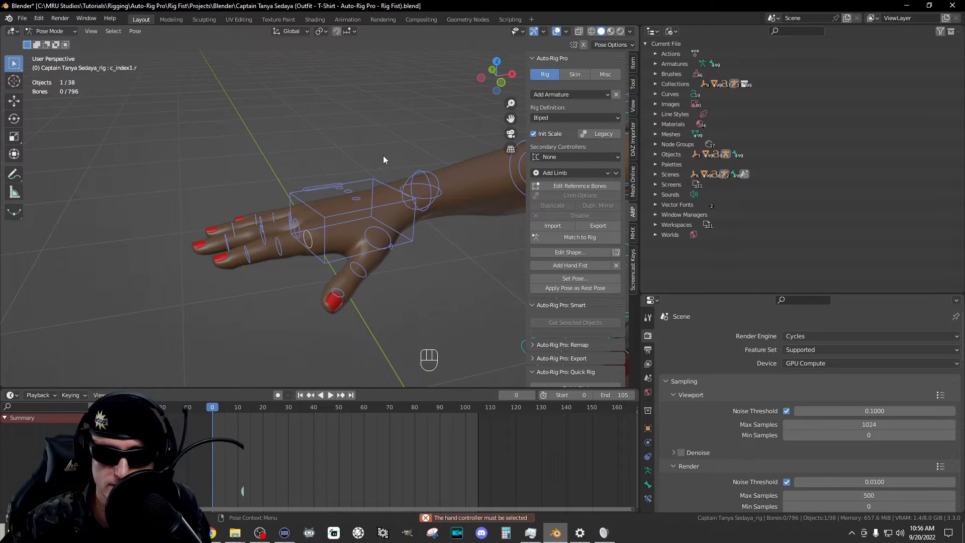
Step: Select the right hand's IK box controller and try to add a hand fist to it
{"action": "scroll", "coordinate": [383, 157], "scroll_direction": "down", "scroll_amount": 4}
{"action": "scroll", "coordinate": [351, 196], "scroll_direction": "up", "scroll_amount": 1}
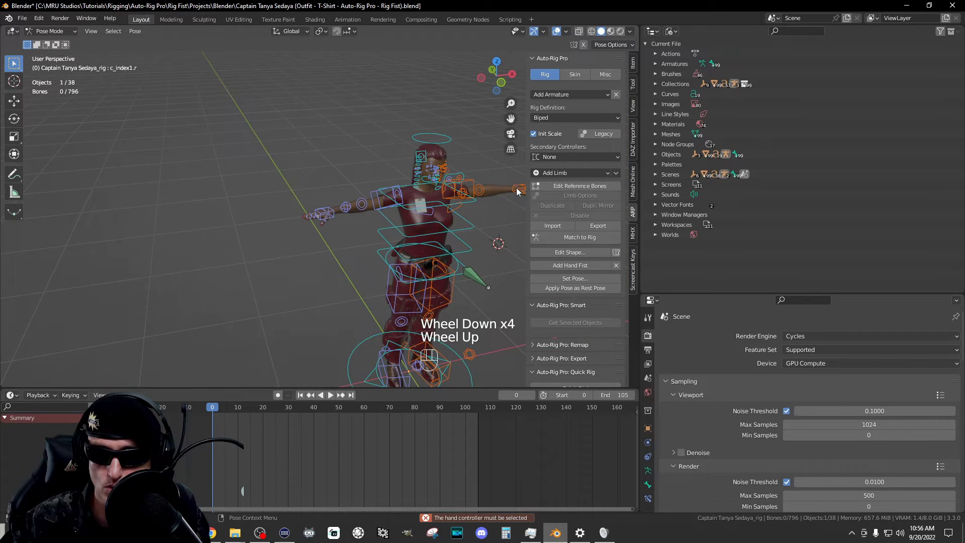
{"action": "left_click", "coordinate": [518, 190]}
{"action": "left_click", "coordinate": [328, 212]}
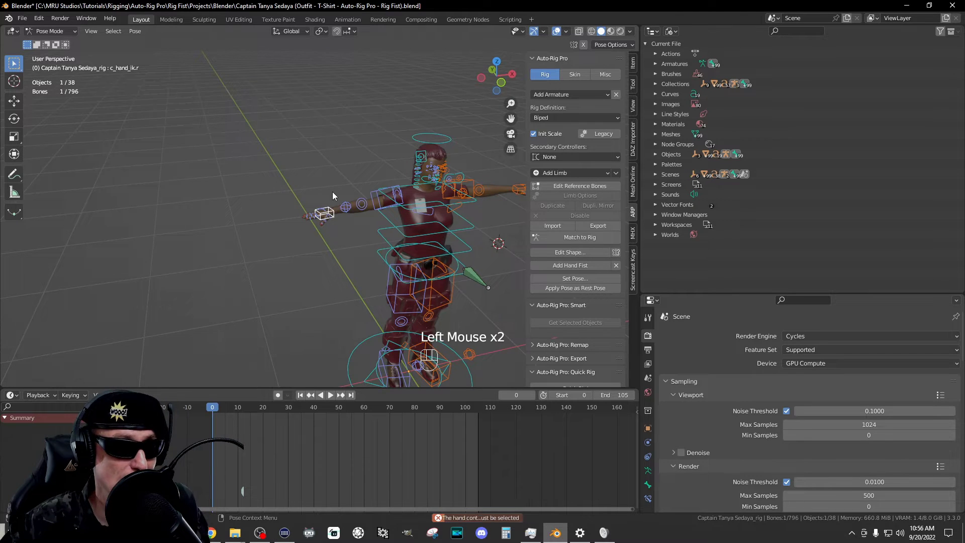
{"action": "scroll", "coordinate": [332, 196], "scroll_direction": "up", "scroll_amount": 8}
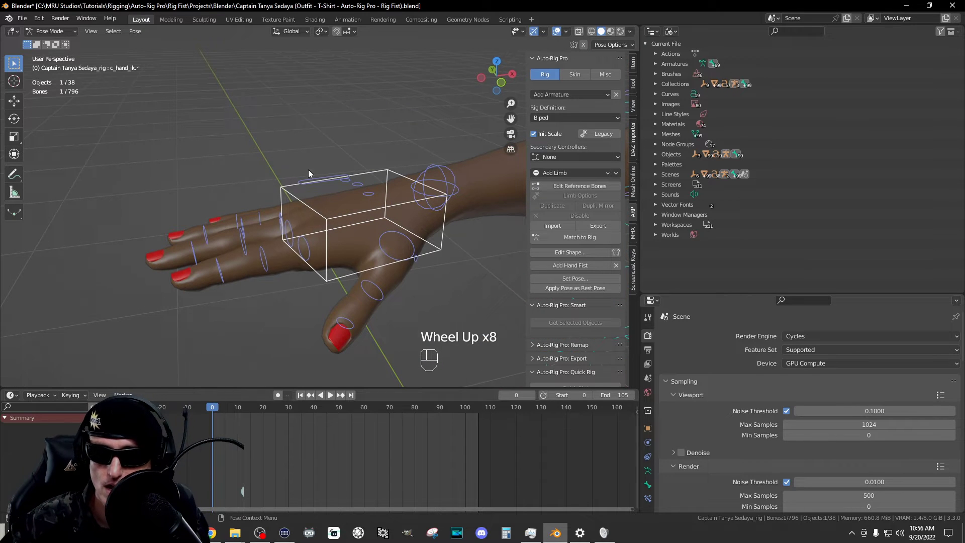
{"action": "left_click", "coordinate": [382, 175]}
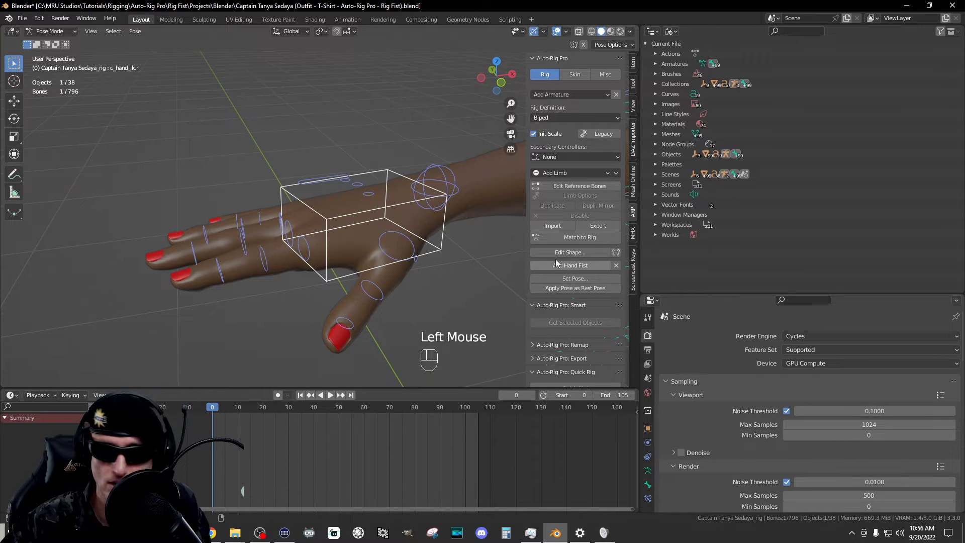
{"action": "left_click", "coordinate": [590, 264]}
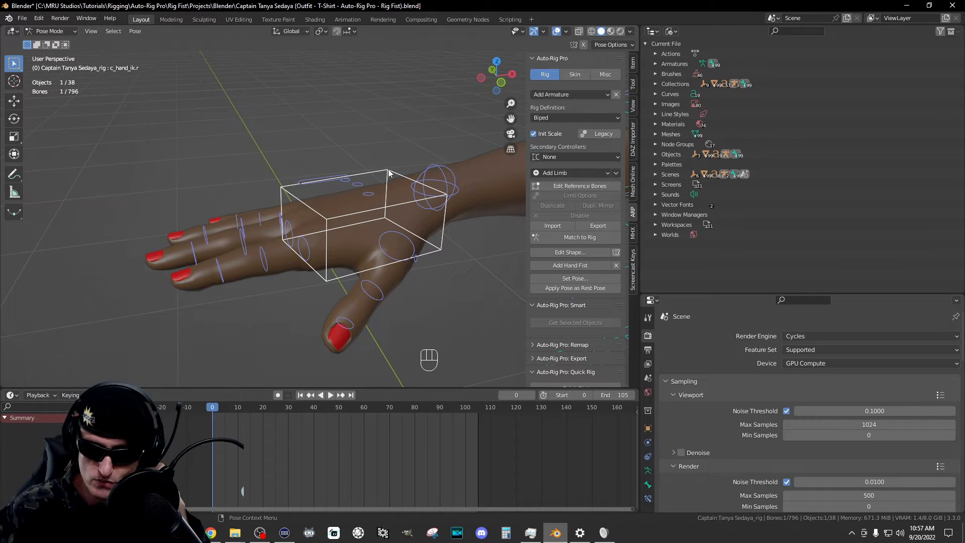
Step: Enlarge the timeline area and change it to a Dope Sheet in Action Editor mode
{"action": "left_click_drag", "start_coordinate": [388, 389], "coordinate": [380, 321]}
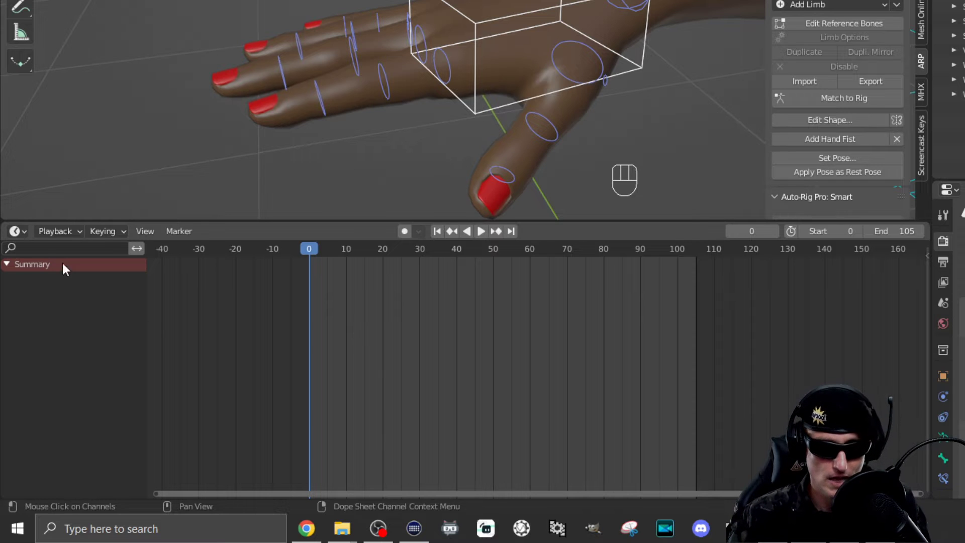
{"action": "left_click", "coordinate": [19, 231]}
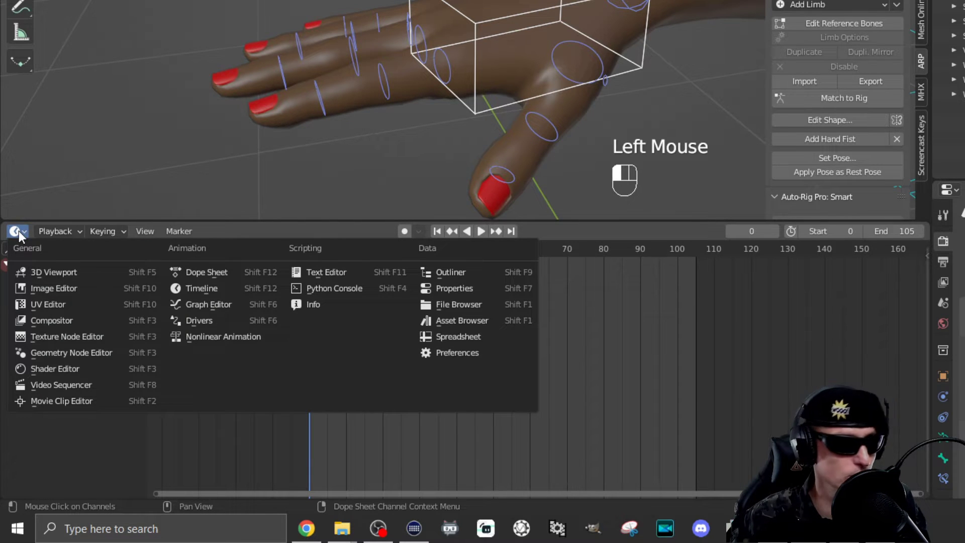
{"action": "left_click", "coordinate": [19, 230]}
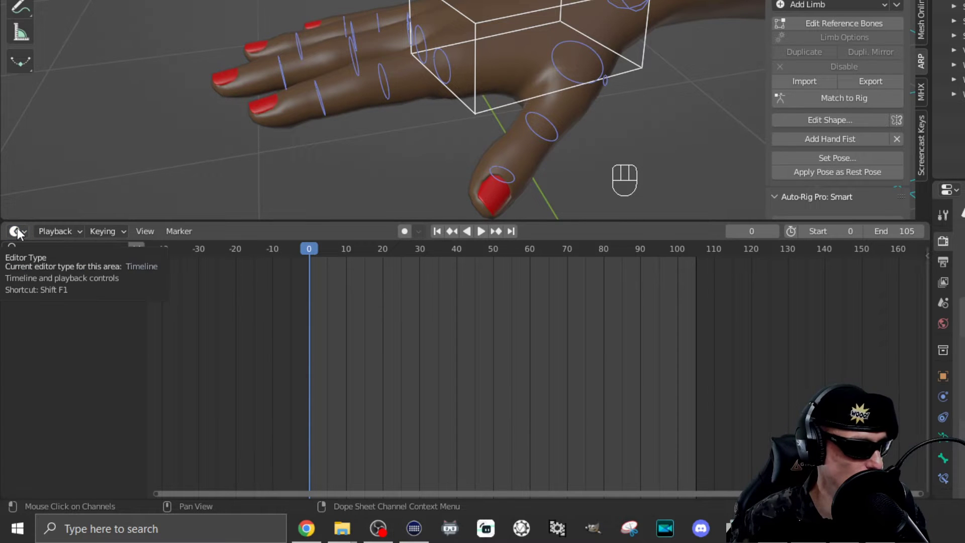
{"action": "left_click", "coordinate": [18, 232]}
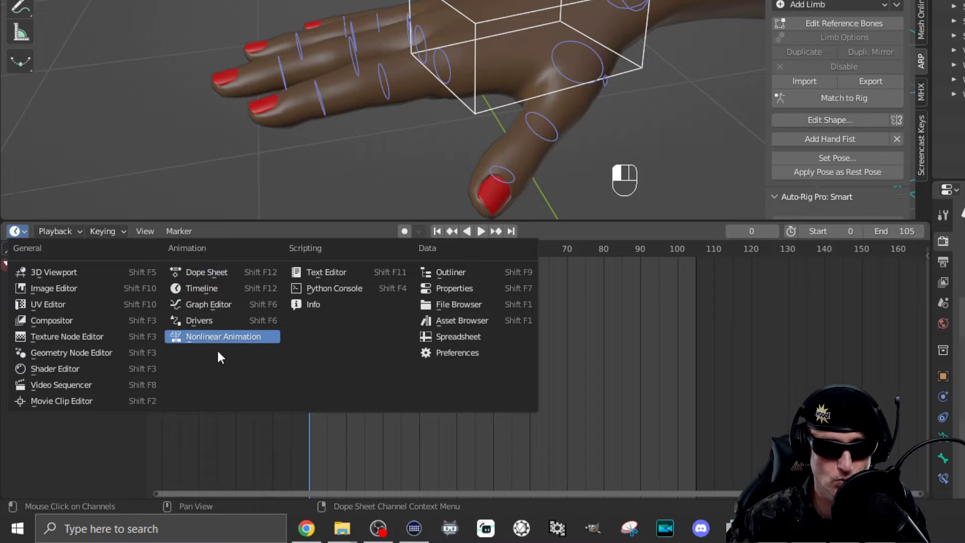
{"action": "left_click", "coordinate": [236, 272]}
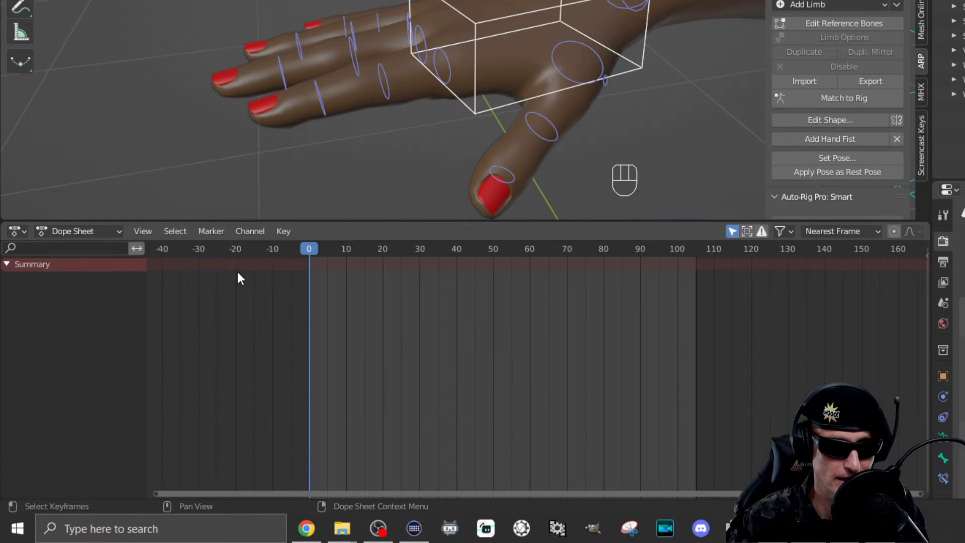
{"action": "left_click", "coordinate": [118, 234]}
{"action": "left_click", "coordinate": [118, 264]}
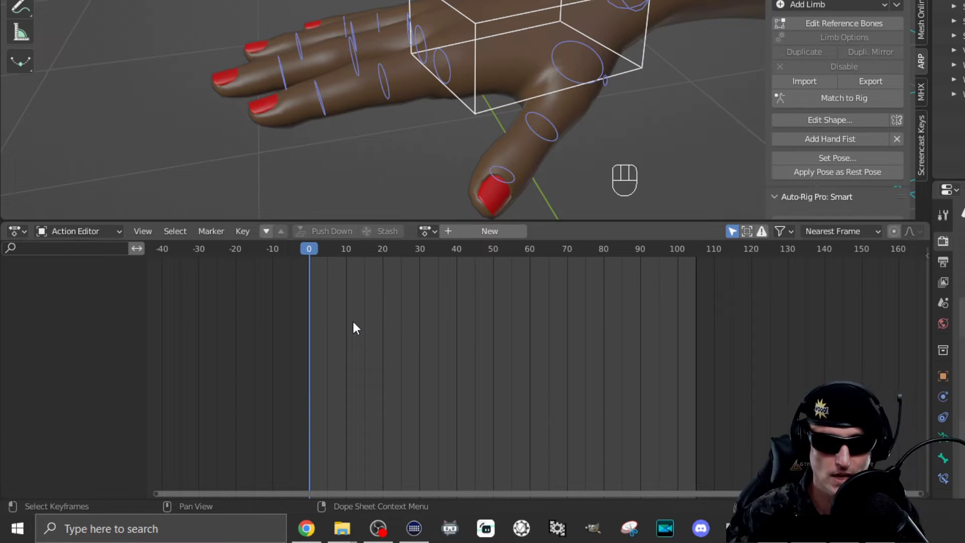
Step: Create a new action for the rig and try to add the hand fist with its default name
{"action": "left_click", "coordinate": [508, 228]}
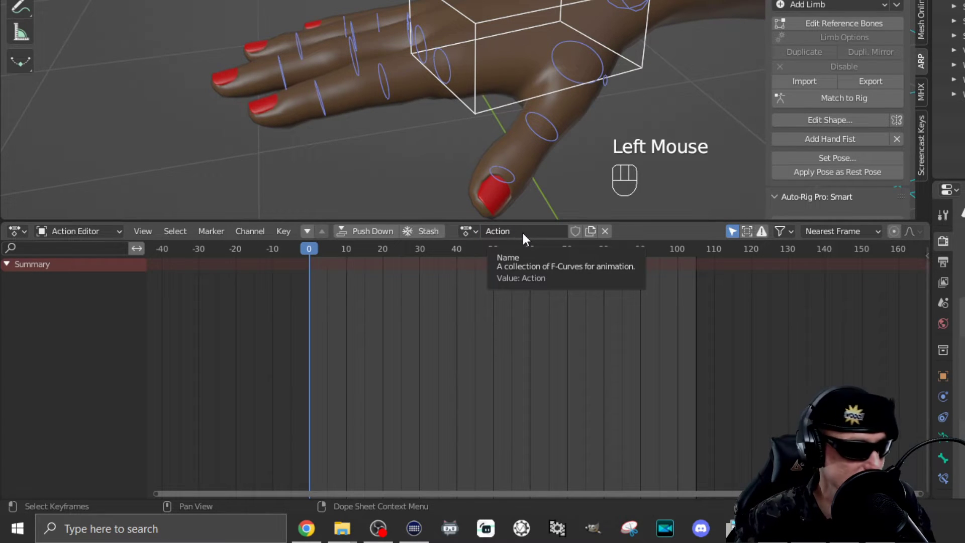
{"action": "left_click", "coordinate": [523, 230]}
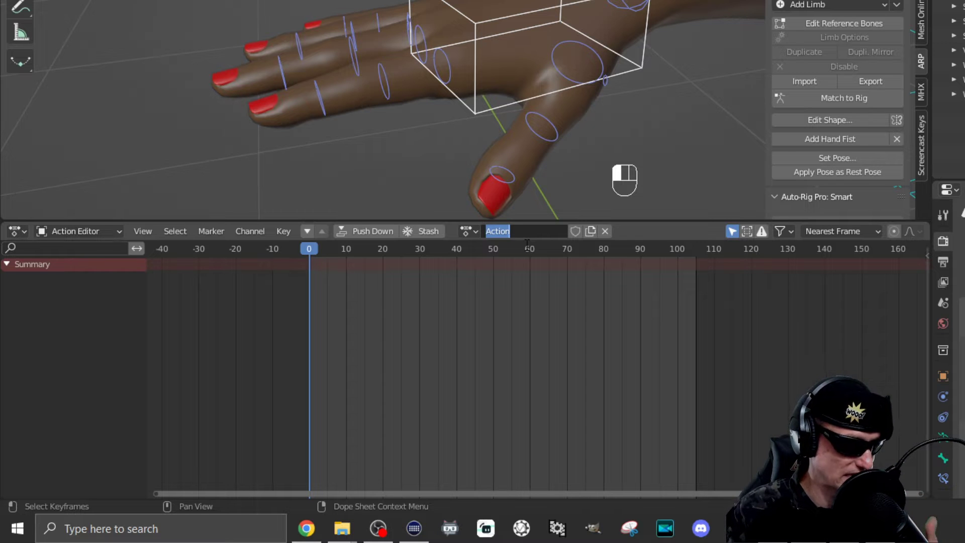
{"action": "left_click", "coordinate": [716, 79]}
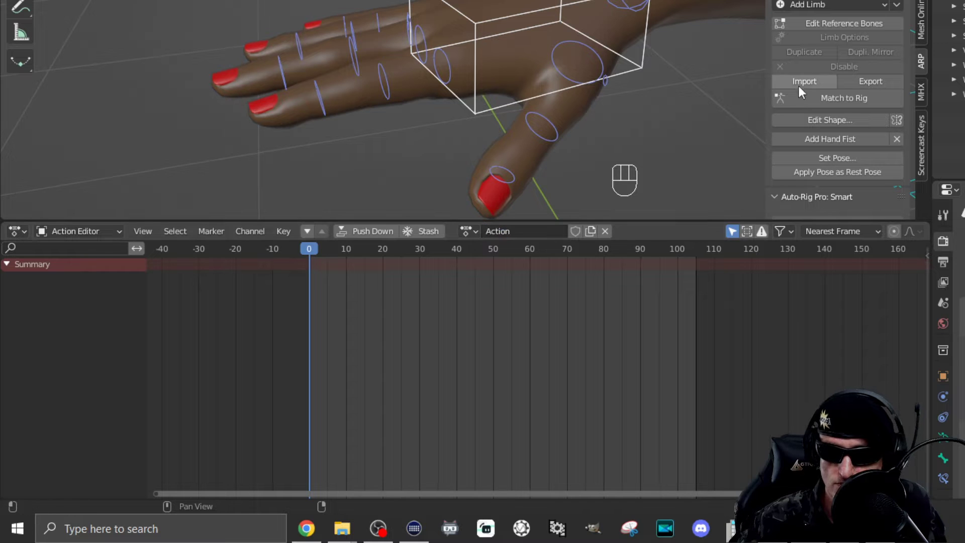
{"action": "left_click", "coordinate": [848, 137]}
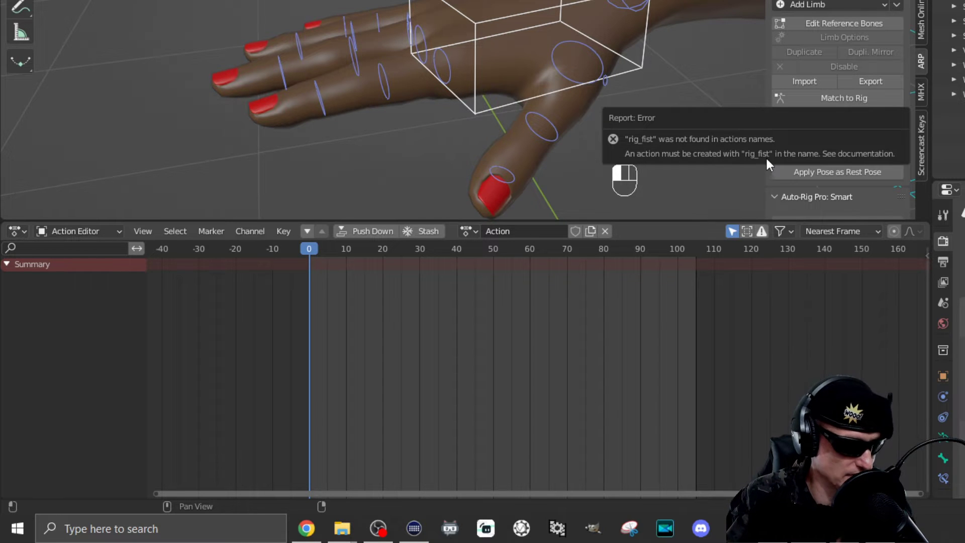
Step: Rename the new action as rig_fist
{"action": "left_click", "coordinate": [527, 231]}
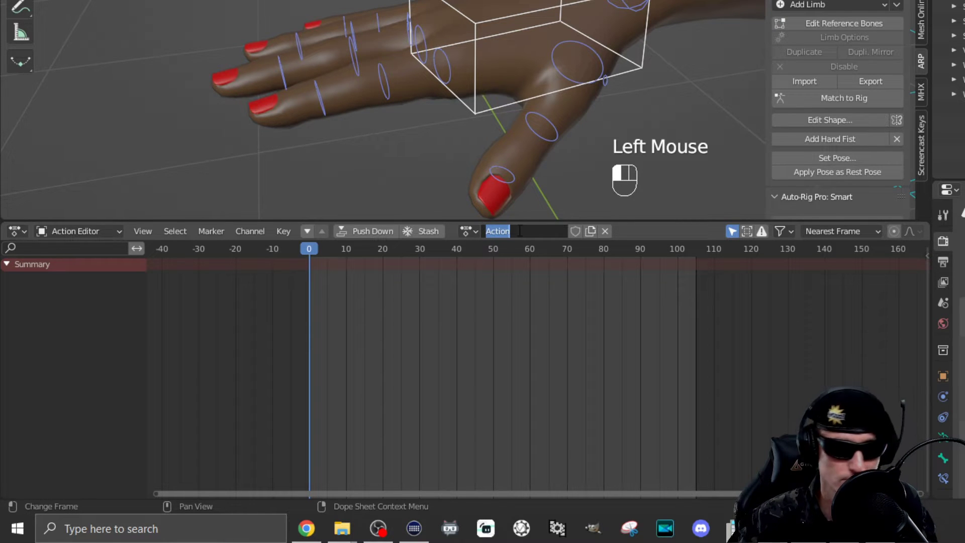
{"action": "key", "text": "BackSpace"}
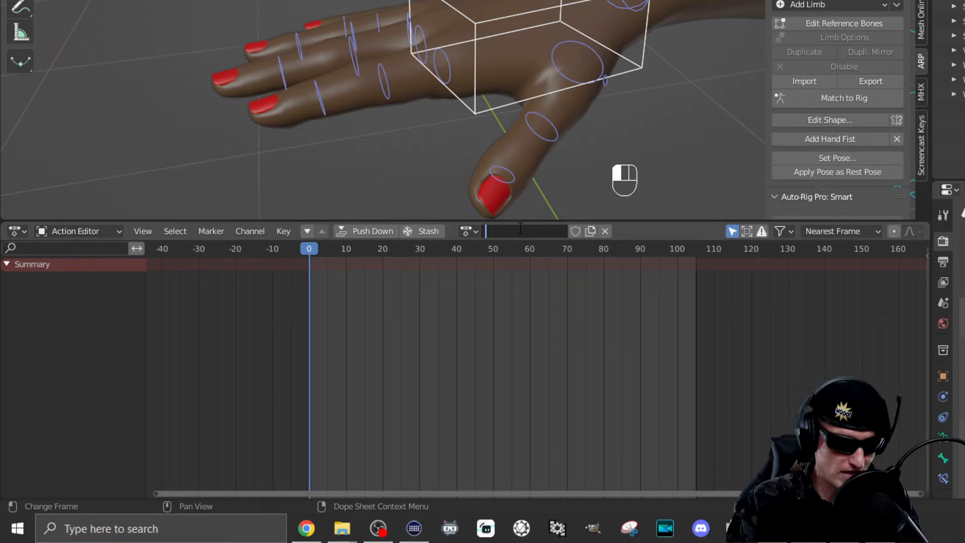
{"action": "type", "text": "rig_fist"}
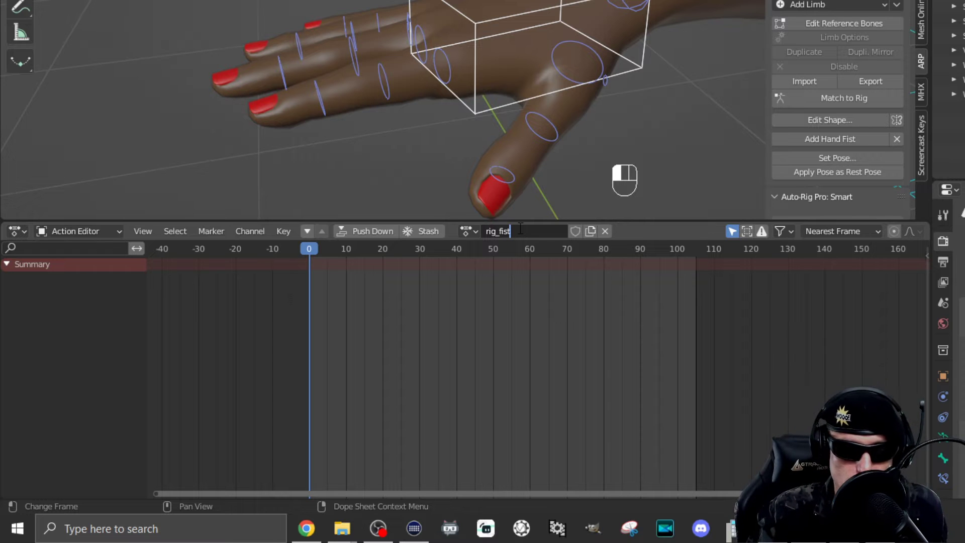
{"action": "key", "text": "Return"}
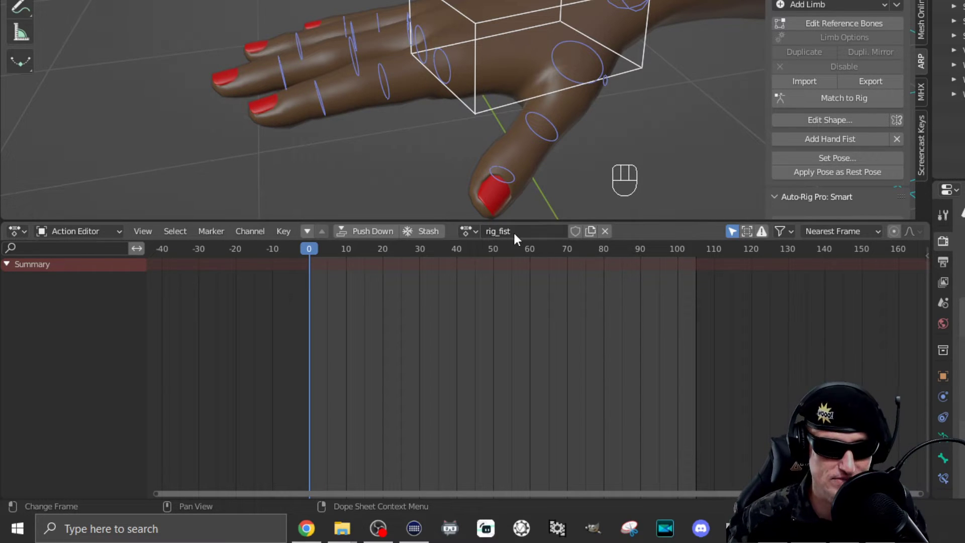
Step: Choose the rig_fist action and add a hand fist to the right hand's IK controller
{"action": "left_click", "coordinate": [476, 230]}
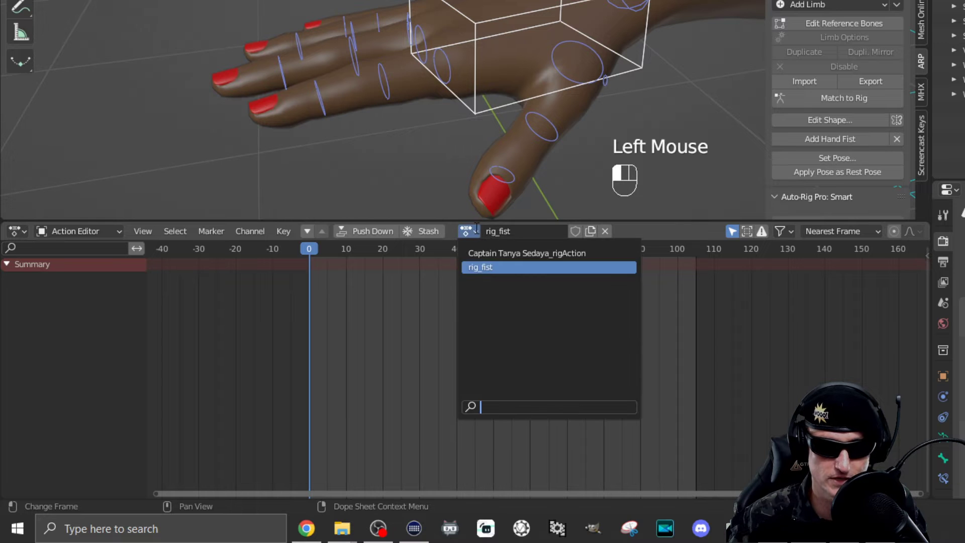
{"action": "left_click", "coordinate": [528, 267]}
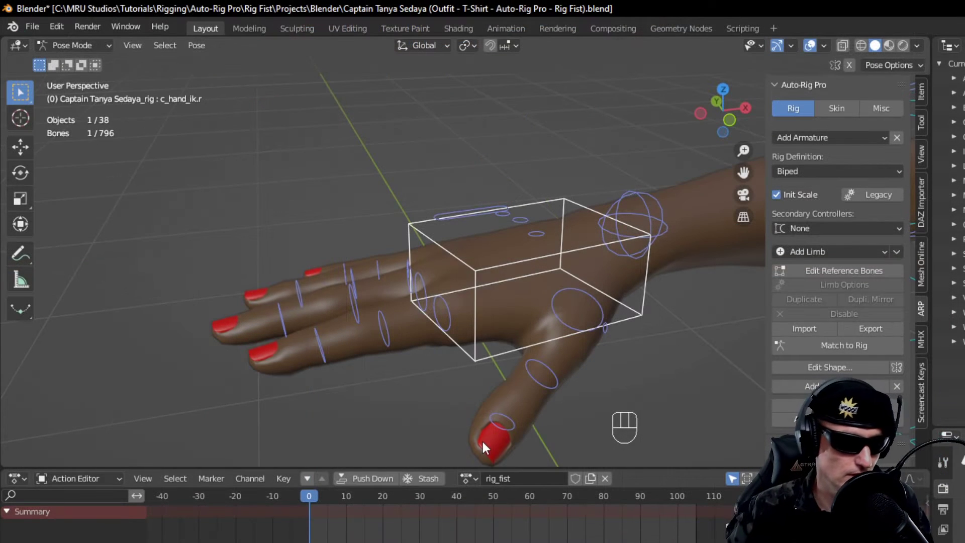
{"action": "left_click", "coordinate": [539, 202]}
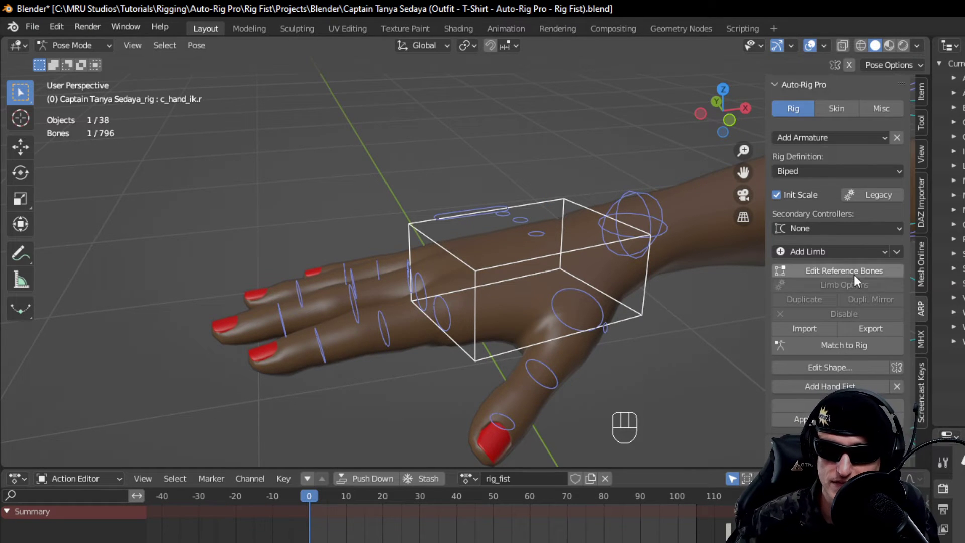
{"action": "left_click", "coordinate": [867, 387]}
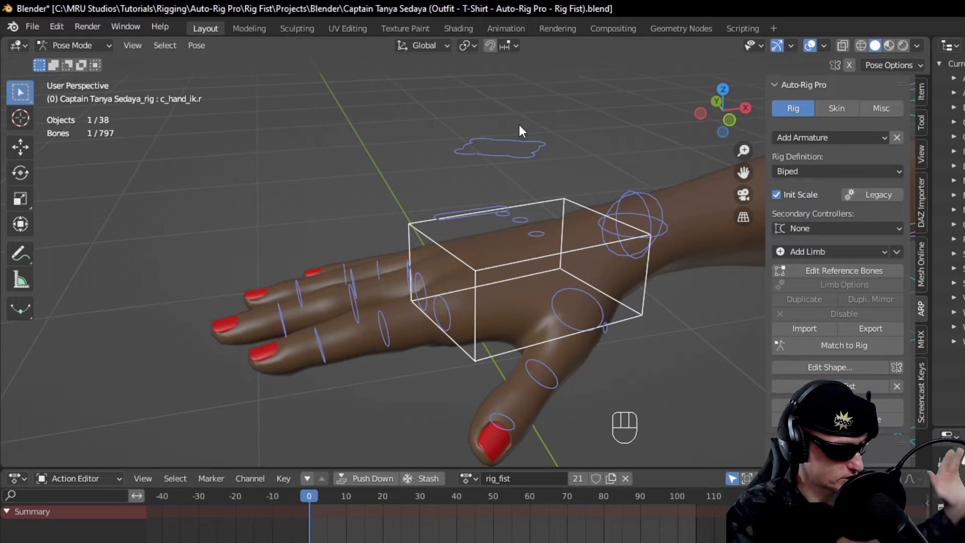
Step: Scale the new fist controller above the right hand uniformly to about 0.876
{"action": "left_click", "coordinate": [519, 147]}
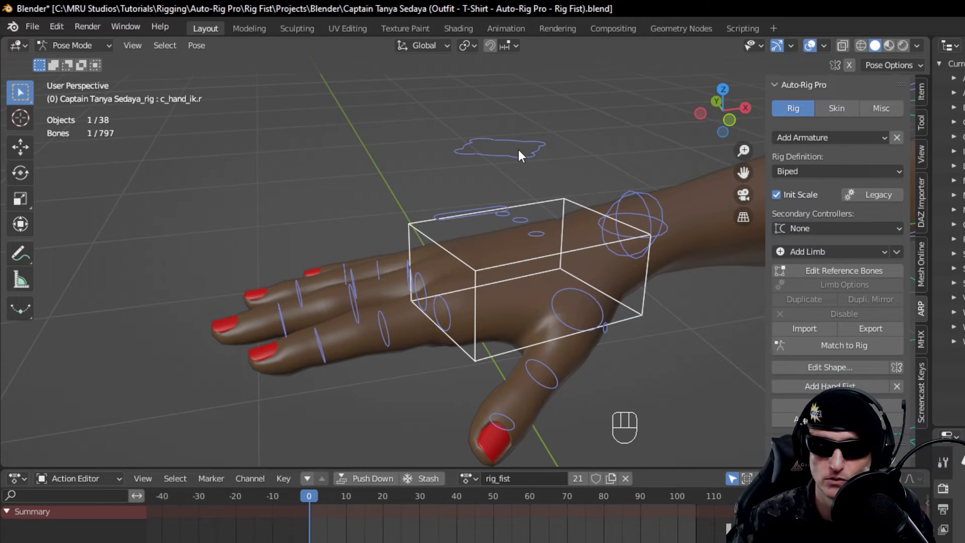
{"action": "key", "text": "s"}
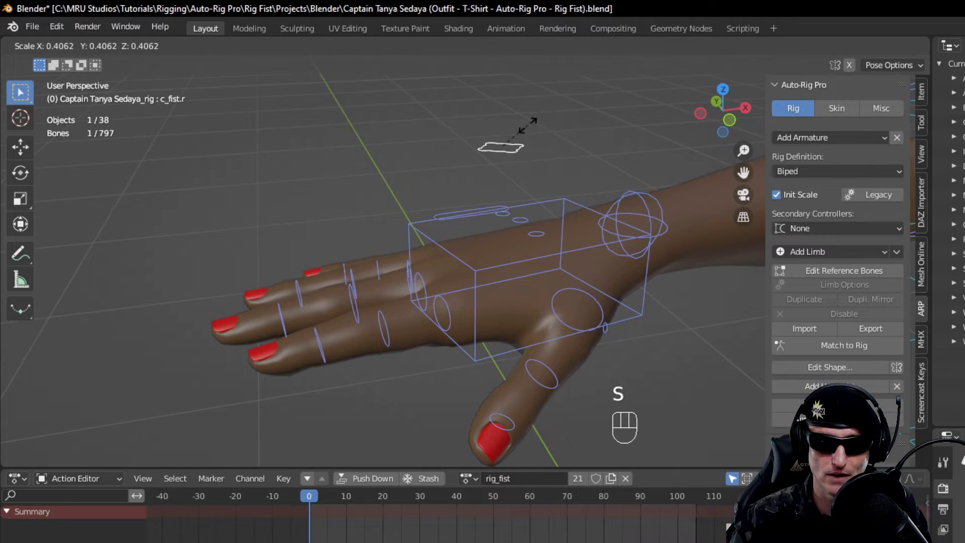
{"action": "left_click", "coordinate": [565, 110]}
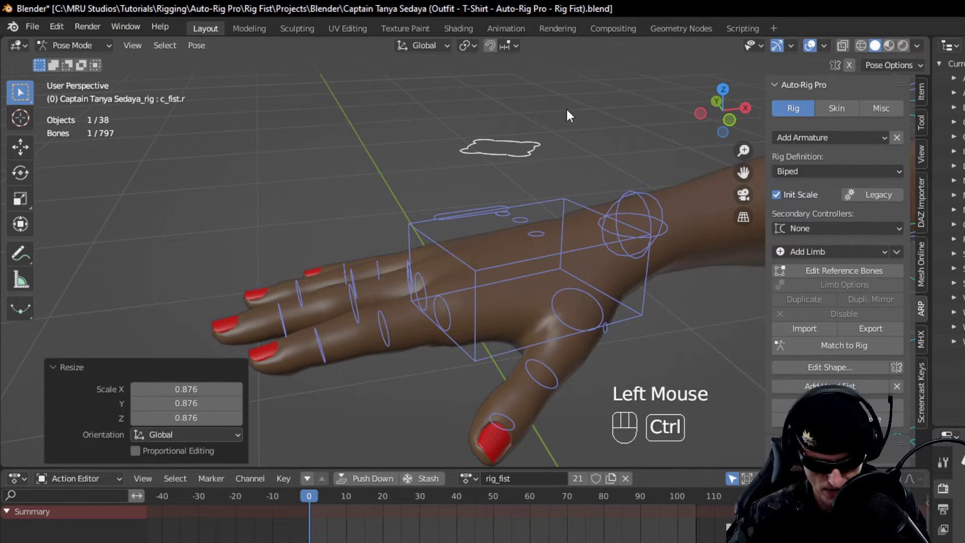
Step: Undo the scaling of the fist controller and the adding of the hand fist
{"action": "key", "text": "ctrl+z"}
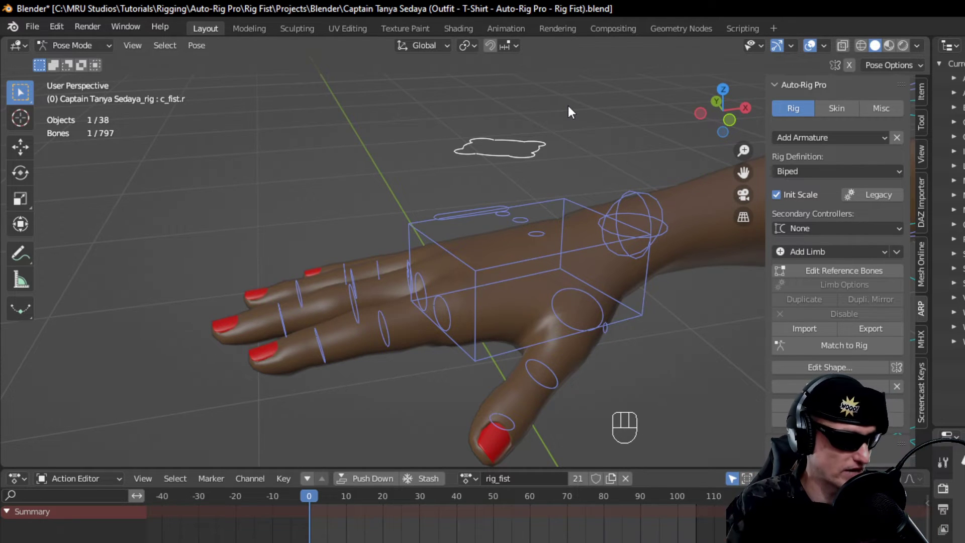
{"action": "key", "text": "ctrl+z"}
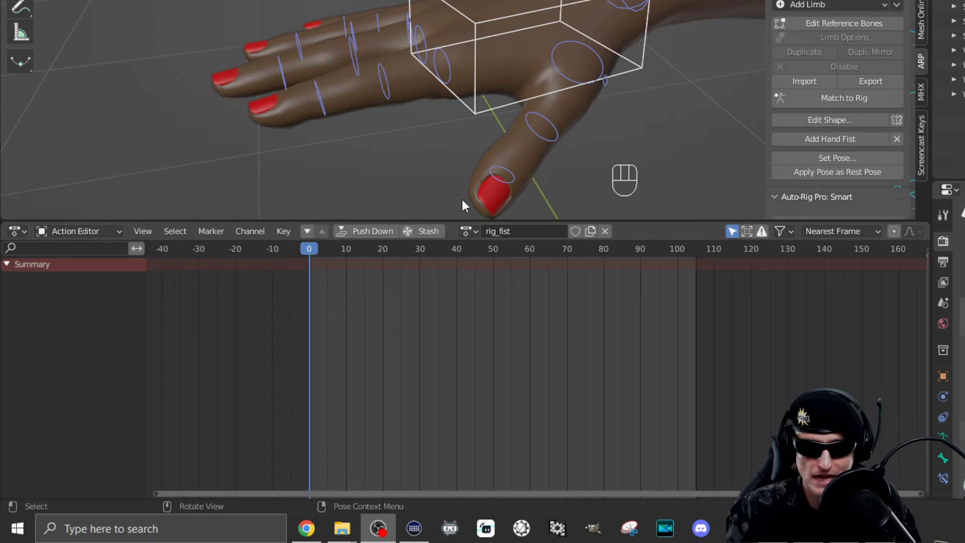
Step: Keyframe all the right hand's IK and finger controllers at frame 0 of the rig_fist action and move to frame 10
{"action": "left_click", "coordinate": [301, 2]}
{"action": "left_click_drag", "start_coordinate": [729, 3], "coordinate": [701, 3]}
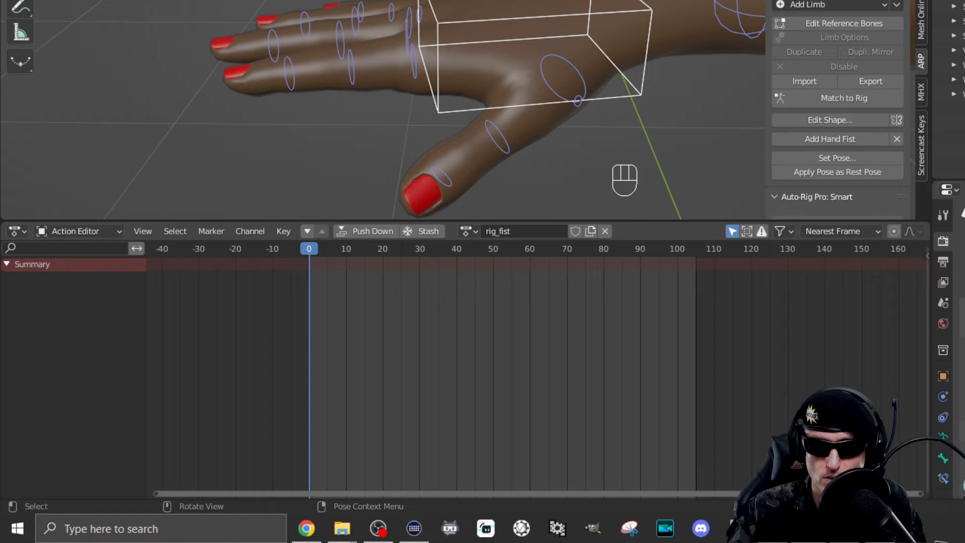
{"action": "scroll", "coordinate": [382, 111], "scroll_direction": "down", "scroll_amount": 1}
{"action": "left_click_drag", "start_coordinate": [729, 20], "coordinate": [742, 2]}
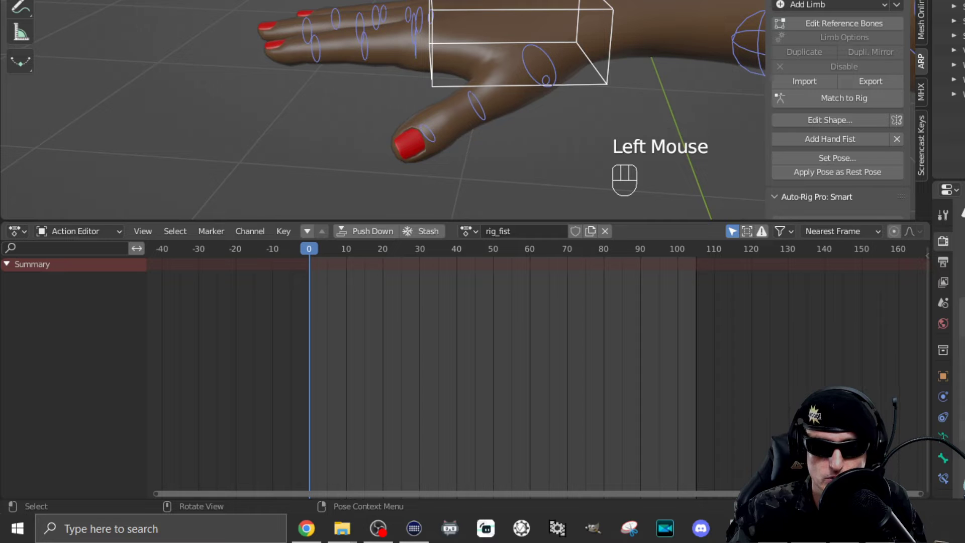
{"action": "left_click_drag", "start_coordinate": [182, 1], "coordinate": [672, 182]}
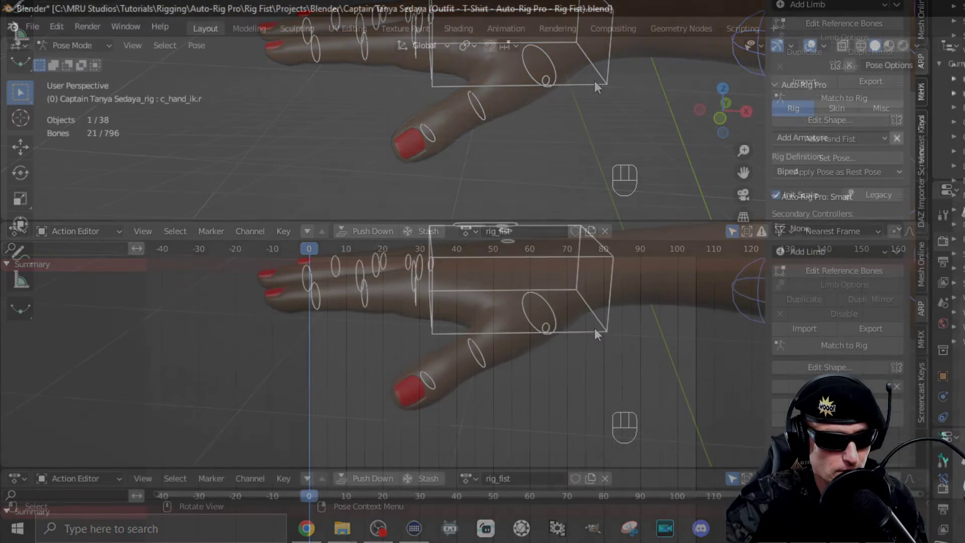
{"action": "left_click", "coordinate": [277, 116]}
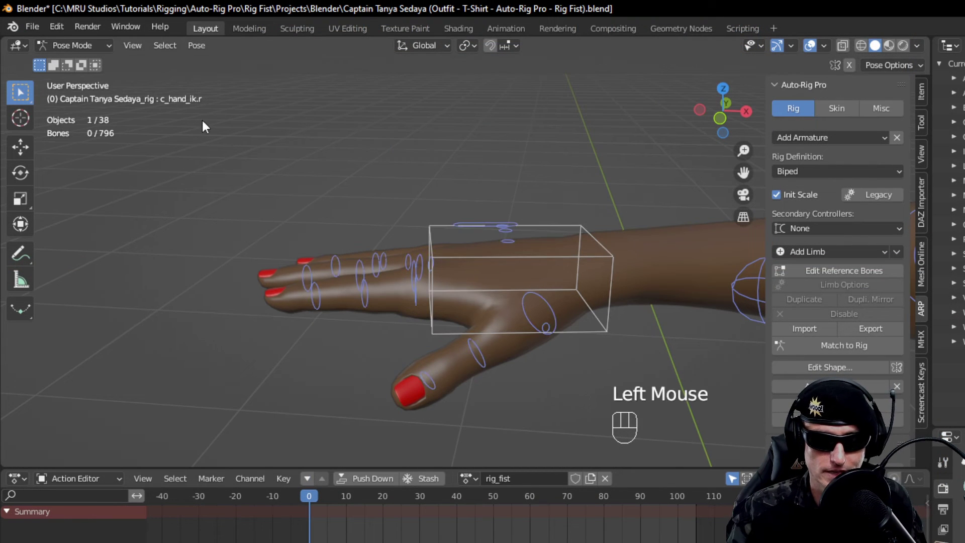
{"action": "left_click_drag", "start_coordinate": [206, 122], "coordinate": [664, 442]}
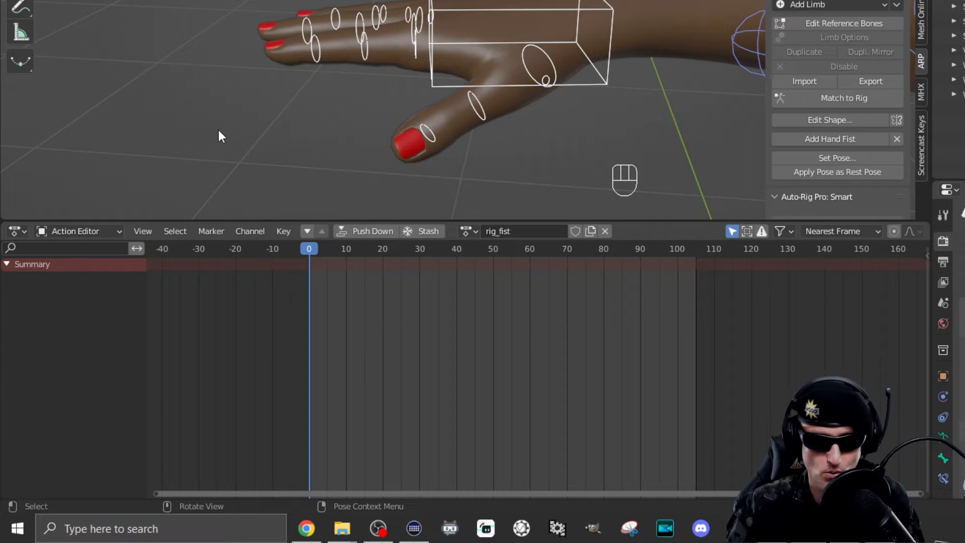
{"action": "key", "text": "i"}
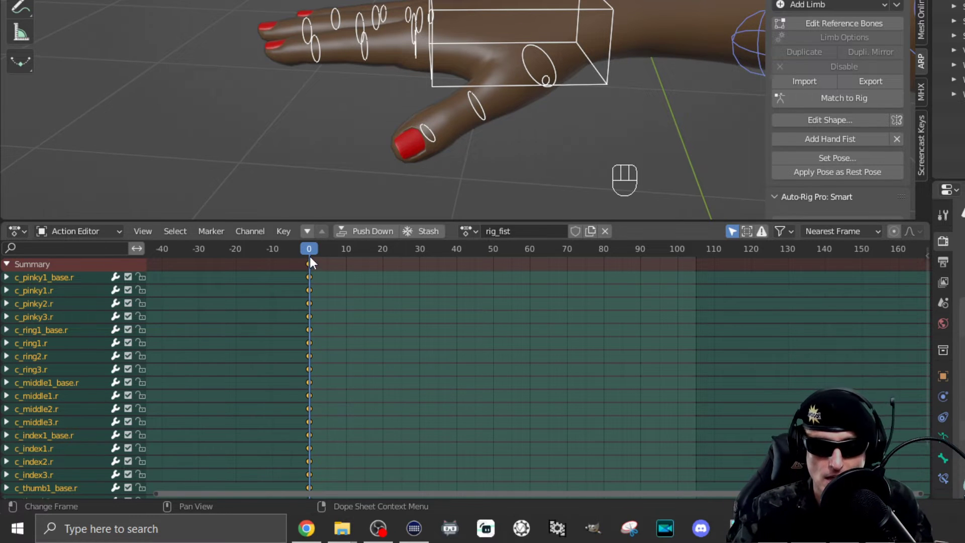
{"action": "left_click_drag", "start_coordinate": [312, 247], "coordinate": [346, 248]}
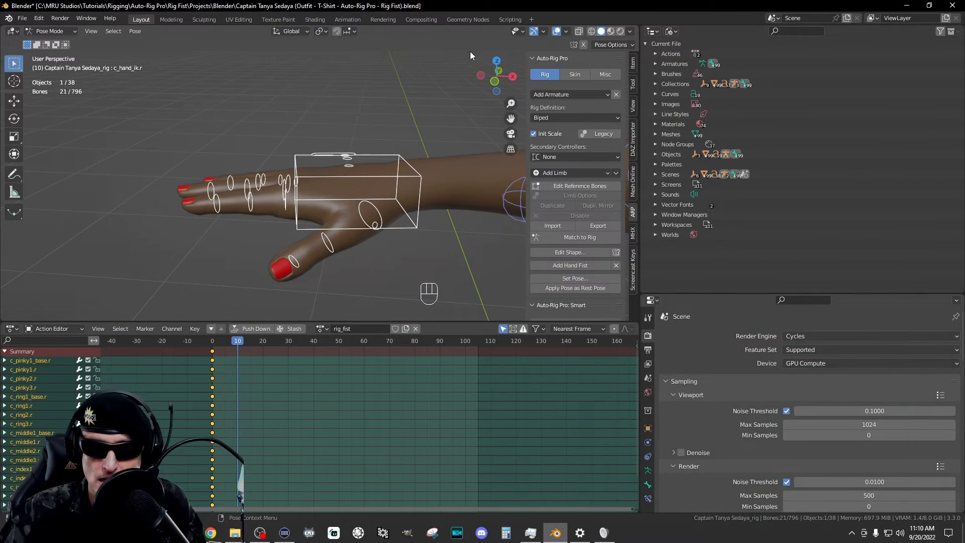
Step: Try to curl the right index finger by rotating its first and second joint controllers about the global Y axis
{"action": "mouse_move", "coordinate": [502, 79]}
{"action": "left_mouse_down"}
{"action": "mouse_move", "coordinate": [494, 82]}
{"action": "mouse_move", "coordinate": [506, 81]}
{"action": "mouse_move", "coordinate": [503, 88]}
{"action": "left_mouse_up"}
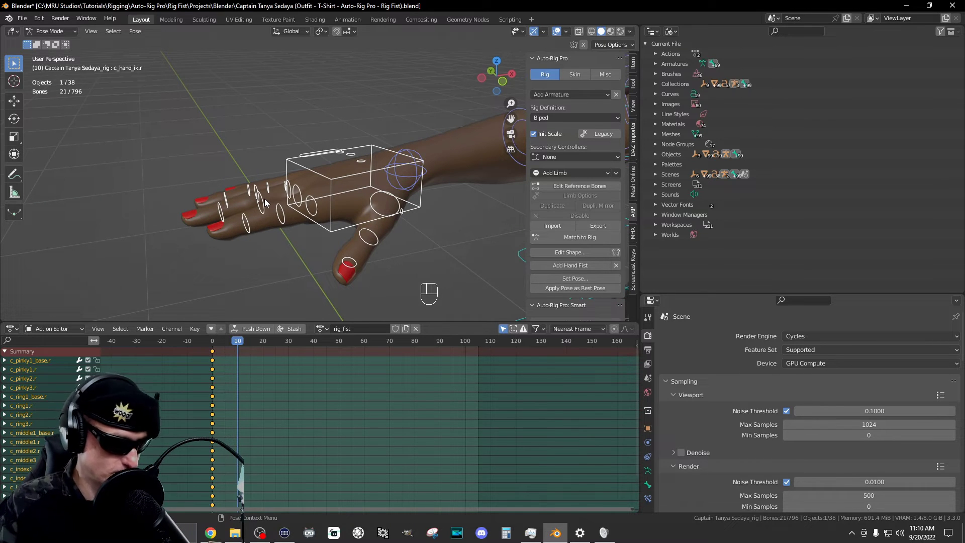
{"action": "left_click", "coordinate": [309, 232]}
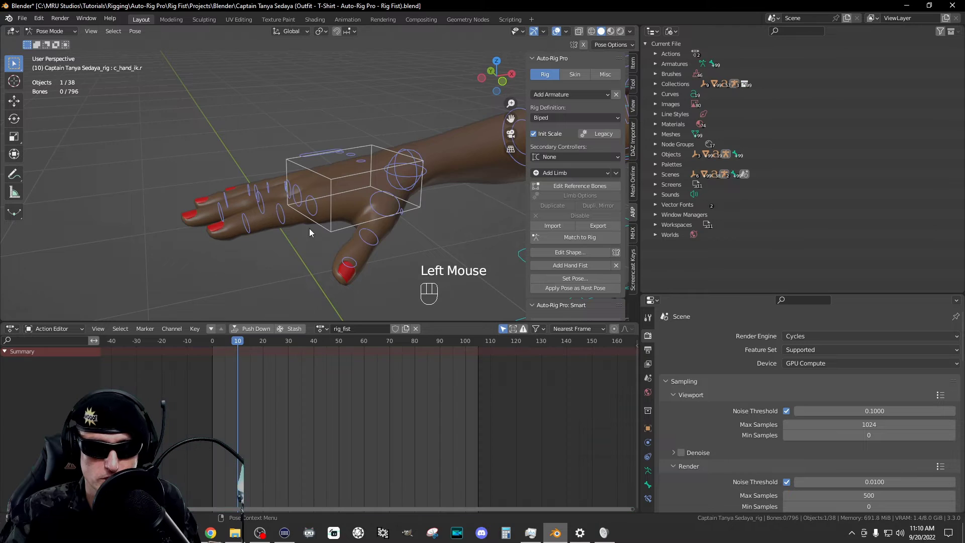
{"action": "double_click", "coordinate": [315, 206]}
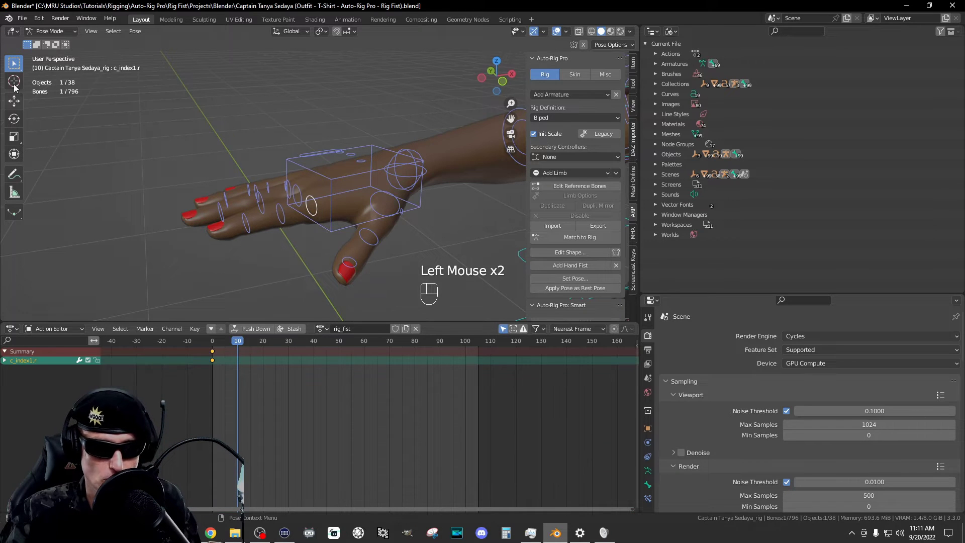
{"action": "left_click", "coordinate": [15, 118]}
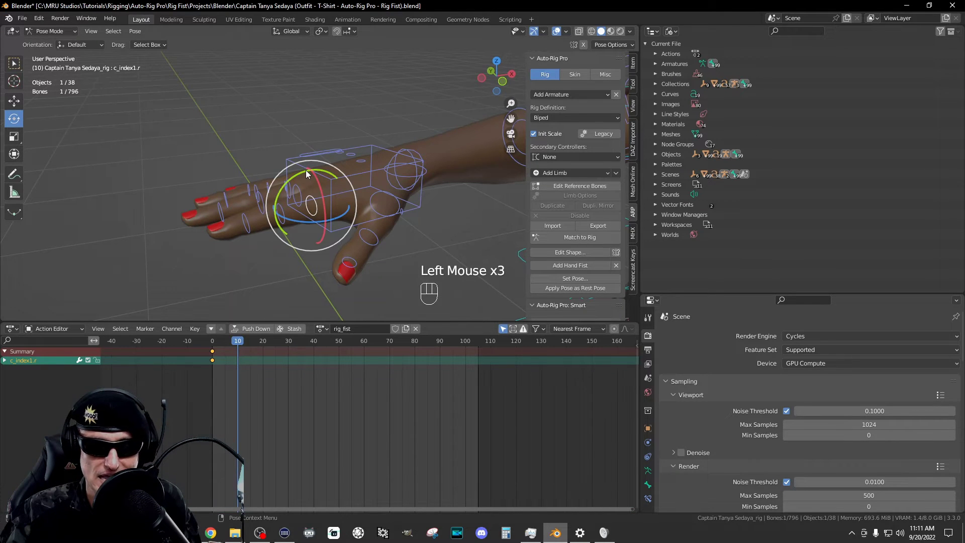
{"action": "left_click_drag", "start_coordinate": [308, 175], "coordinate": [279, 222]}
{"action": "left_click", "coordinate": [304, 239]}
{"action": "key", "text": "ctrl+z"}
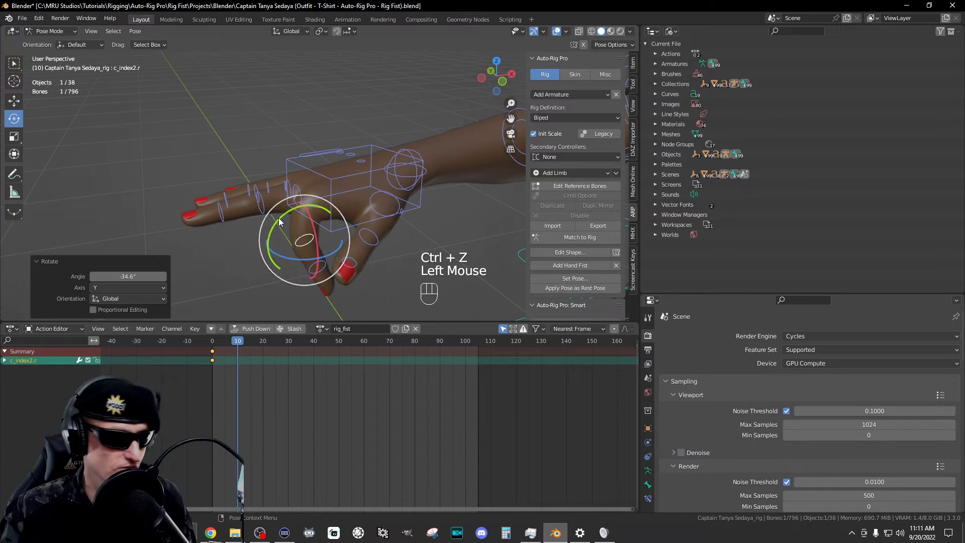
{"action": "key", "text": "ctrl+z"}
{"action": "key", "text": "ctrl+z"}
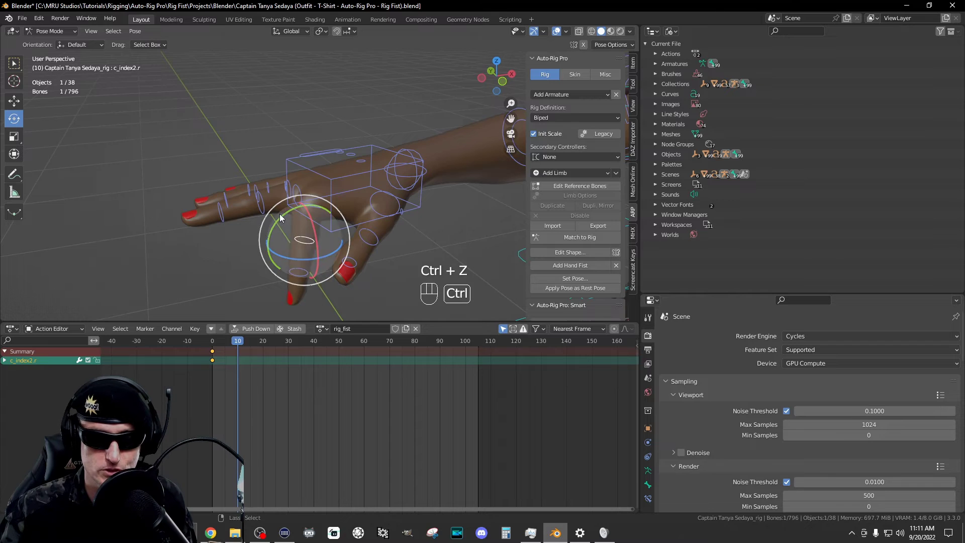
{"action": "key", "text": "ctrl+z"}
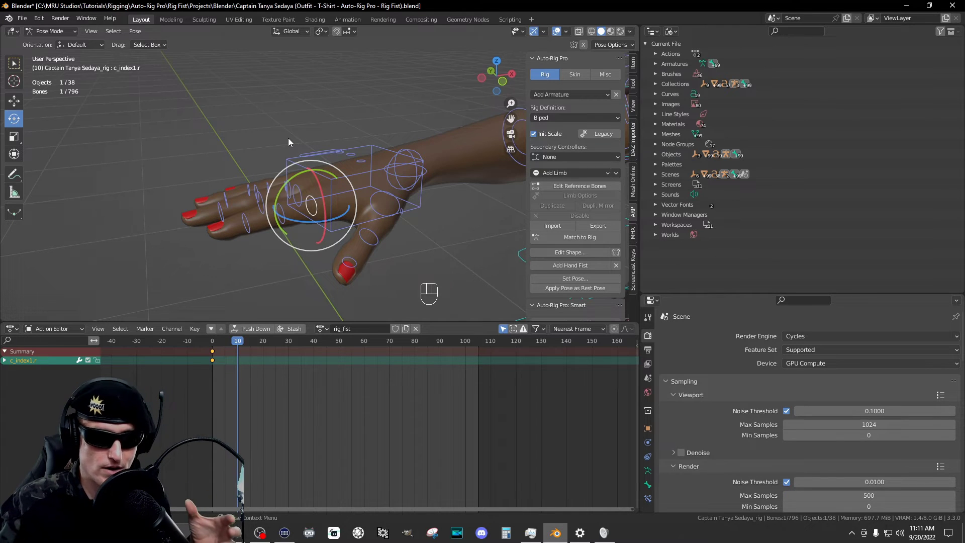
Step: Try to curl the right index finger by scaling its c_index1.r controller uniformly to about 0.418
{"action": "left_click", "coordinate": [14, 63]}
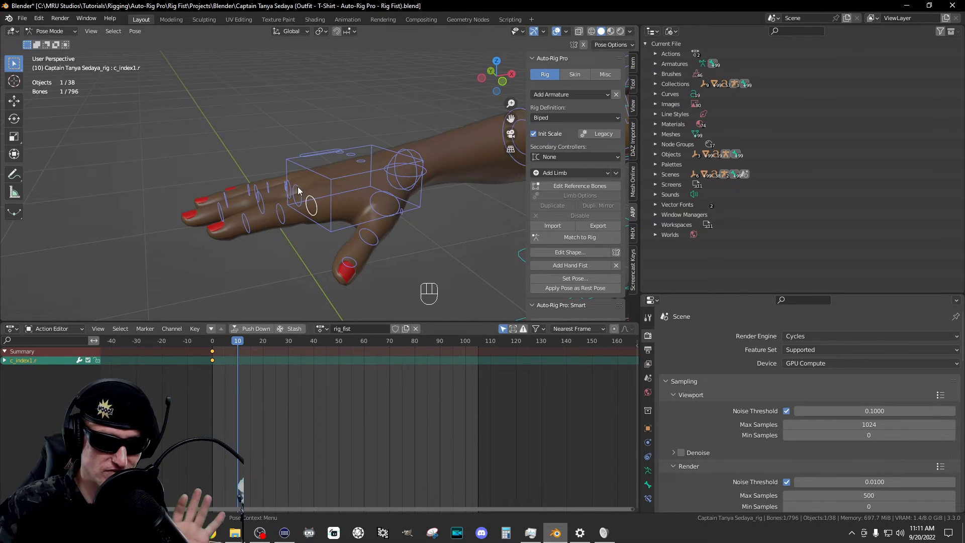
{"action": "left_click", "coordinate": [315, 206]}
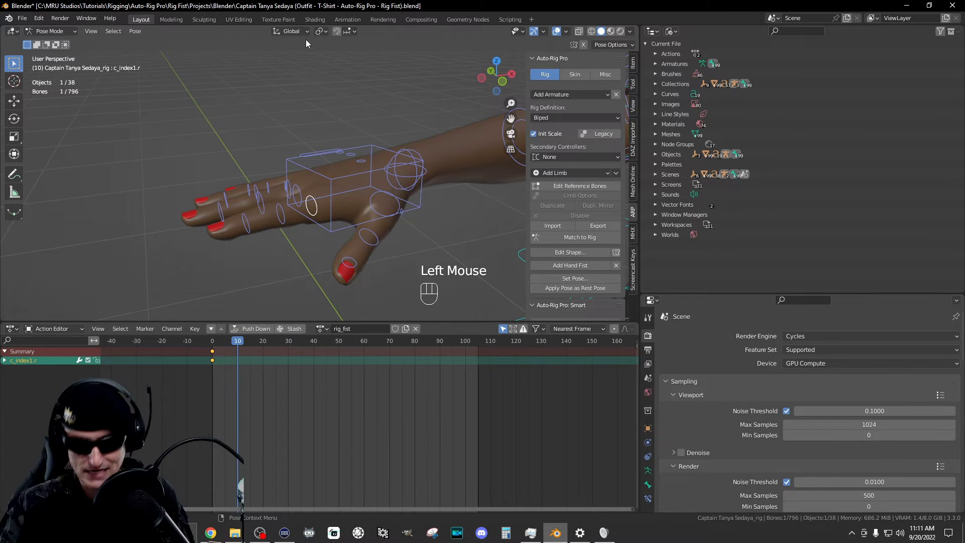
{"action": "key", "text": "s"}
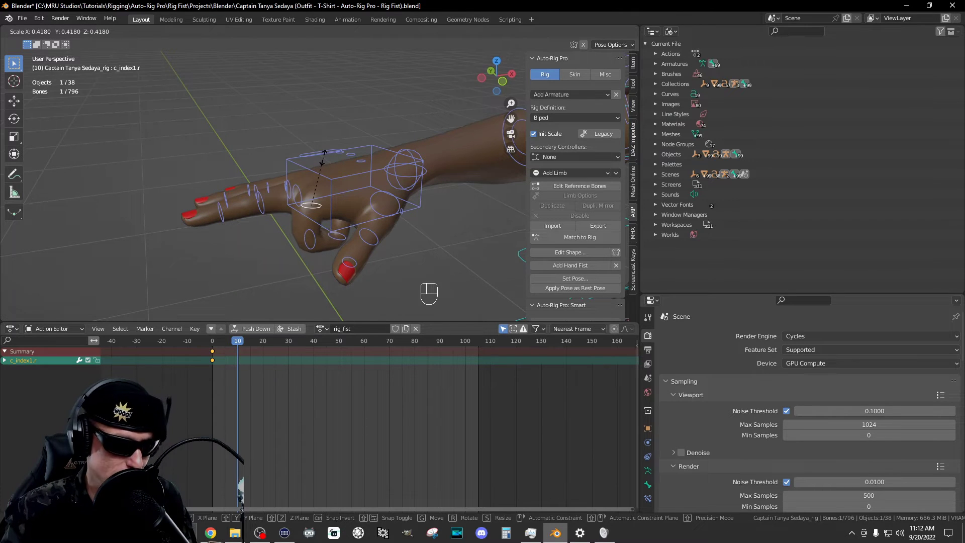
{"action": "left_click", "coordinate": [324, 158]}
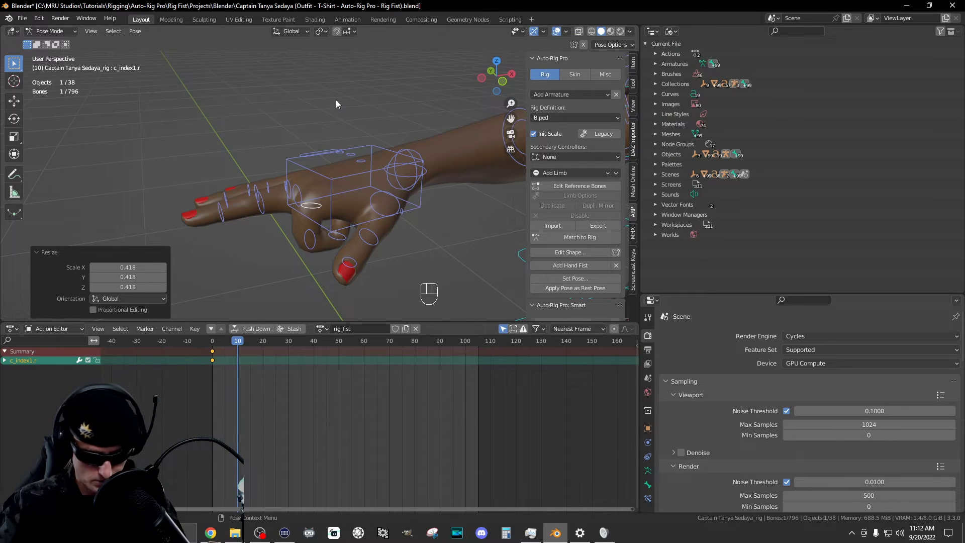
{"action": "key", "text": "ctrl+z"}
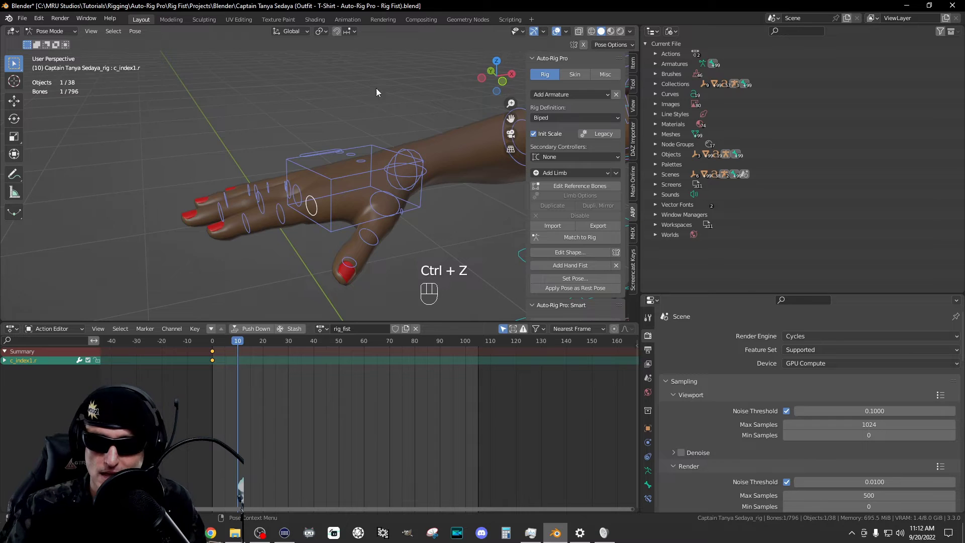
Step: Show the bone transform values and try scaling c_index1.r to about 0.423 and back up to about 0.663
{"action": "left_click", "coordinate": [634, 64]}
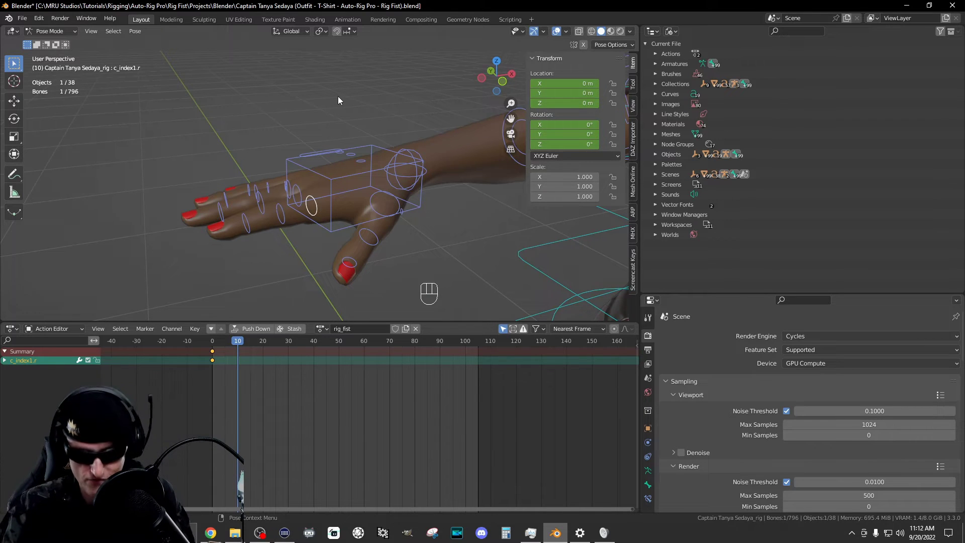
{"action": "key", "text": "s"}
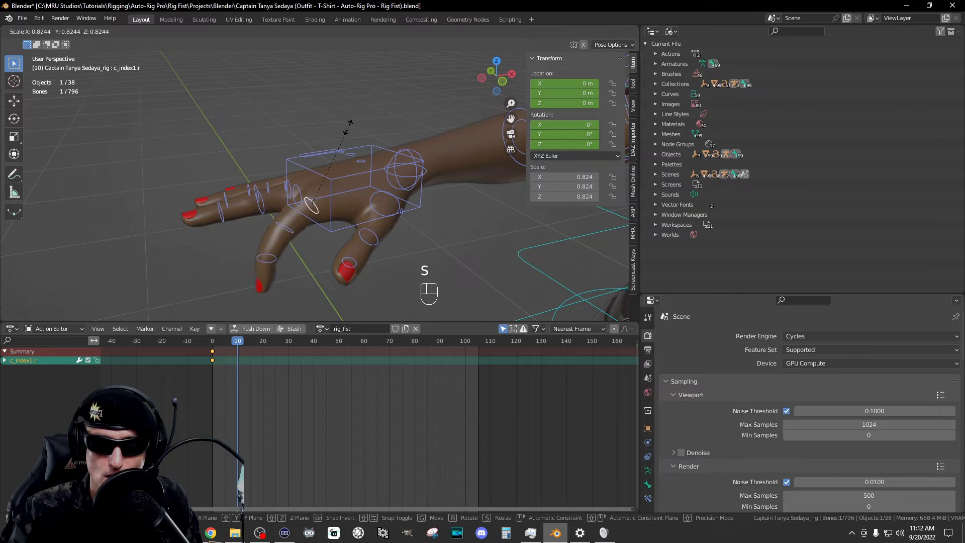
{"action": "left_click", "coordinate": [332, 165]}
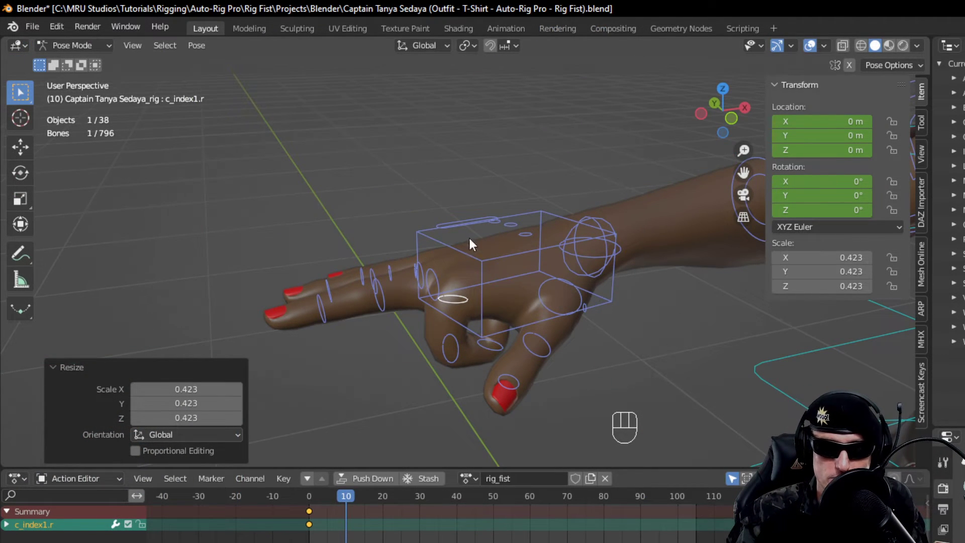
{"action": "key", "text": "s"}
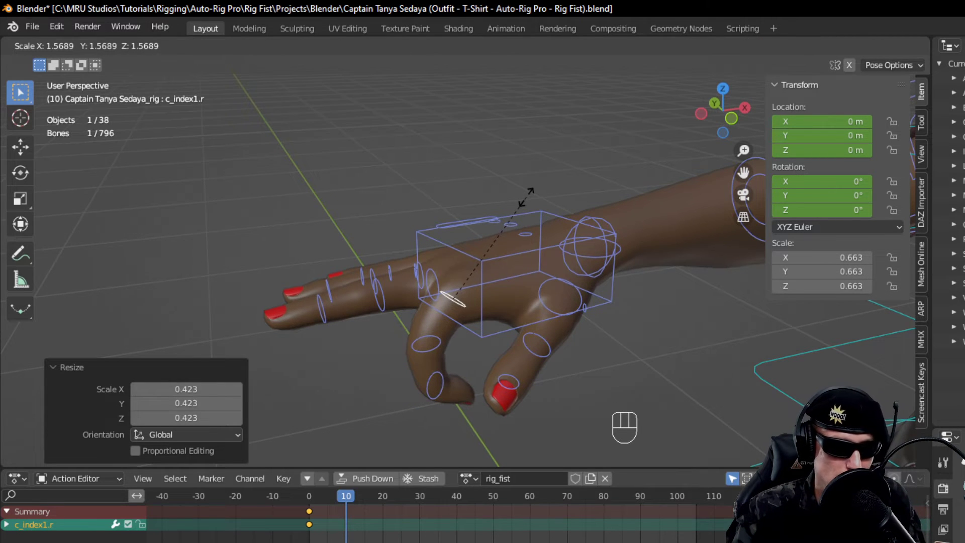
{"action": "left_click", "coordinate": [526, 195]}
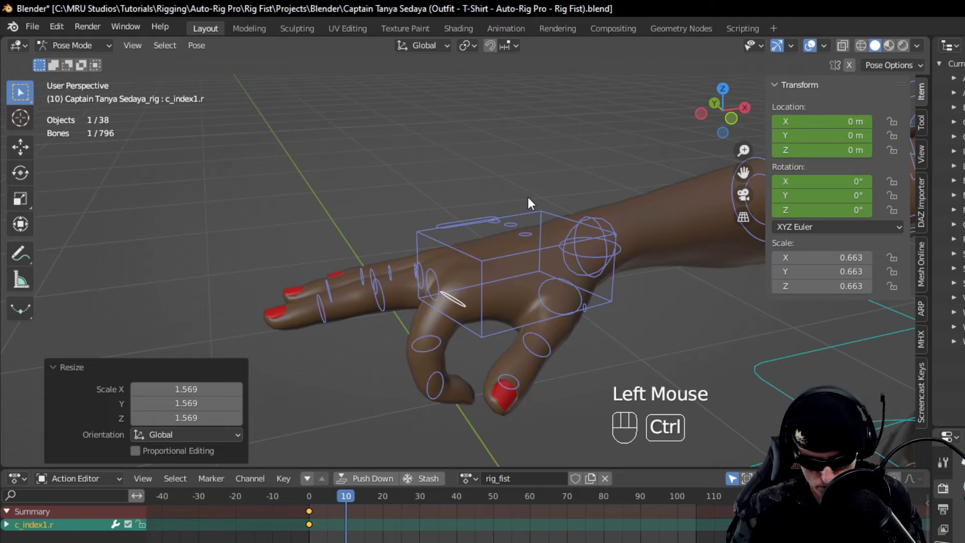
{"action": "key", "text": "ctrl+z"}
{"action": "key", "text": "ctrl+z"}
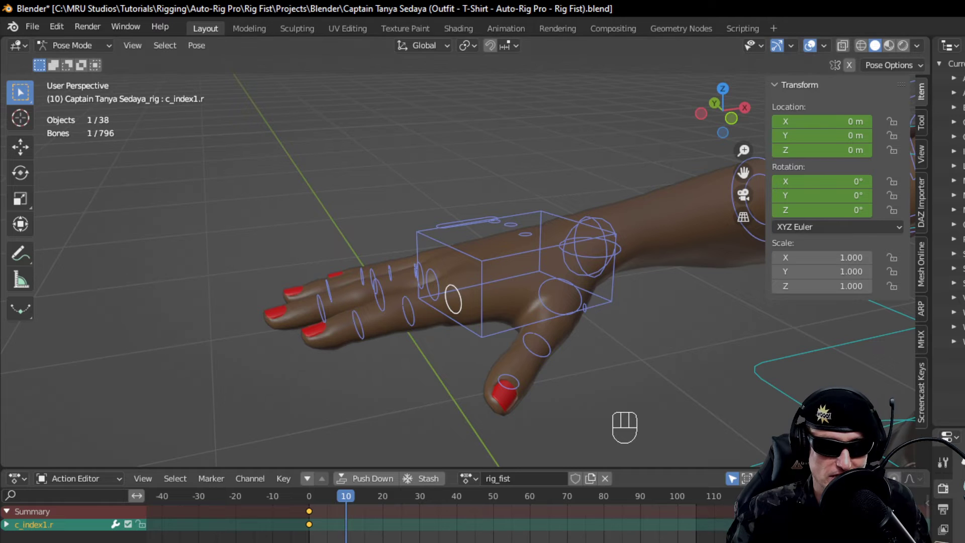
Step: Rotate c_index1.r about -79.2° and c_index2.r about -84.9° on the global Y axis, and curl c_index3.r inward
{"action": "left_click", "coordinate": [20, 173]}
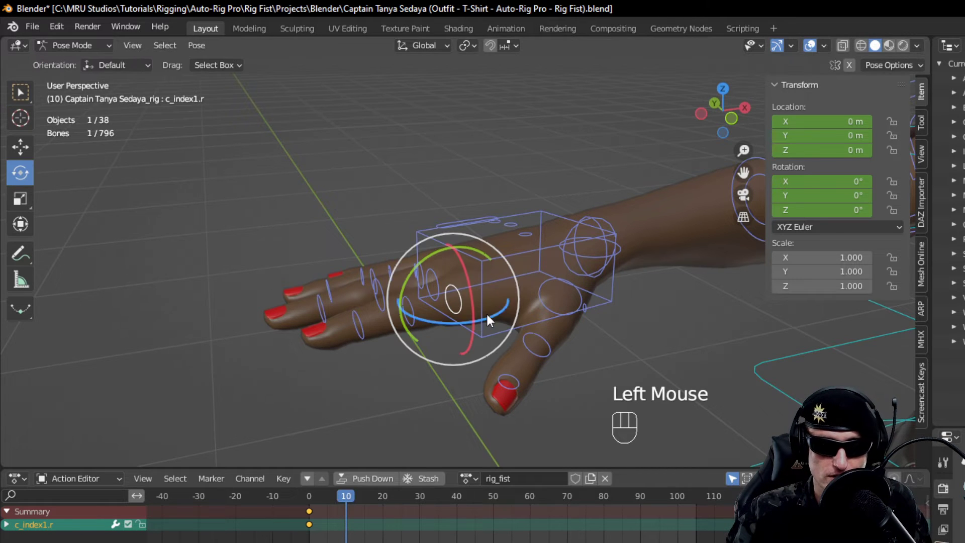
{"action": "left_click_drag", "start_coordinate": [436, 253], "coordinate": [407, 312]}
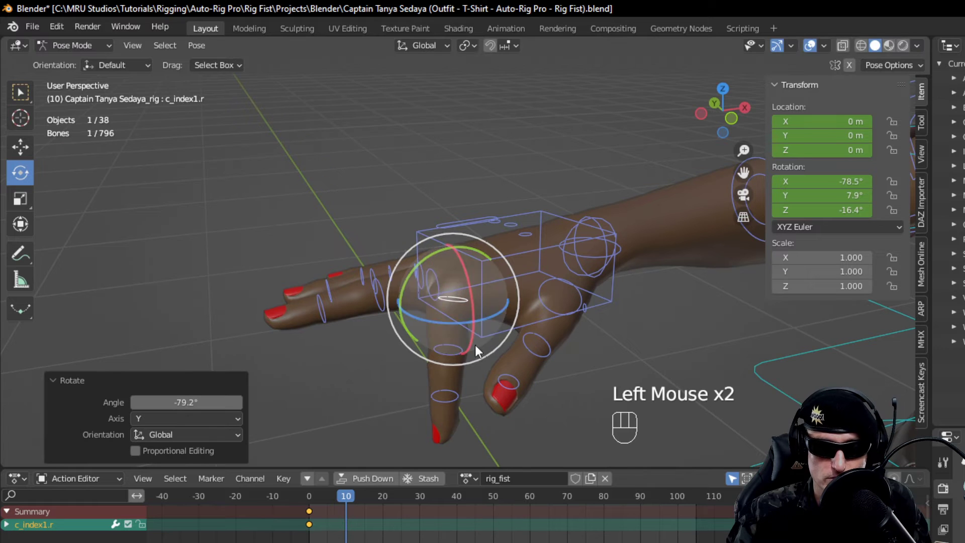
{"action": "left_click", "coordinate": [455, 342]}
{"action": "left_click_drag", "start_coordinate": [486, 310], "coordinate": [431, 373]}
{"action": "left_click", "coordinate": [500, 326]}
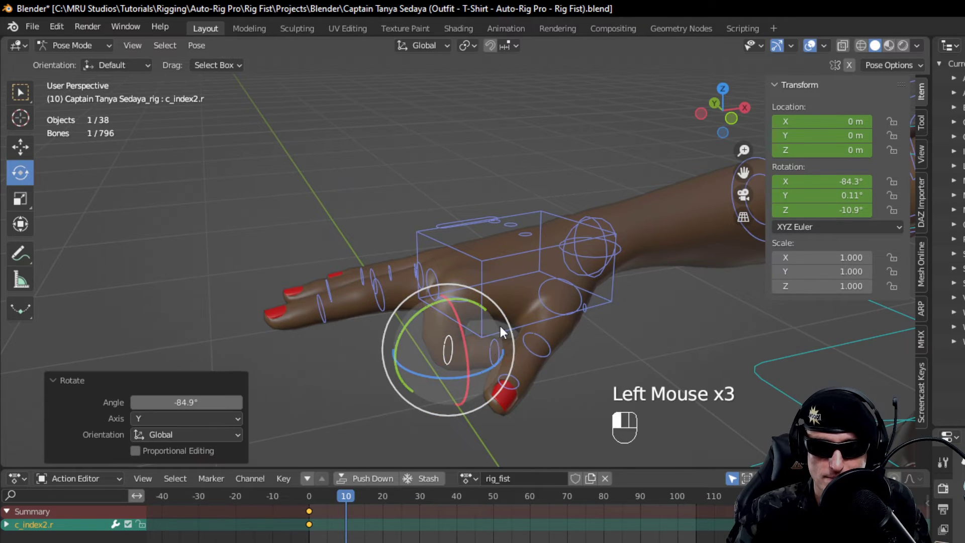
{"action": "left_click_drag", "start_coordinate": [478, 313], "coordinate": [463, 327]}
{"action": "key", "text": "ctrl+z"}
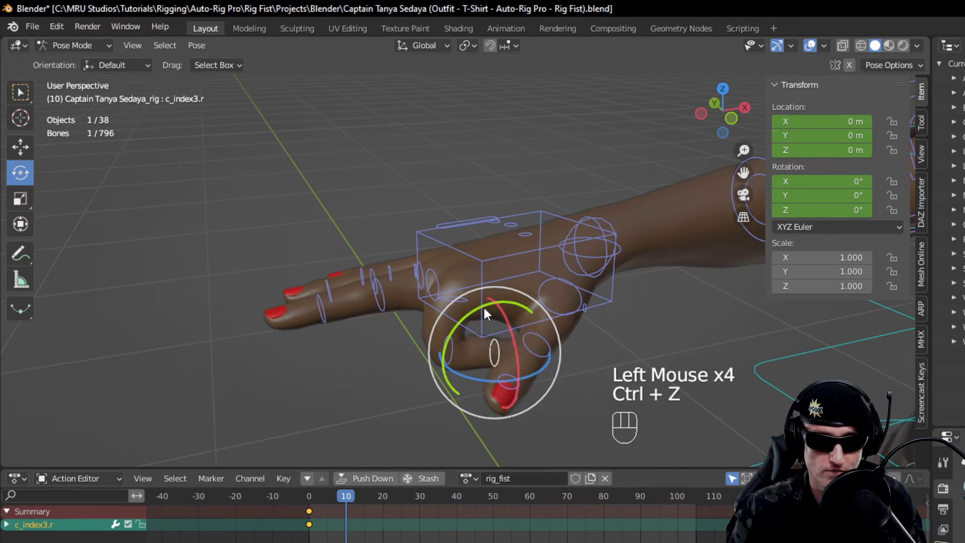
{"action": "left_click_drag", "start_coordinate": [480, 308], "coordinate": [408, 351]}
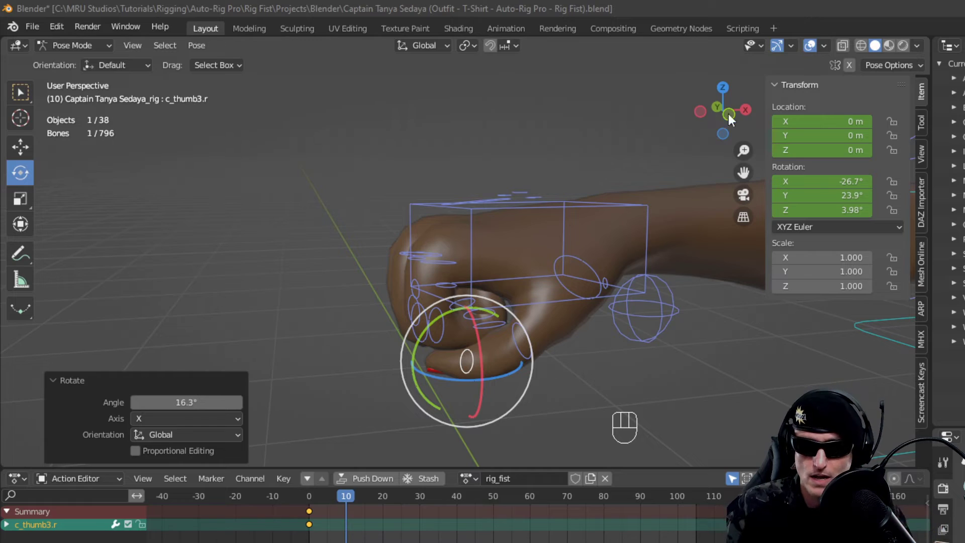
Step: Select all of the right hand's controllers and keyframe the closed fist pose at frame 10
{"action": "mouse_move", "coordinate": [732, 113]}
{"action": "left_mouse_down"}
{"action": "mouse_move", "coordinate": [625, 115]}
{"action": "mouse_move", "coordinate": [733, 117]}
{"action": "left_mouse_up"}
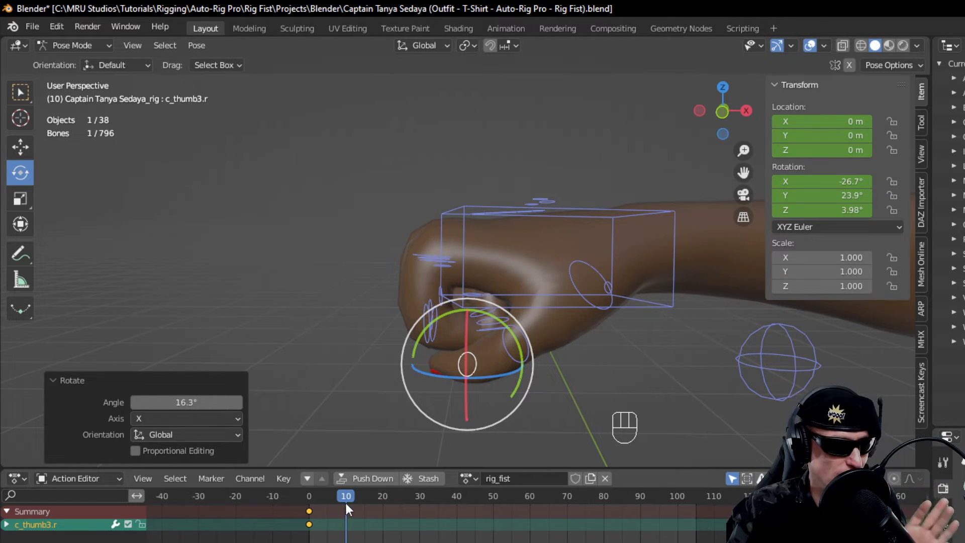
{"action": "left_click_drag", "start_coordinate": [750, 112], "coordinate": [732, 104]}
{"action": "left_click_drag", "start_coordinate": [312, 107], "coordinate": [708, 428]}
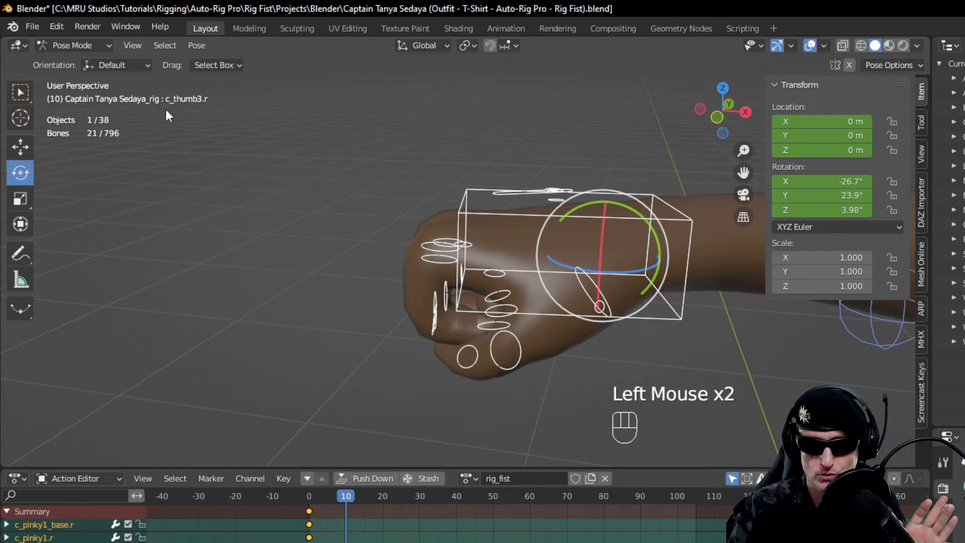
{"action": "left_click", "coordinate": [21, 94]}
{"action": "left_click_drag", "start_coordinate": [326, 116], "coordinate": [723, 429]}
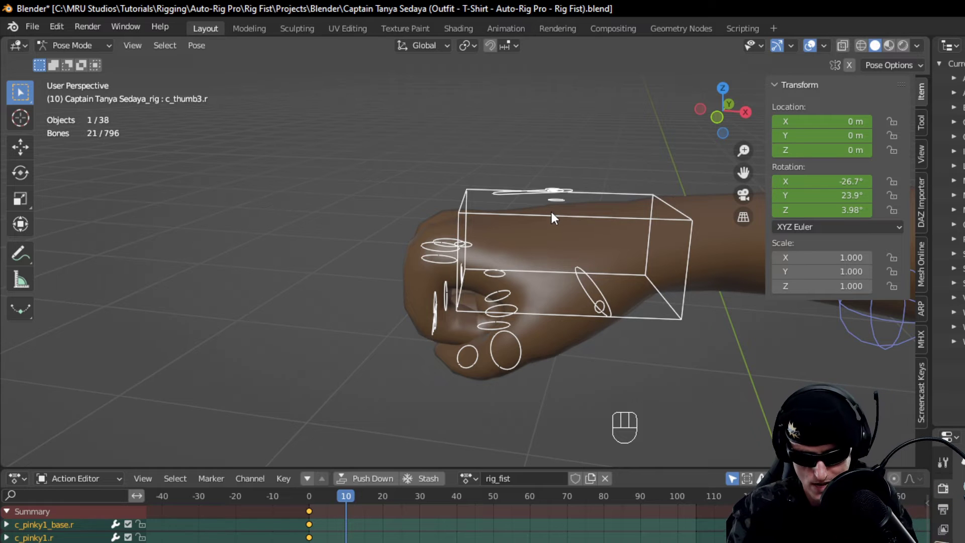
{"action": "key", "text": "i"}
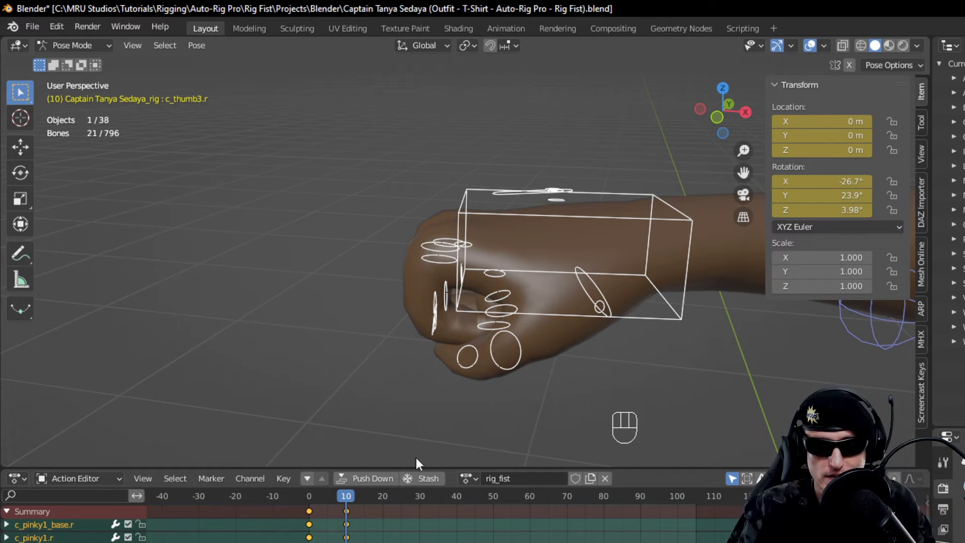
Step: Scrub the rig_fist action from frame 0 toward the fist pose to check how the fingers and thumb close
{"action": "left_click_drag", "start_coordinate": [344, 497], "coordinate": [307, 499]}
{"action": "left_click_drag", "start_coordinate": [720, 116], "coordinate": [743, 101]}
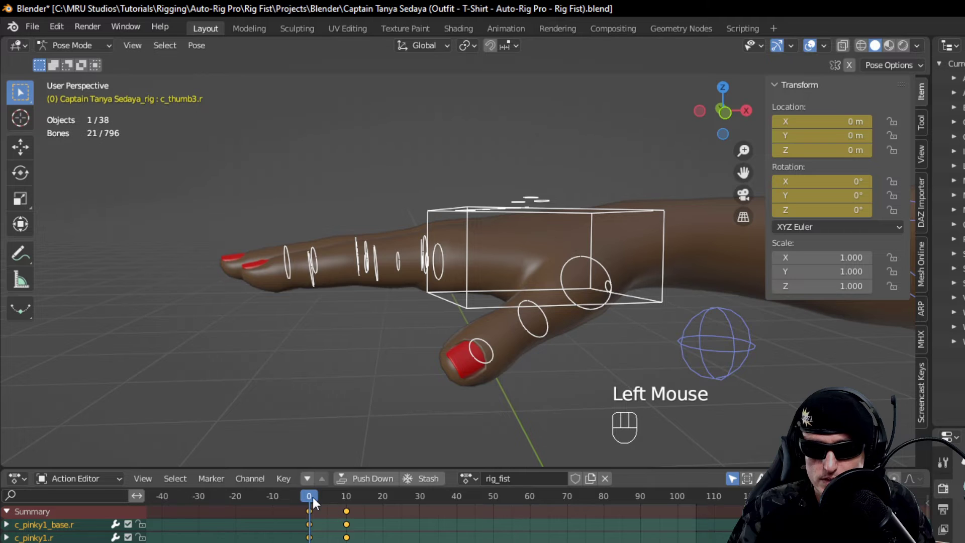
{"action": "left_click_drag", "start_coordinate": [313, 496], "coordinate": [333, 495]}
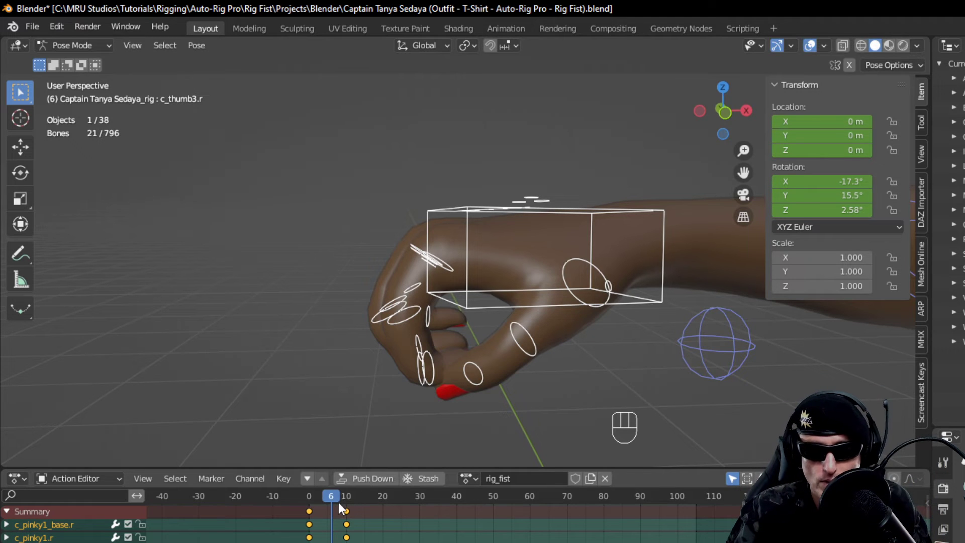
Step: At frame 5, move the thumb clear of the fingers by rotating c_thumb1.r about the global axes, including -5.62° on Y and 5° on Z
{"action": "left_click_drag", "start_coordinate": [334, 499], "coordinate": [328, 499]}
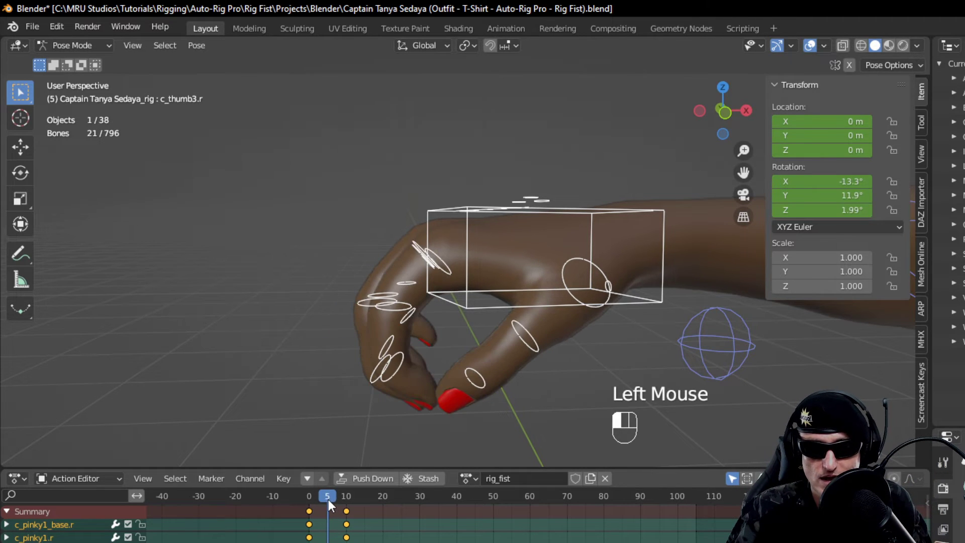
{"action": "left_click_drag", "start_coordinate": [726, 113], "coordinate": [628, 181]}
{"action": "left_click", "coordinate": [577, 255]}
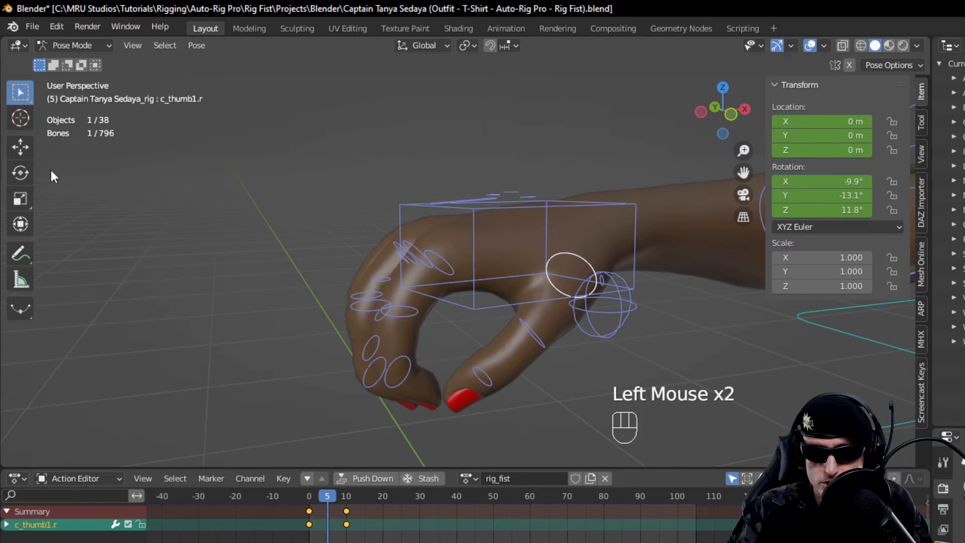
{"action": "left_click", "coordinate": [20, 173]}
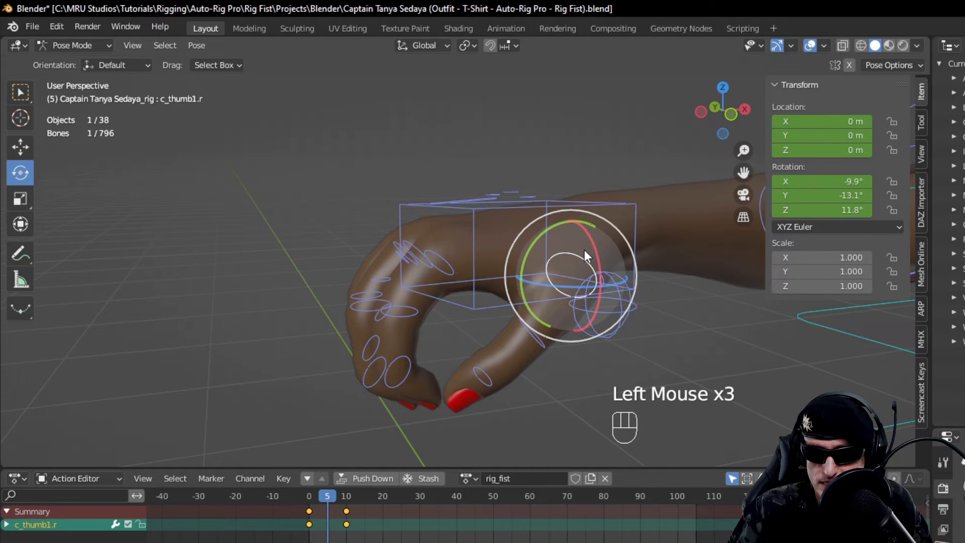
{"action": "left_click_drag", "start_coordinate": [593, 244], "coordinate": [591, 240]}
{"action": "key", "text": "ctrl+z"}
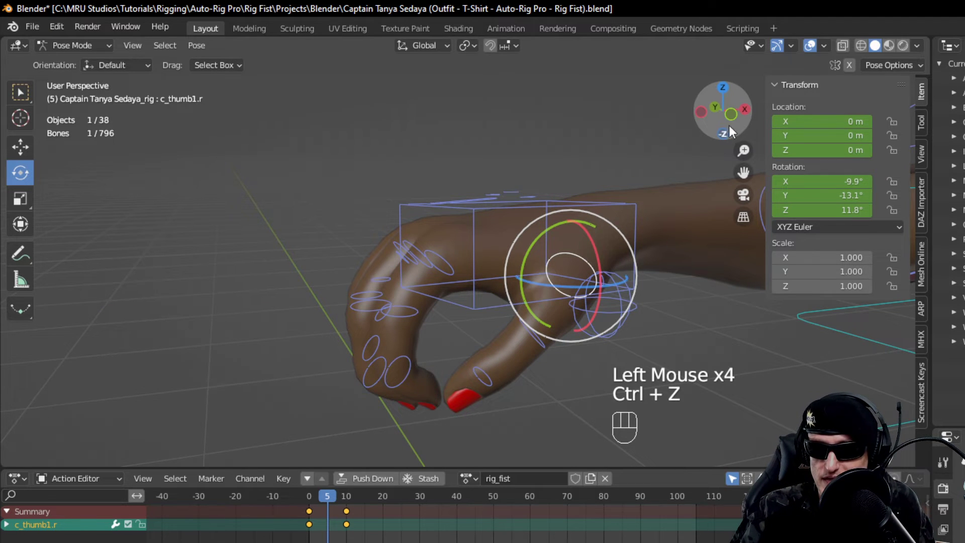
{"action": "left_click_drag", "start_coordinate": [729, 125], "coordinate": [725, 133]}
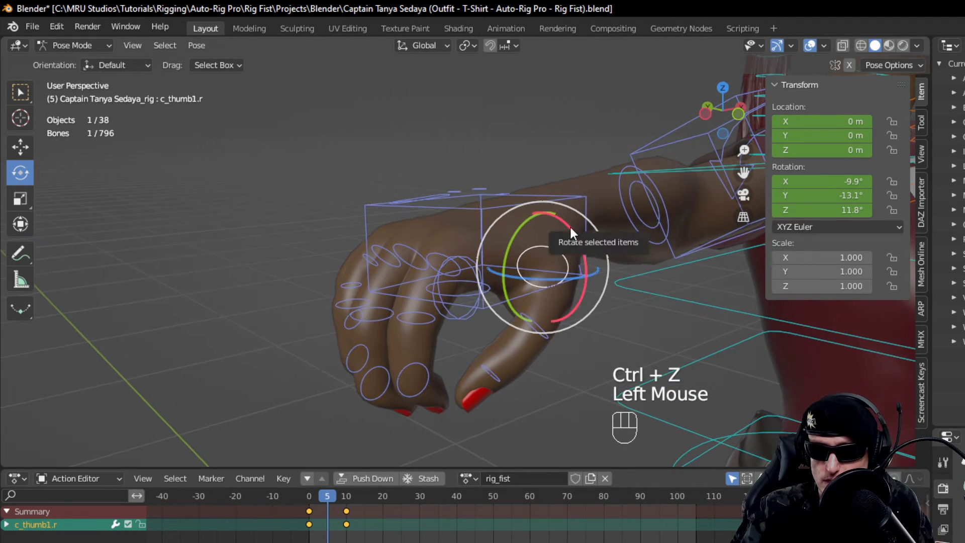
{"action": "left_click_drag", "start_coordinate": [571, 232], "coordinate": [545, 264]}
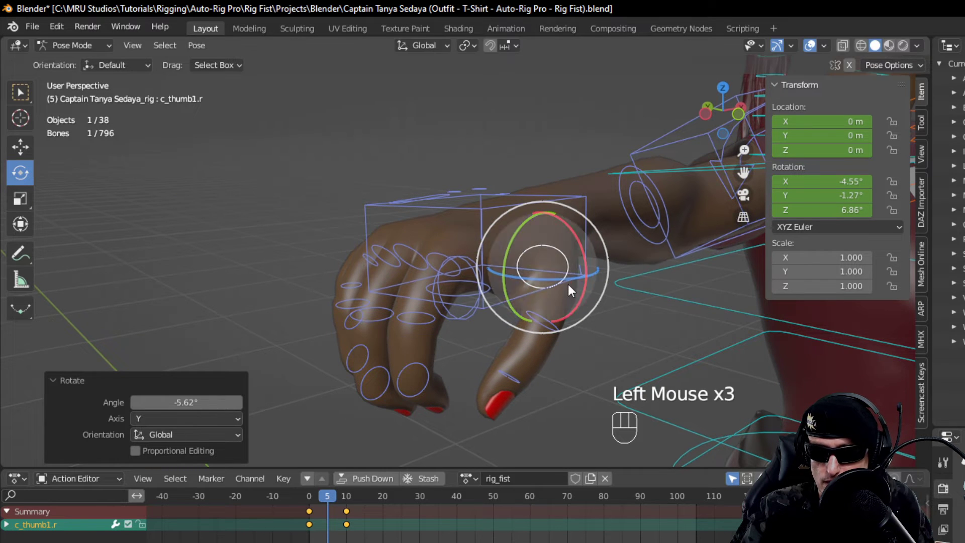
{"action": "left_click_drag", "start_coordinate": [752, 104], "coordinate": [695, 155]}
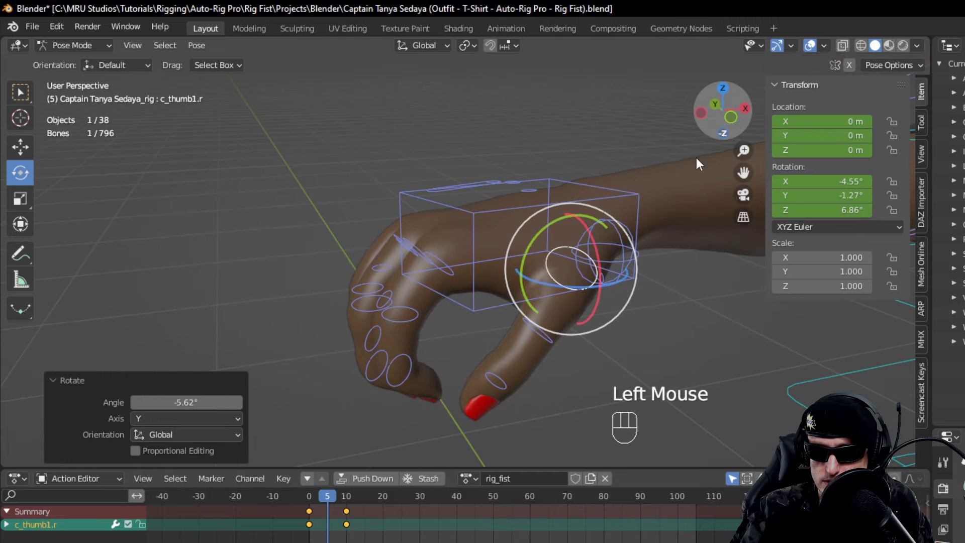
{"action": "left_click_drag", "start_coordinate": [578, 288], "coordinate": [584, 288]}
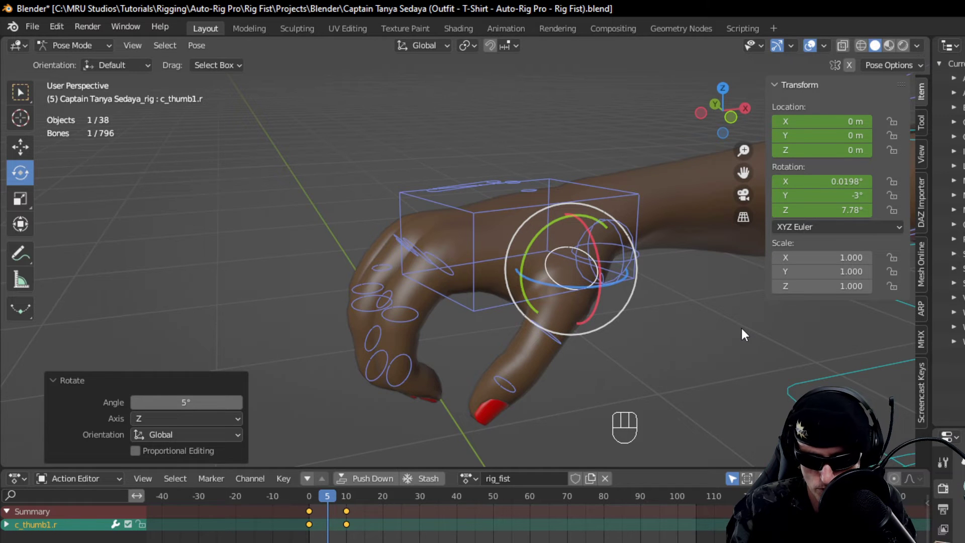
Step: Insert keyframes for the right thumb controllers at frame 5
{"action": "key", "text": "i"}
{"action": "left_click", "coordinate": [552, 333]}
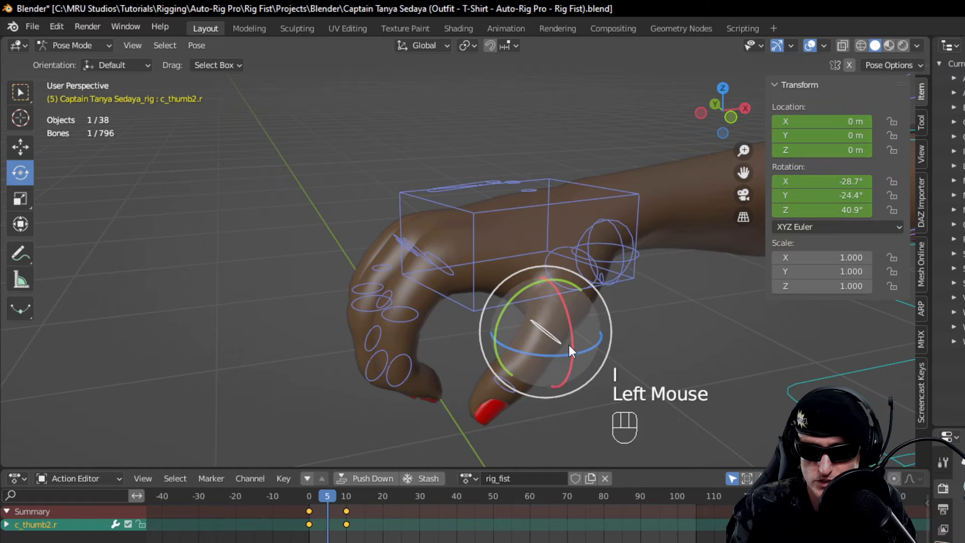
{"action": "left_click", "coordinate": [500, 385]}
{"action": "key", "text": "i"}
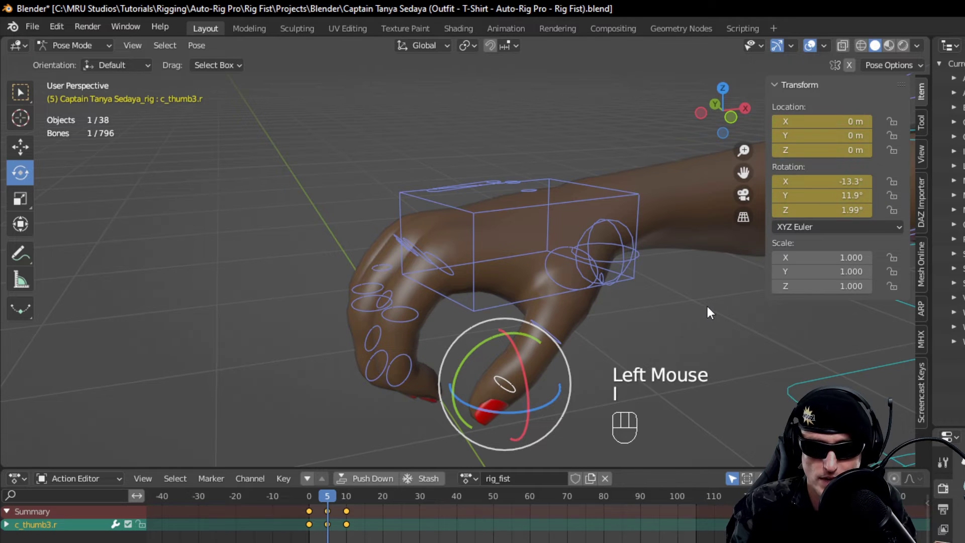
Step: Return to frame 0 and add an Auto-Rig Pro hand fist to the right hand controller c_hand_ik.r
{"action": "left_click_drag", "start_coordinate": [327, 496], "coordinate": [301, 478]}
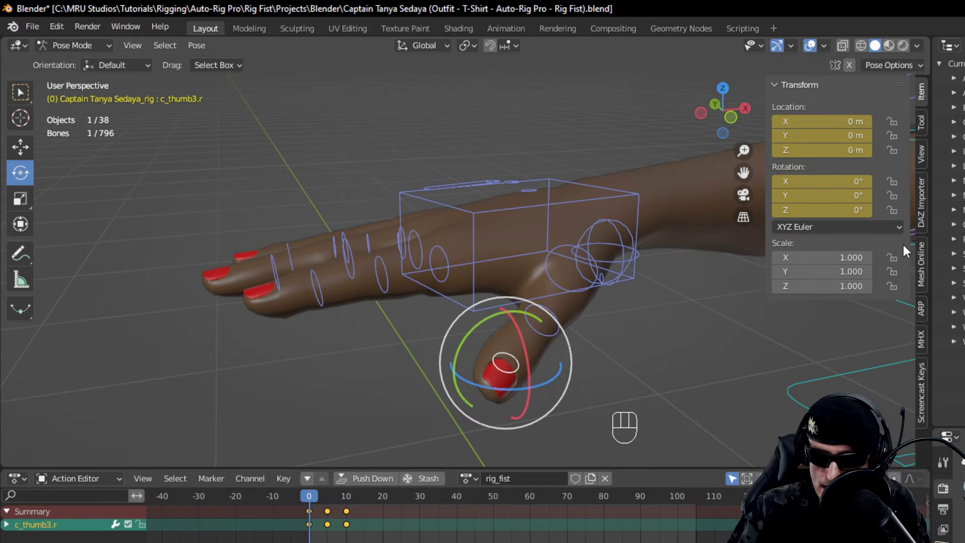
{"action": "left_click", "coordinate": [921, 309]}
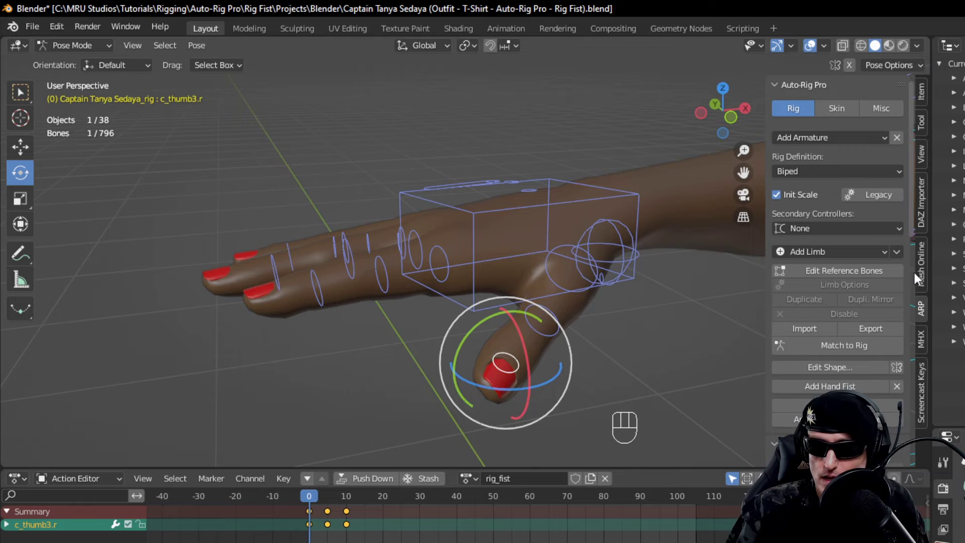
{"action": "left_click", "coordinate": [571, 183]}
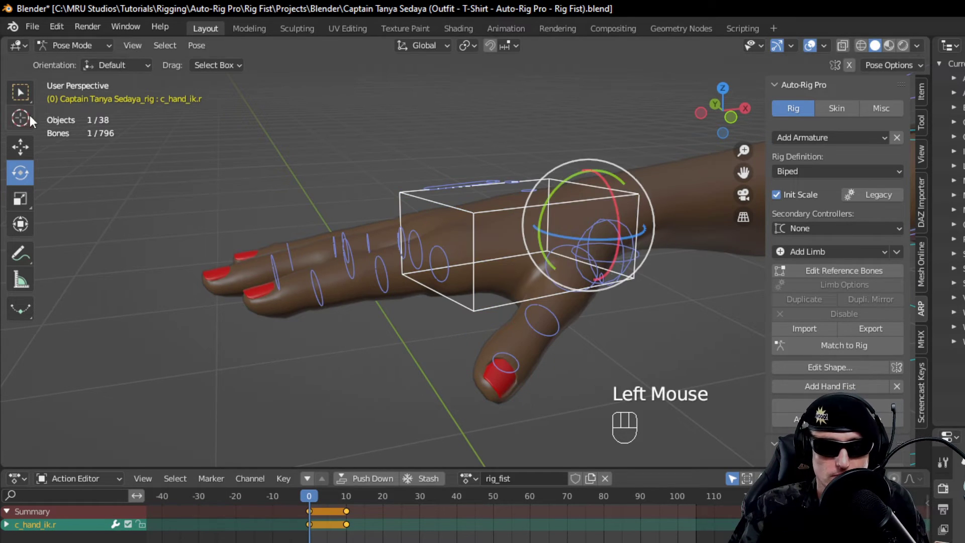
{"action": "left_click", "coordinate": [20, 92]}
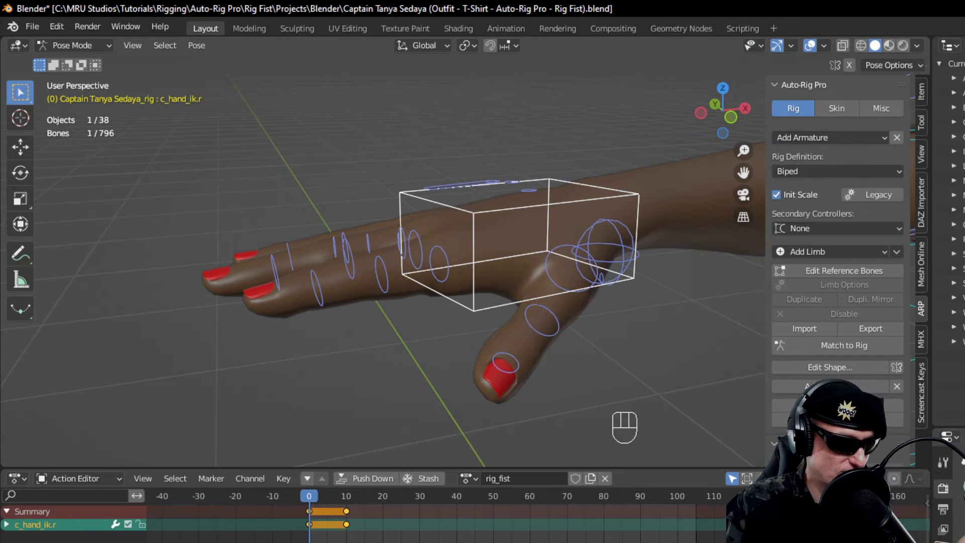
{"action": "left_click", "coordinate": [865, 387]}
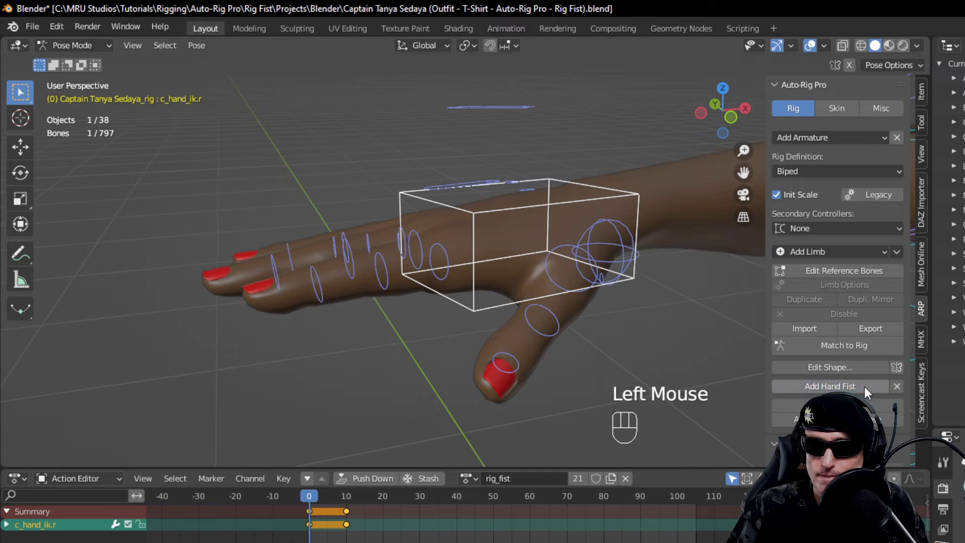
Step: Test the right fist controller c_fist.r by scaling it down to about 0.374 and back up to 0.907, and undo the scaling
{"action": "mouse_move", "coordinate": [724, 116]}
{"action": "left_mouse_down"}
{"action": "mouse_move", "coordinate": [728, 128]}
{"action": "mouse_move", "coordinate": [724, 112]}
{"action": "left_mouse_up"}
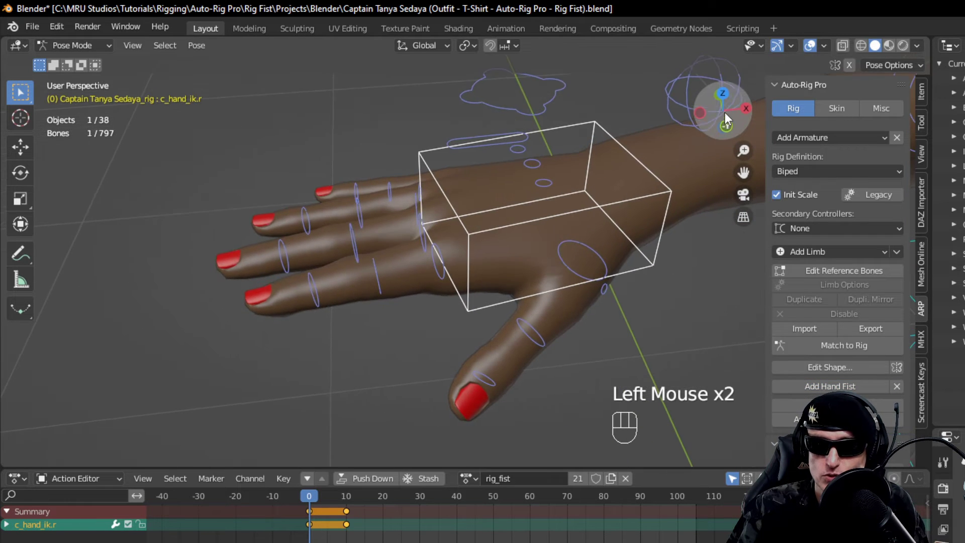
{"action": "scroll", "coordinate": [592, 107], "scroll_direction": "down", "scroll_amount": 2}
{"action": "left_click", "coordinate": [504, 128]}
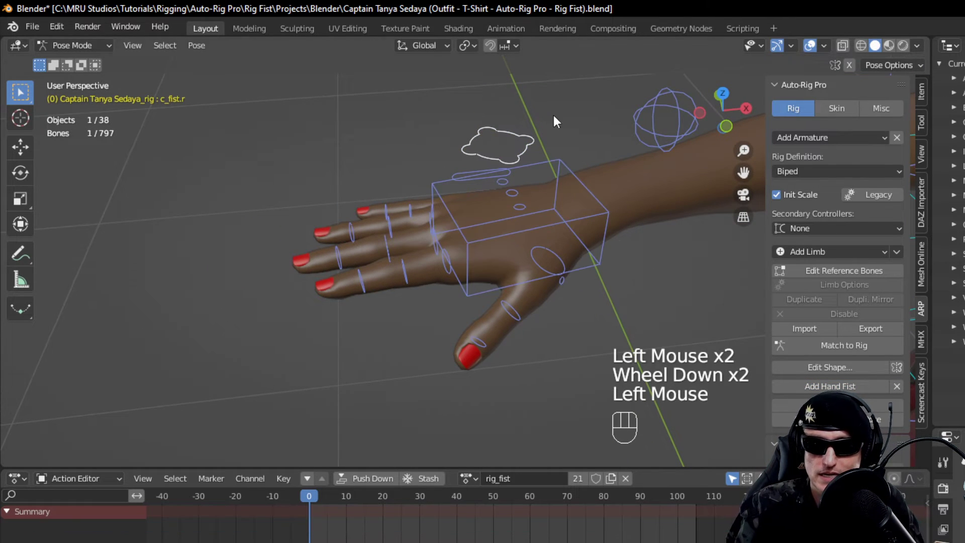
{"action": "left_click_drag", "start_coordinate": [725, 107], "coordinate": [729, 118]}
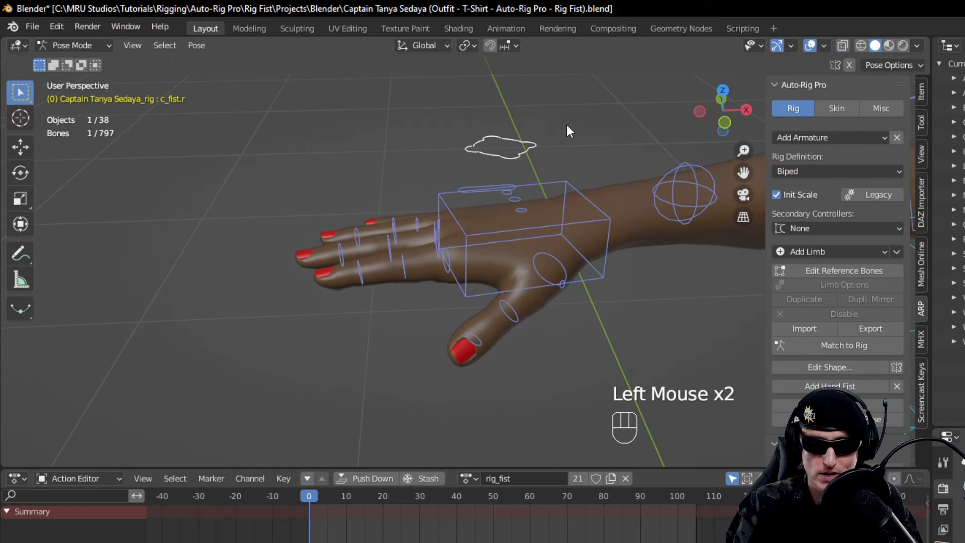
{"action": "key", "text": "s"}
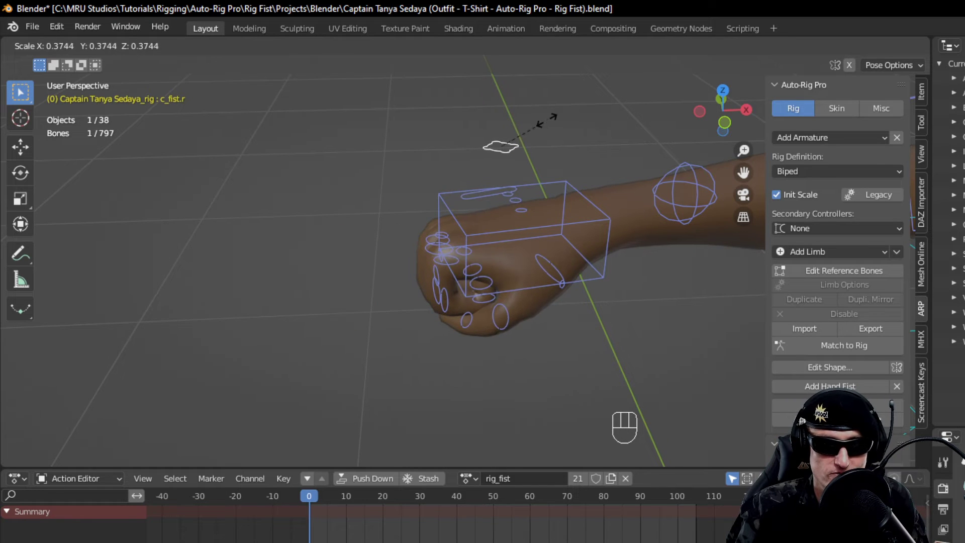
{"action": "left_click", "coordinate": [599, 98]}
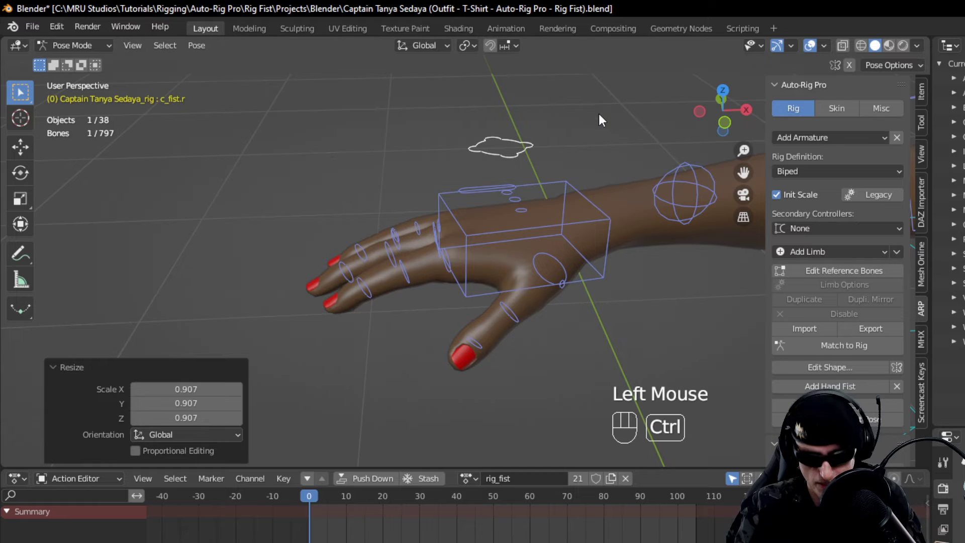
{"action": "key", "text": "ctrl+z"}
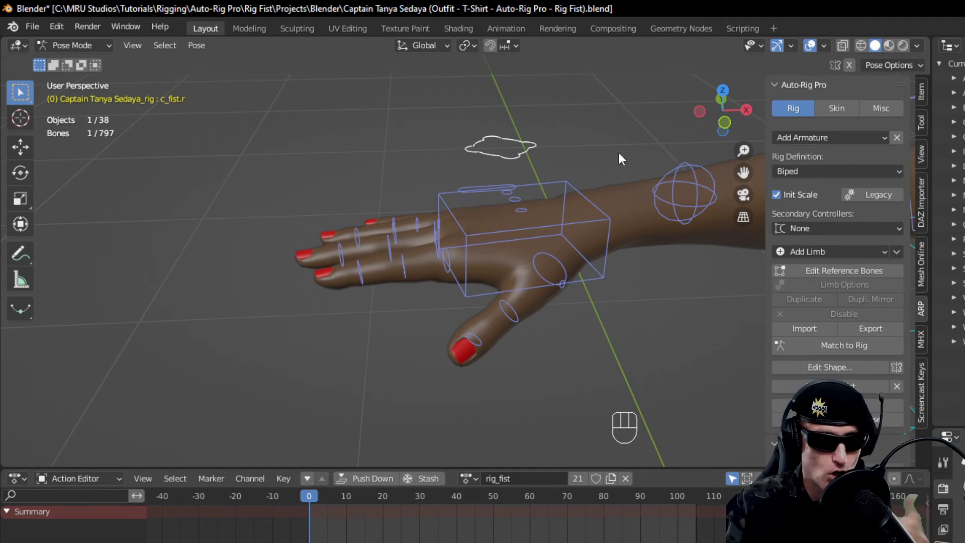
Step: Select the left hand controller c_hand_ik.l and add an Auto-Rig Pro hand fist to it
{"action": "left_click_drag", "start_coordinate": [737, 115], "coordinate": [393, 111]}
{"action": "scroll", "coordinate": [702, 166], "scroll_direction": "down", "scroll_amount": 3}
{"action": "scroll", "coordinate": [700, 162], "scroll_direction": "down", "scroll_amount": 1}
{"action": "scroll", "coordinate": [713, 177], "scroll_direction": "down", "scroll_amount": 3}
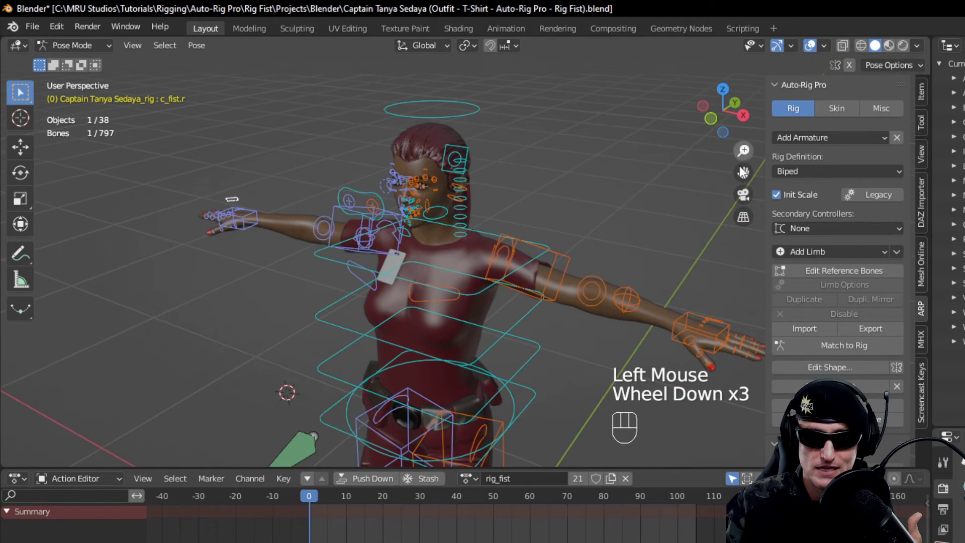
{"action": "left_click_drag", "start_coordinate": [741, 173], "coordinate": [602, 237]}
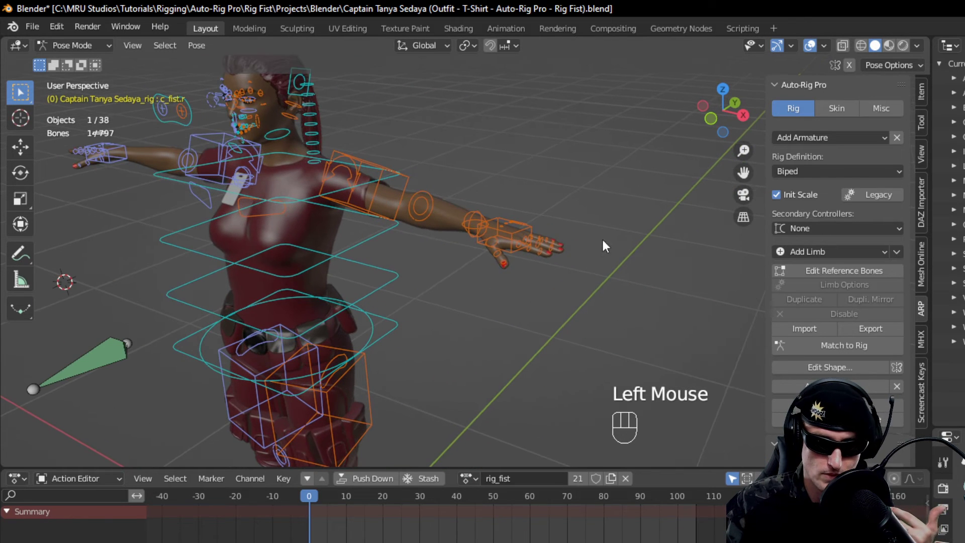
{"action": "left_click", "coordinate": [500, 219]}
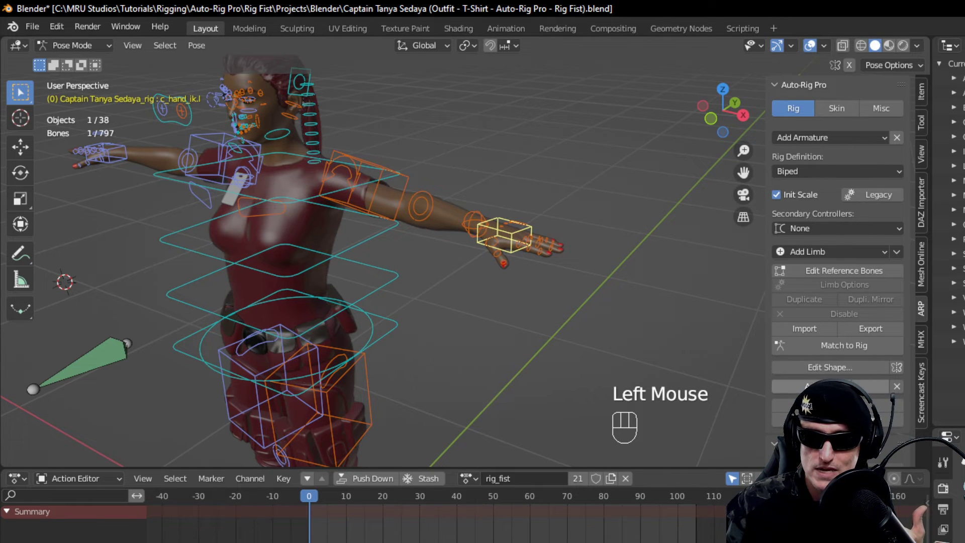
{"action": "left_click", "coordinate": [832, 386]}
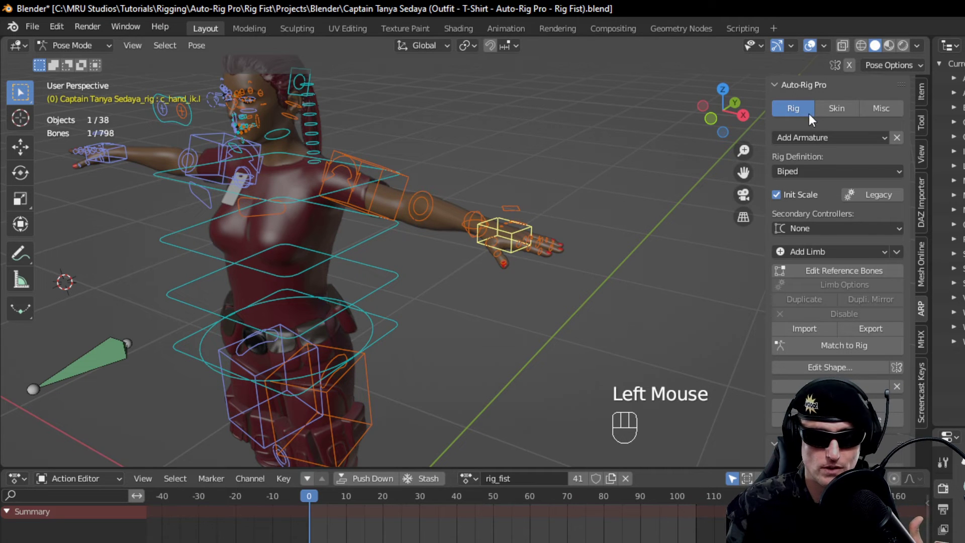
Step: Test the left fist controller c_fist.l by scaling it down to about 0.755, and undo the scaling
{"action": "left_click_drag", "start_coordinate": [739, 173], "coordinate": [702, 176]}
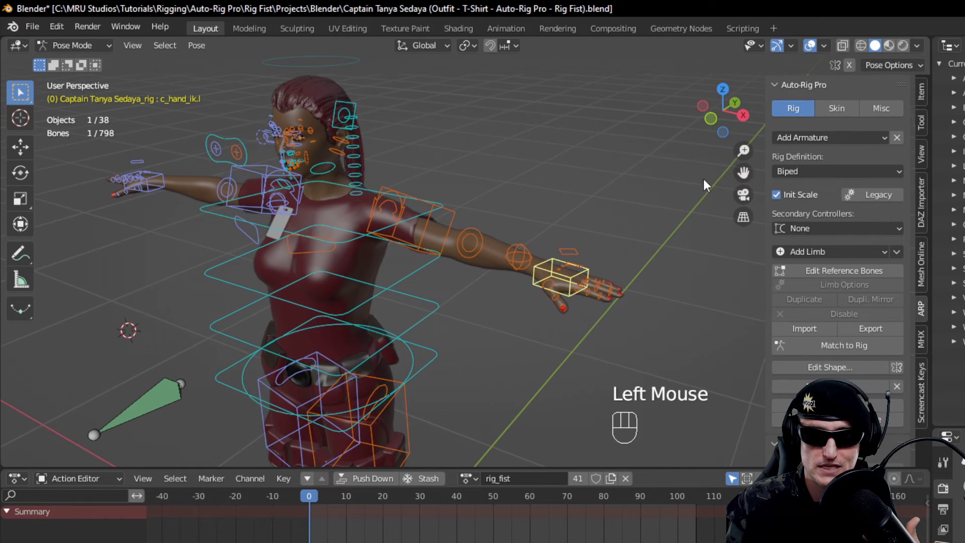
{"action": "left_click", "coordinate": [569, 249]}
{"action": "key", "text": "s"}
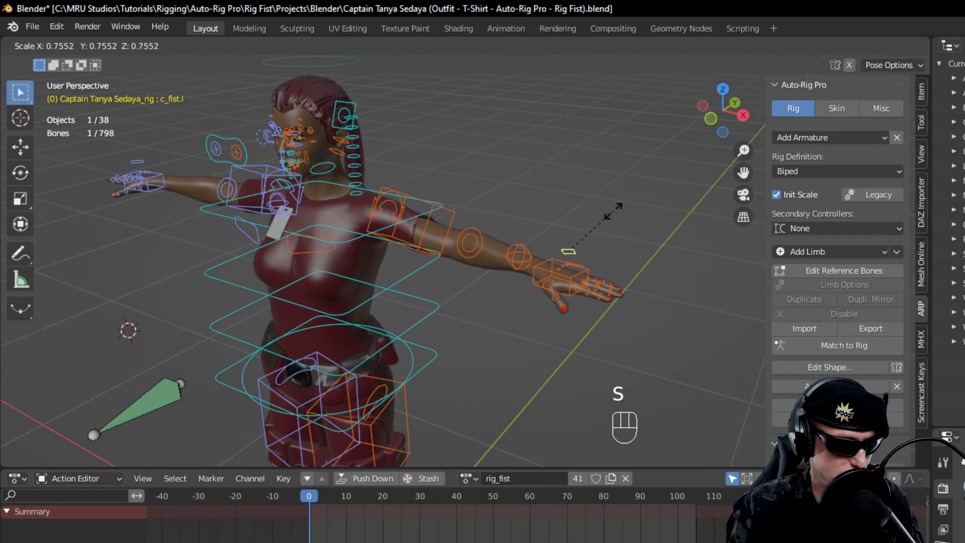
{"action": "left_click", "coordinate": [614, 210]}
{"action": "key", "text": "ctrl+z"}
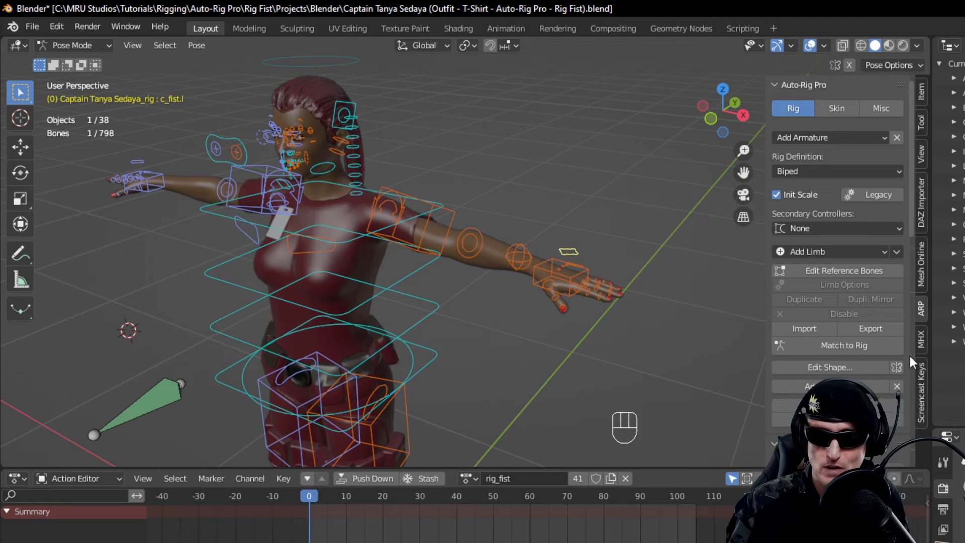
Step: Remove the Auto-Rig Pro hand fist from the left hand and select the c_hand_ik.l controller
{"action": "left_click", "coordinate": [897, 386]}
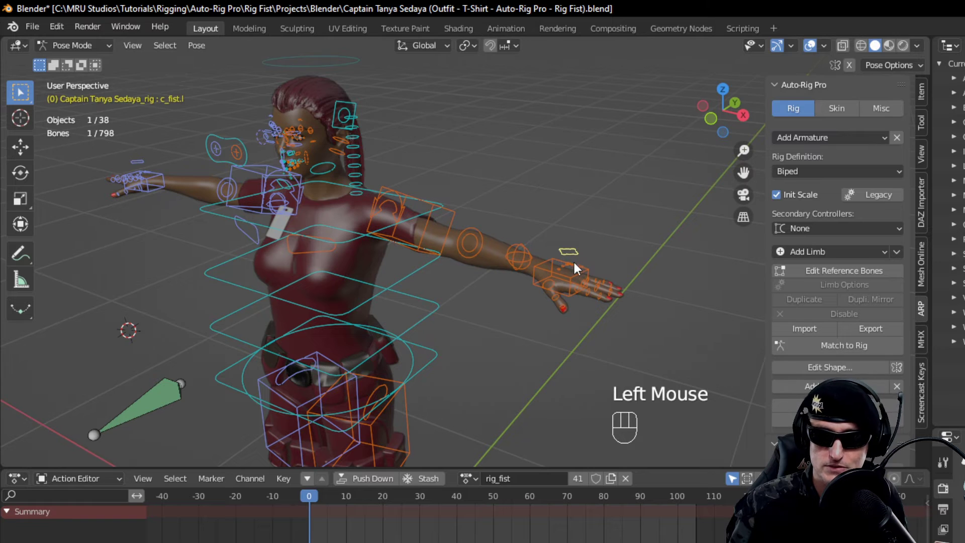
{"action": "left_click", "coordinate": [556, 257]}
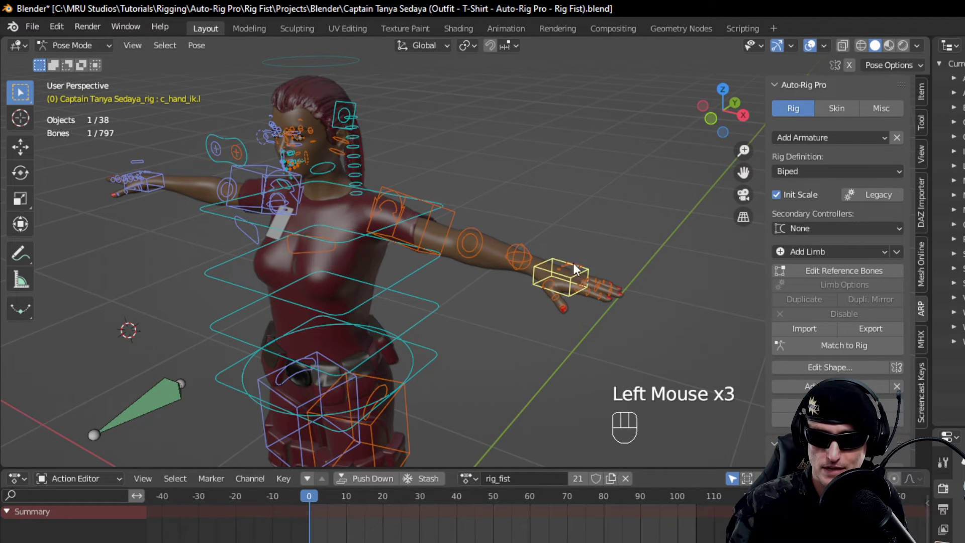
{"action": "left_click_drag", "start_coordinate": [744, 173], "coordinate": [779, 197]}
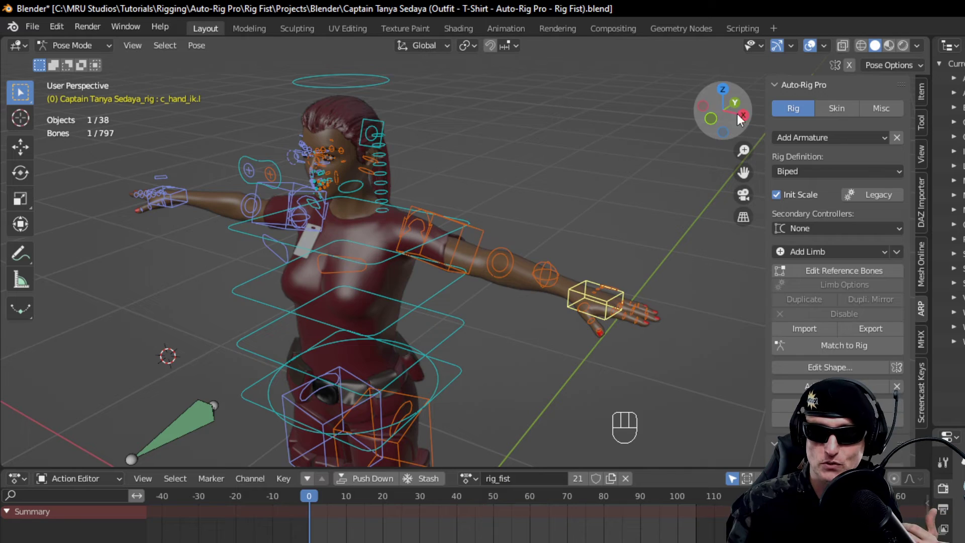
{"action": "left_click_drag", "start_coordinate": [724, 110], "coordinate": [725, 141]}
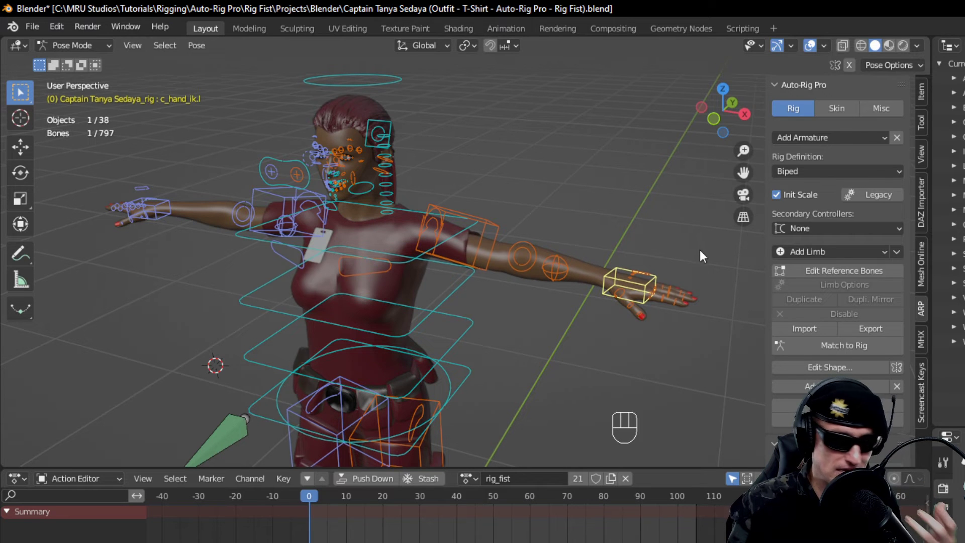
{"action": "left_click", "coordinate": [714, 119]}
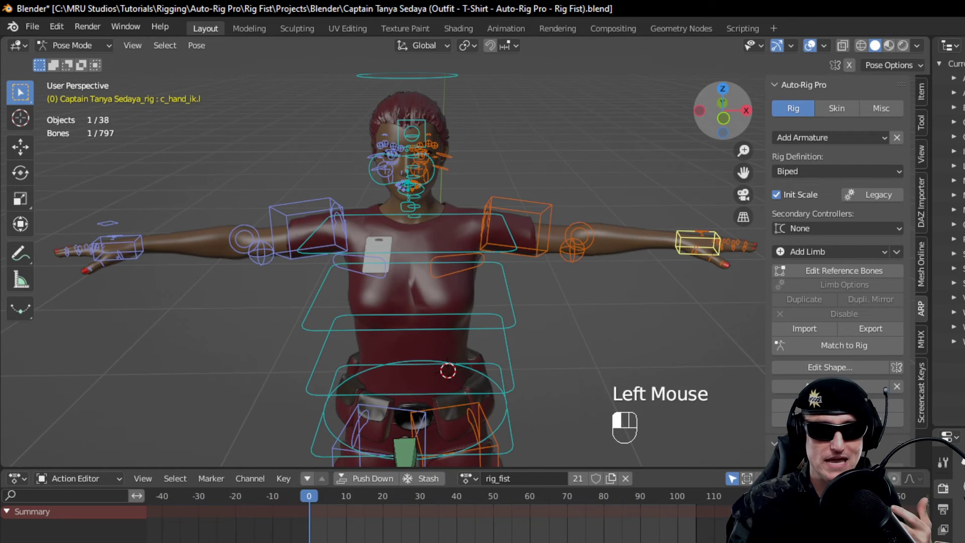
{"action": "scroll", "coordinate": [677, 169], "scroll_direction": "down", "scroll_amount": 2}
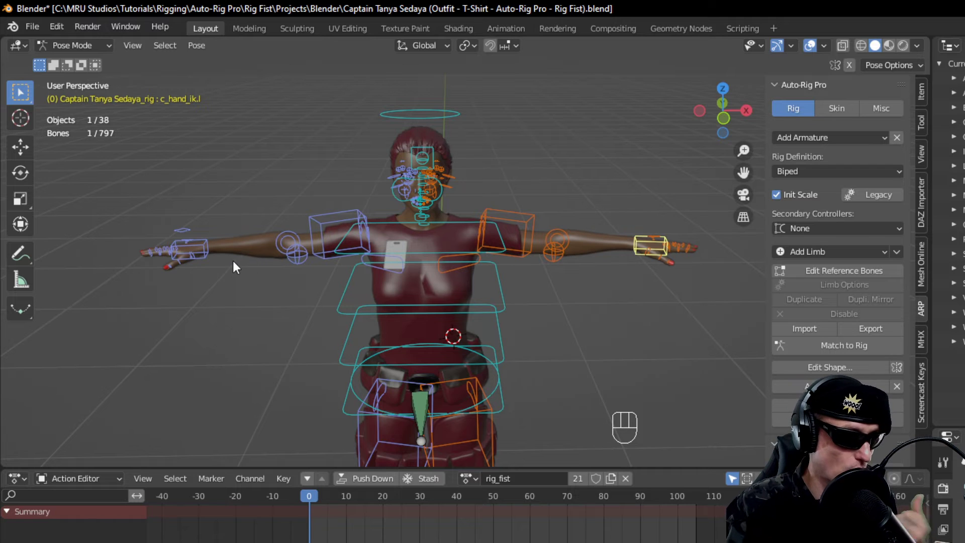
{"action": "left_click", "coordinate": [849, 64]}
{"action": "left_click_drag", "start_coordinate": [314, 487], "coordinate": [297, 475]}
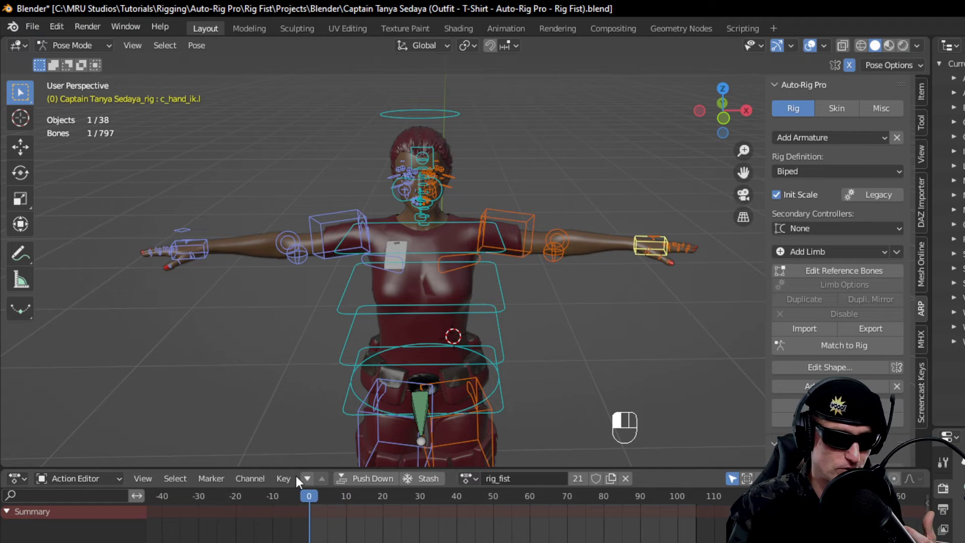
{"action": "left_click", "coordinate": [849, 65]}
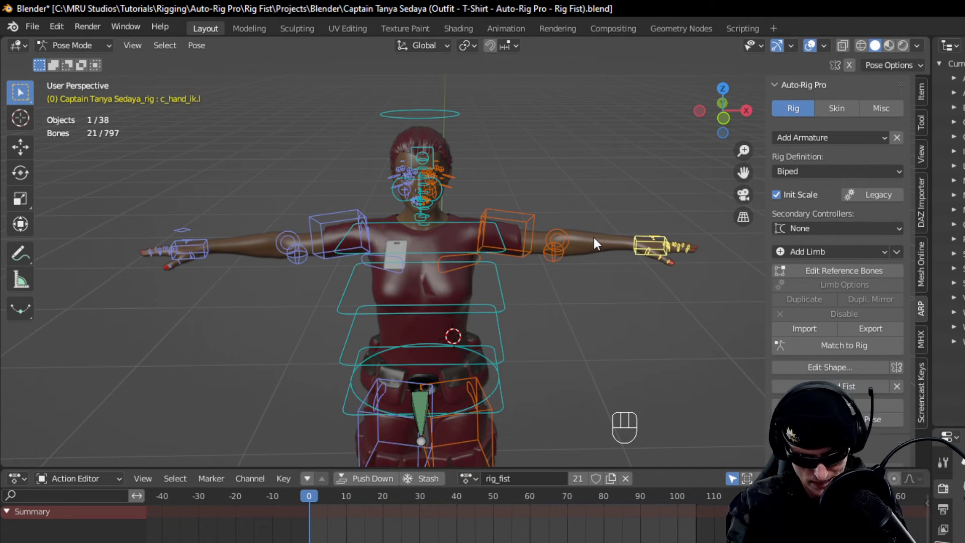
Step: Paste the copied right hand pose flipped on the X-axis onto the left hand controllers and keyframe it at frame 0
{"action": "key", "text": "ctrl+shift+v"}
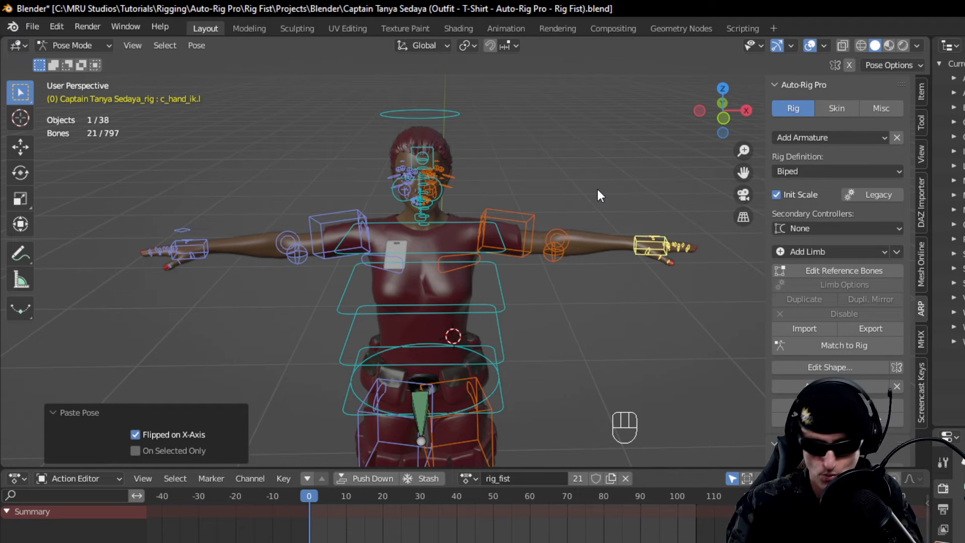
{"action": "key", "text": "i"}
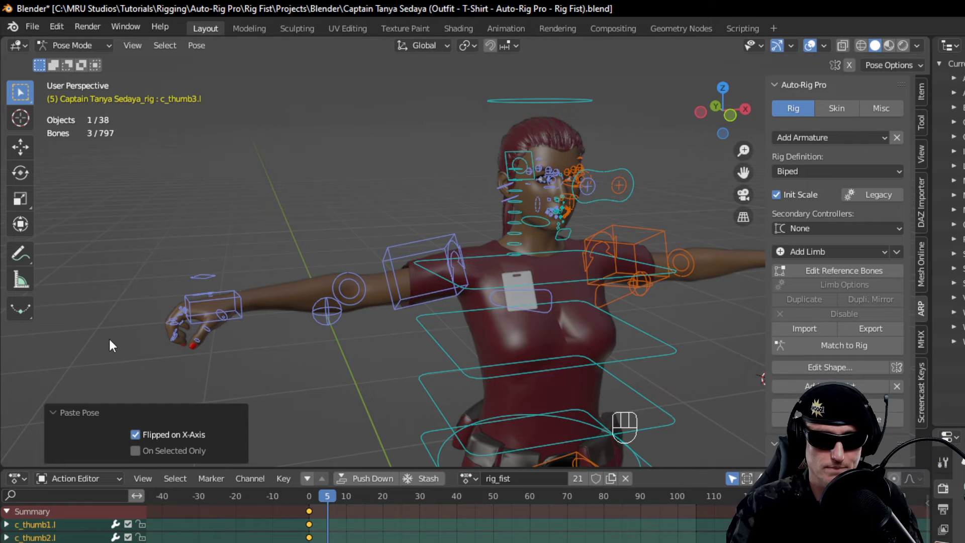
Step: Select all right hand and finger controllers and copy their fist pose at frame 10
{"action": "left_click", "coordinate": [726, 110]}
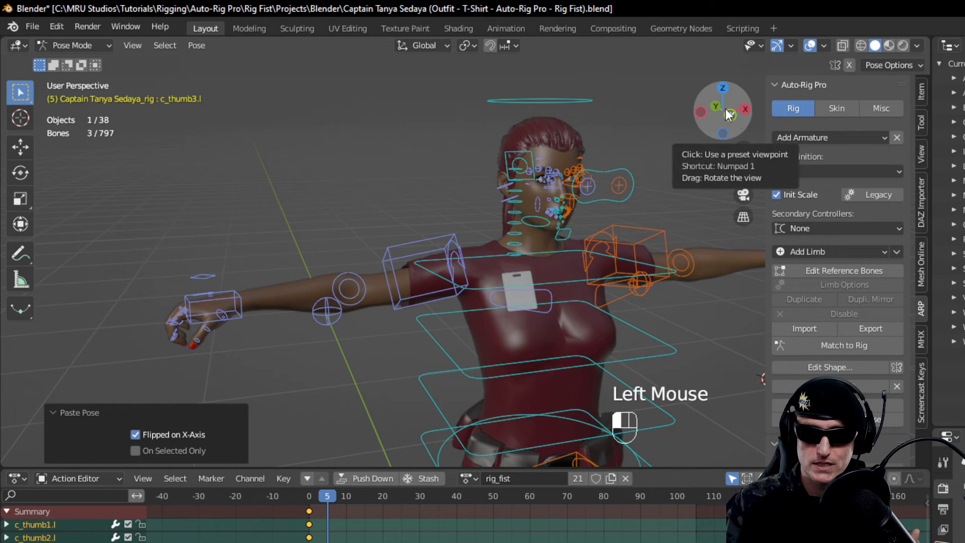
{"action": "left_click_drag", "start_coordinate": [734, 110], "coordinate": [722, 118]}
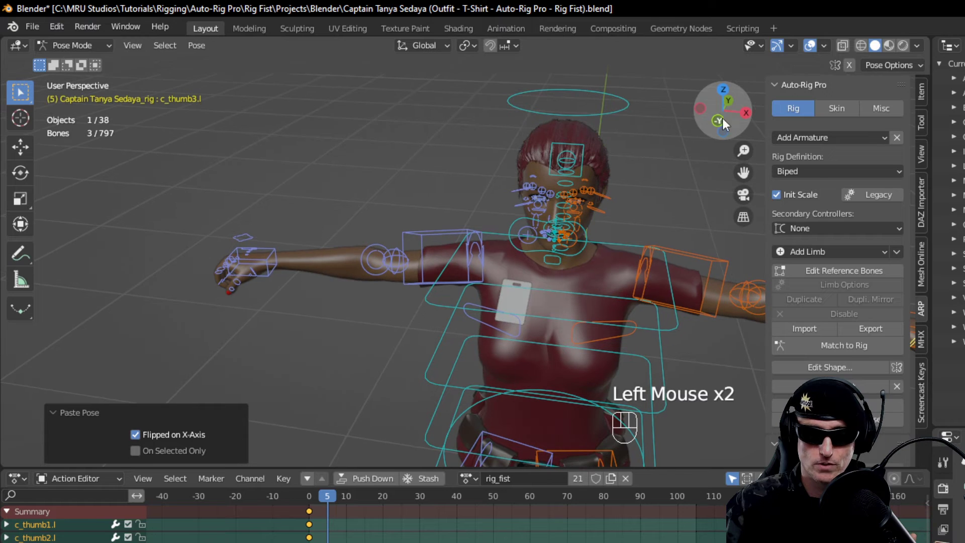
{"action": "left_click_drag", "start_coordinate": [200, 242], "coordinate": [300, 311]}
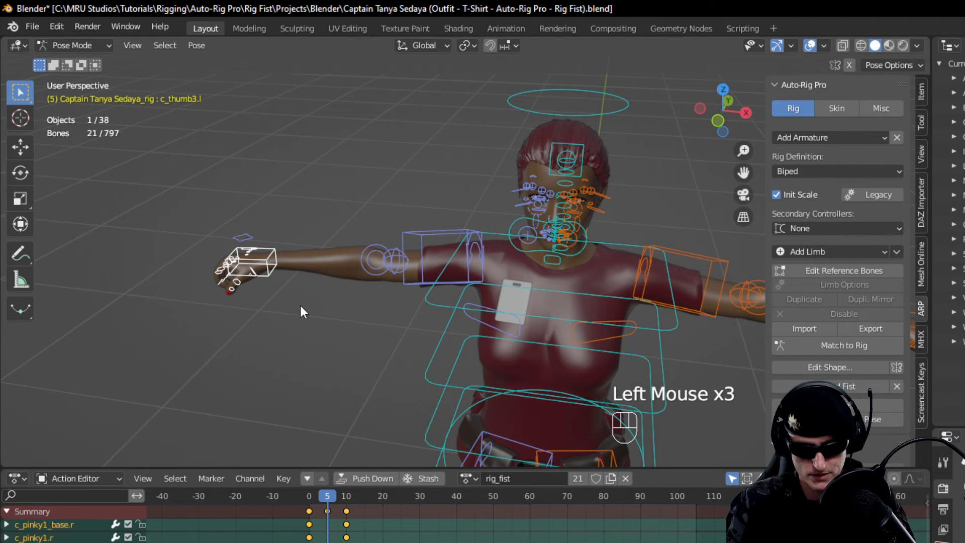
{"action": "key", "text": "ctrl+c"}
{"action": "left_click_drag", "start_coordinate": [322, 496], "coordinate": [345, 495]}
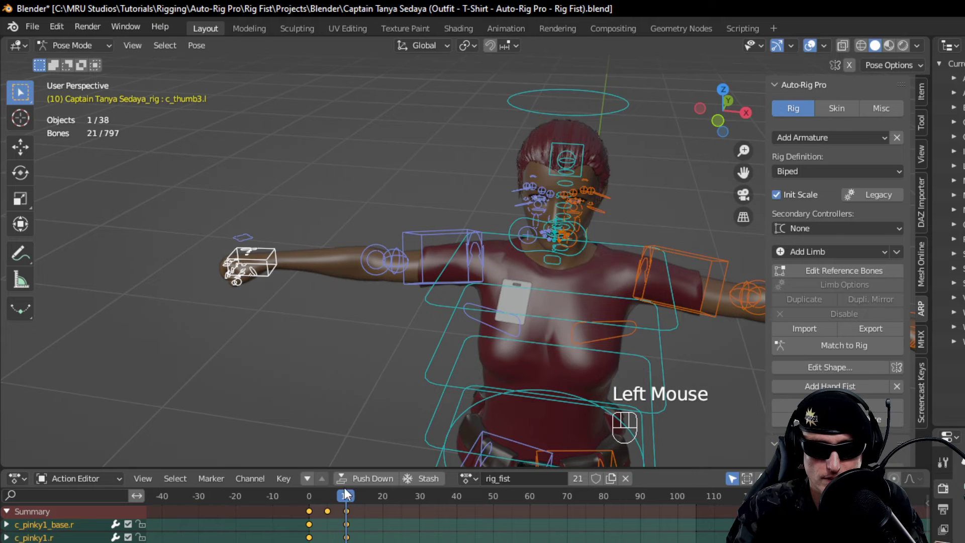
{"action": "key", "text": "ctrl+c"}
{"action": "key", "text": "ctrl+c"}
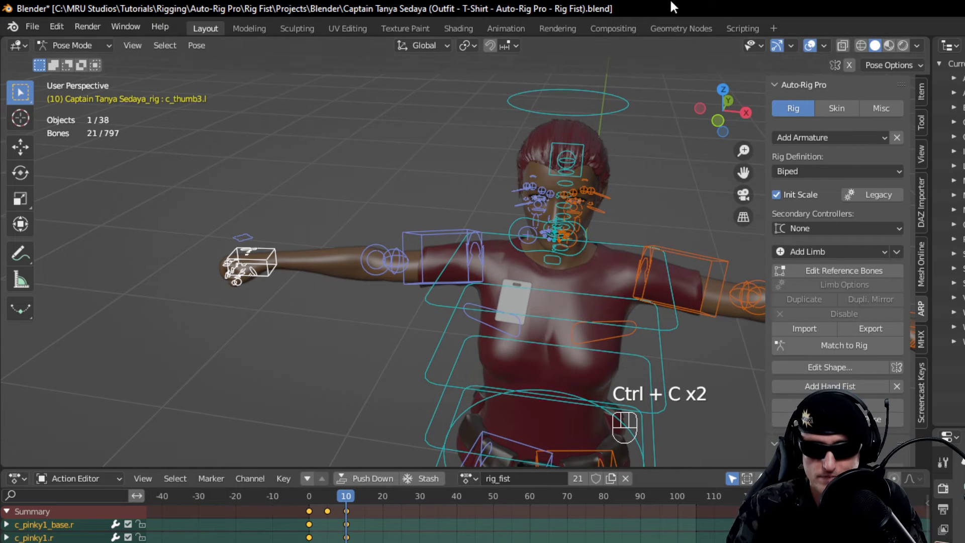
Step: Select the left hand and finger controllers, paste the fist pose flipped on the X-axis, and keyframe it at frame 10
{"action": "left_click_drag", "start_coordinate": [742, 172], "coordinate": [347, 155]}
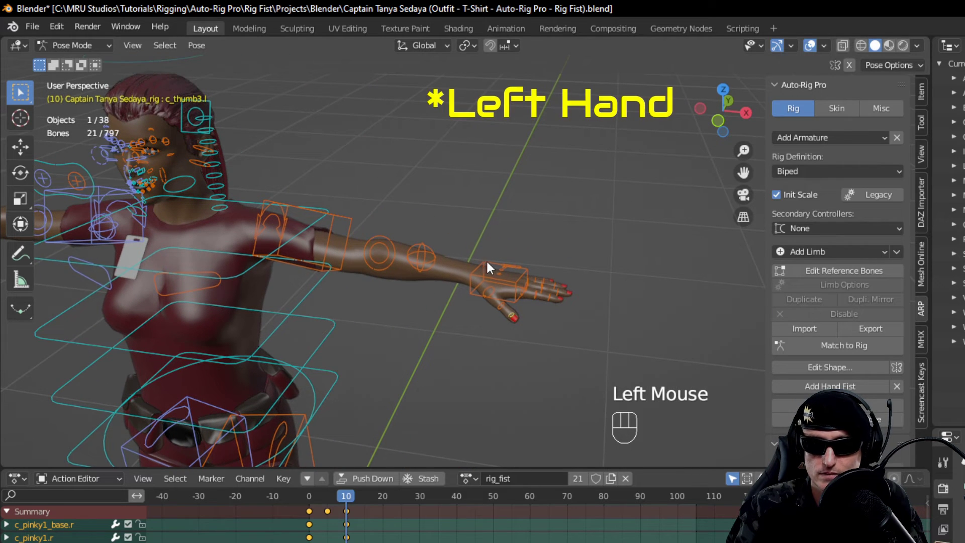
{"action": "left_click_drag", "start_coordinate": [455, 241], "coordinate": [609, 346]}
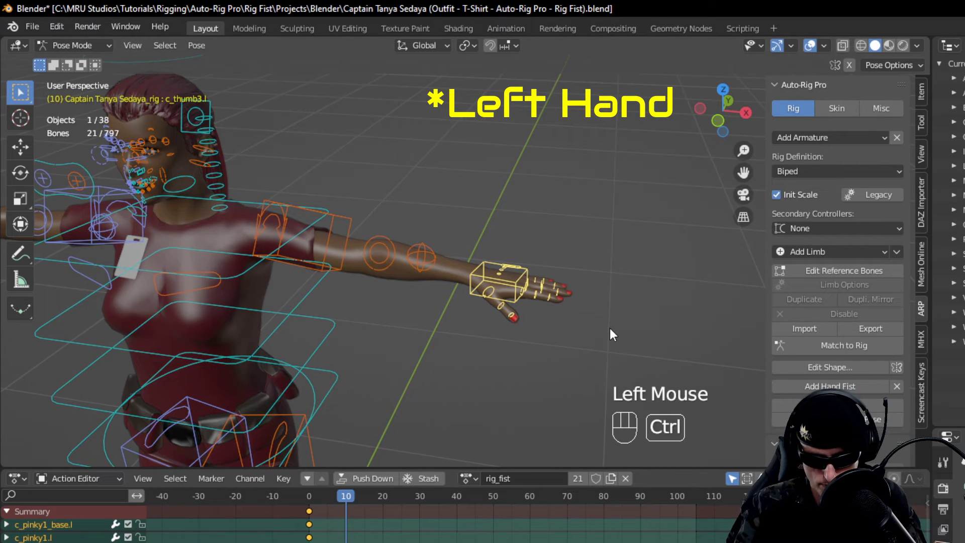
{"action": "key", "text": "ctrl+shift+v"}
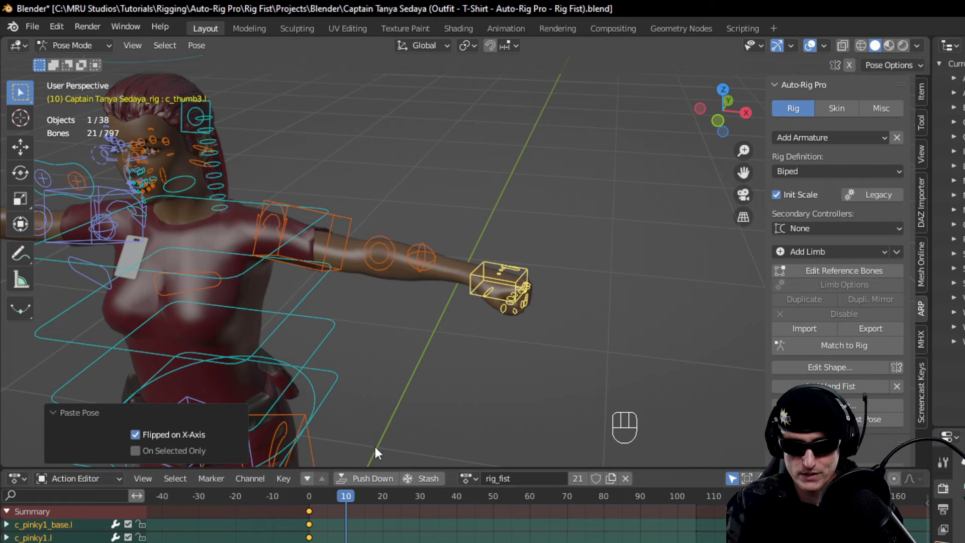
{"action": "key", "text": "i"}
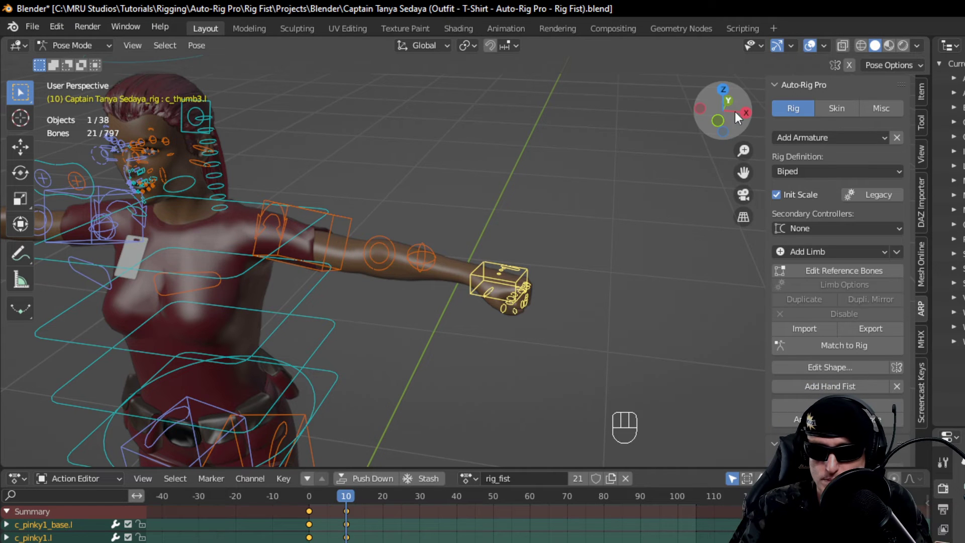
Step: Go to frame 5 and copy the pose of the three right thumb controllers
{"action": "left_click_drag", "start_coordinate": [721, 120], "coordinate": [754, 115]}
{"action": "left_click_drag", "start_coordinate": [743, 173], "coordinate": [963, 183]}
{"action": "scroll", "coordinate": [702, 208], "scroll_direction": "down", "scroll_amount": 2}
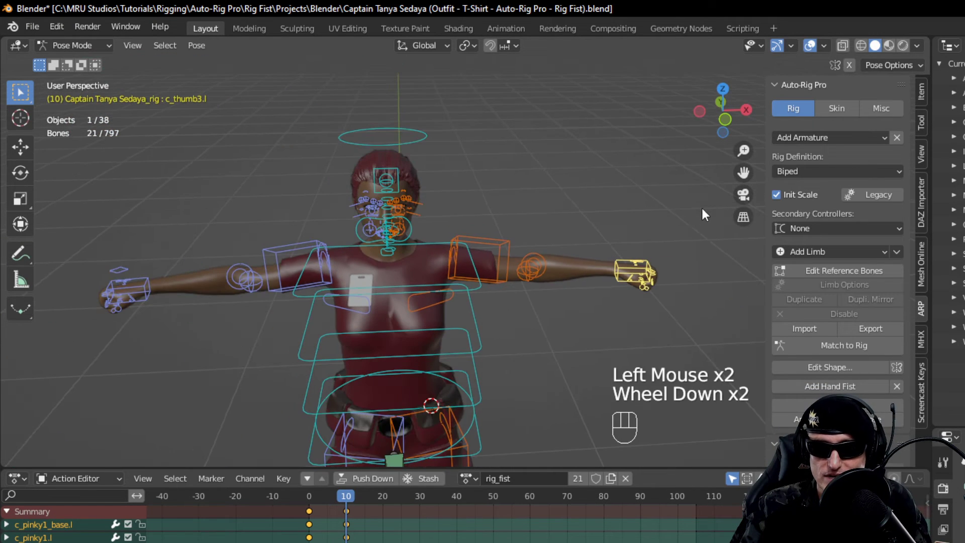
{"action": "left_click_drag", "start_coordinate": [345, 496], "coordinate": [327, 507]}
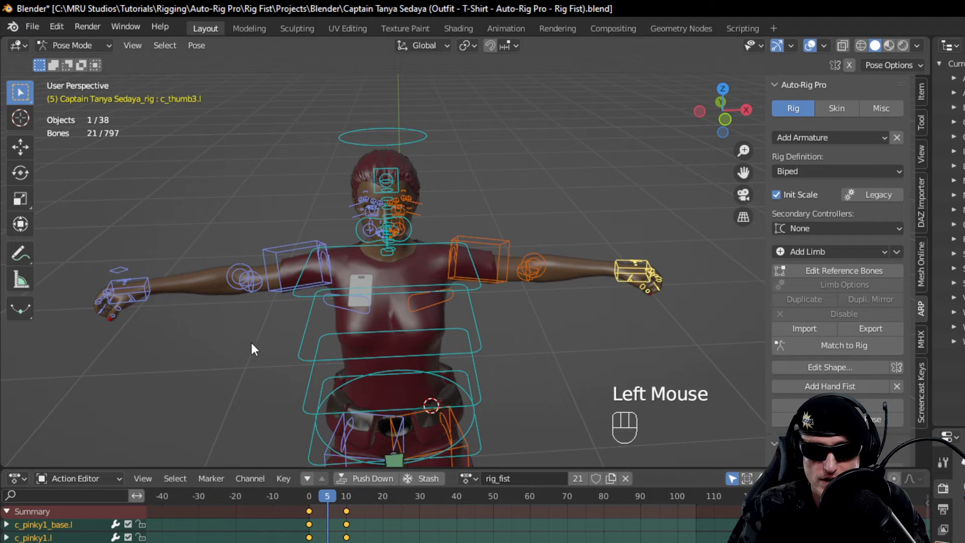
{"action": "left_click_drag", "start_coordinate": [744, 172], "coordinate": [722, 200]}
{"action": "scroll", "coordinate": [279, 325], "scroll_direction": "up", "scroll_amount": 3}
{"action": "left_click", "coordinate": [230, 304]}
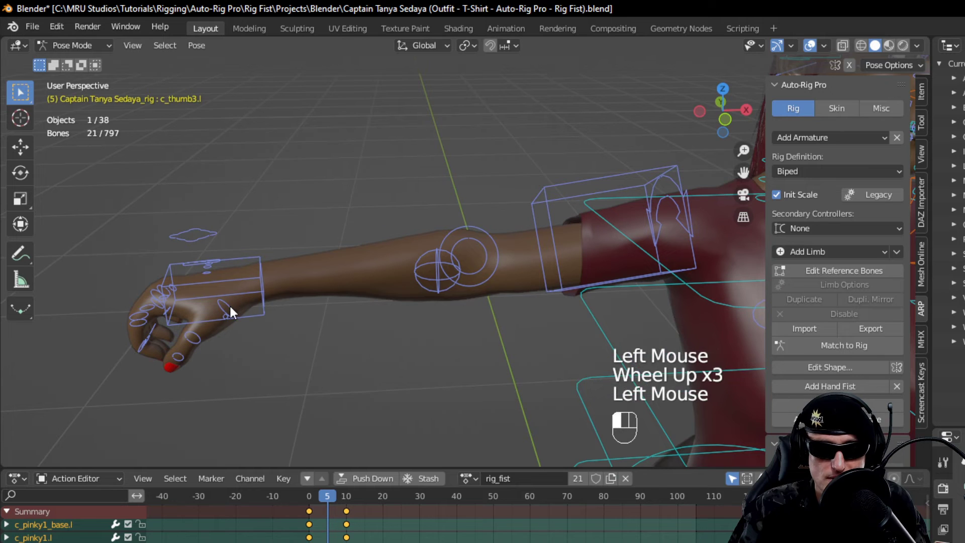
{"action": "left_click", "coordinate": [194, 335], "text": "shift"}
{"action": "left_click", "coordinate": [179, 357], "text": "shift"}
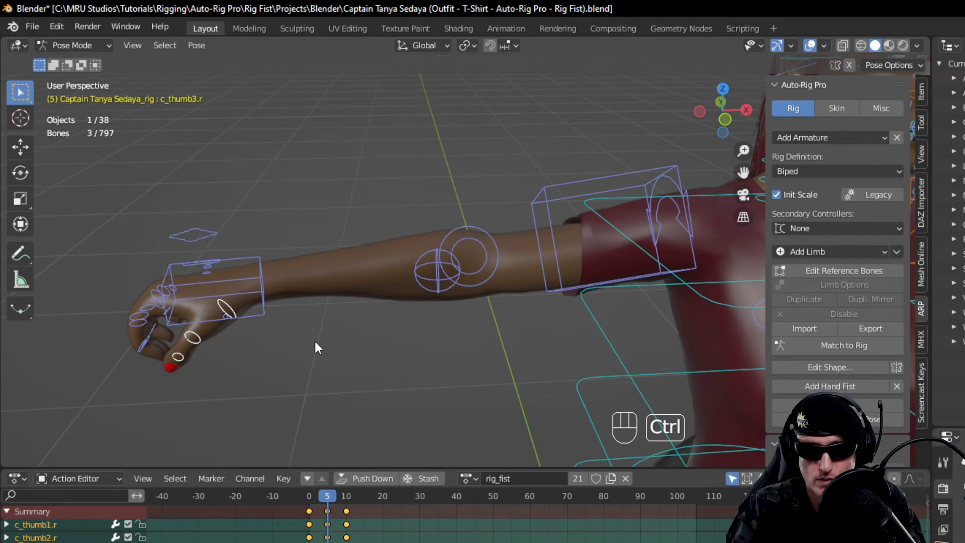
{"action": "key", "text": "ctrl+c"}
Step: Select the three left thumb controllers, paste the thumb pose flipped on the X-axis, and keyframe it at frame 5
{"action": "left_click", "coordinate": [743, 172]}
{"action": "left_click_drag", "start_coordinate": [743, 172], "coordinate": [0, 171]}
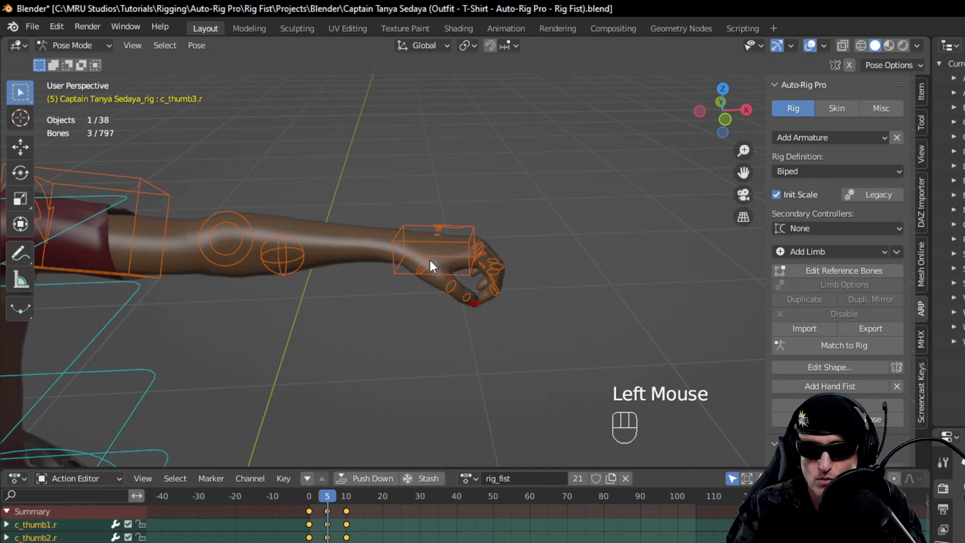
{"action": "double_click", "coordinate": [468, 295]}
{"action": "left_click", "coordinate": [466, 290], "text": "shift"}
{"action": "left_click", "coordinate": [468, 288], "text": "shift"}
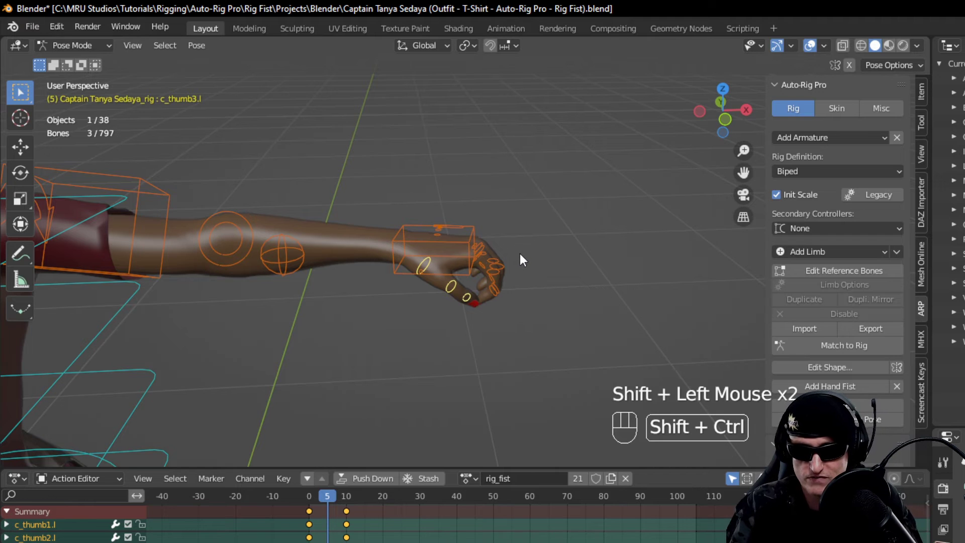
{"action": "key", "text": "ctrl+shift+v"}
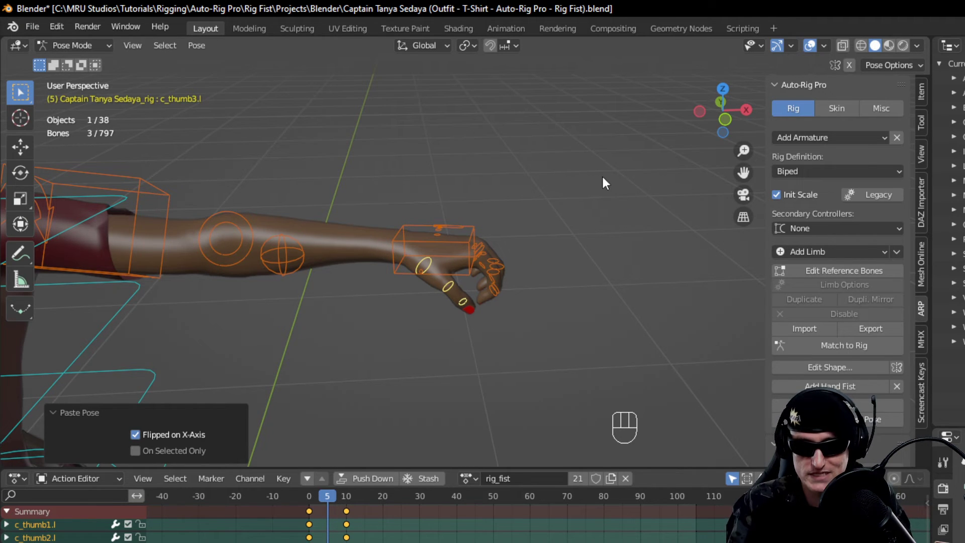
{"action": "key", "text": "i"}
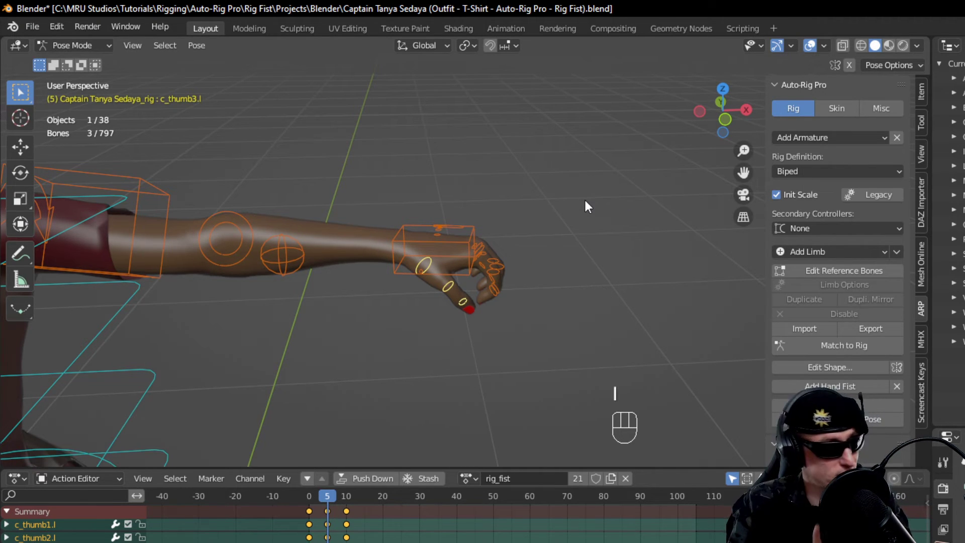
Step: Return to frame 0 and add an Auto-Rig Pro hand fist to the left hand controller c_hand_ik.l
{"action": "scroll", "coordinate": [533, 182], "scroll_direction": "down", "scroll_amount": 7}
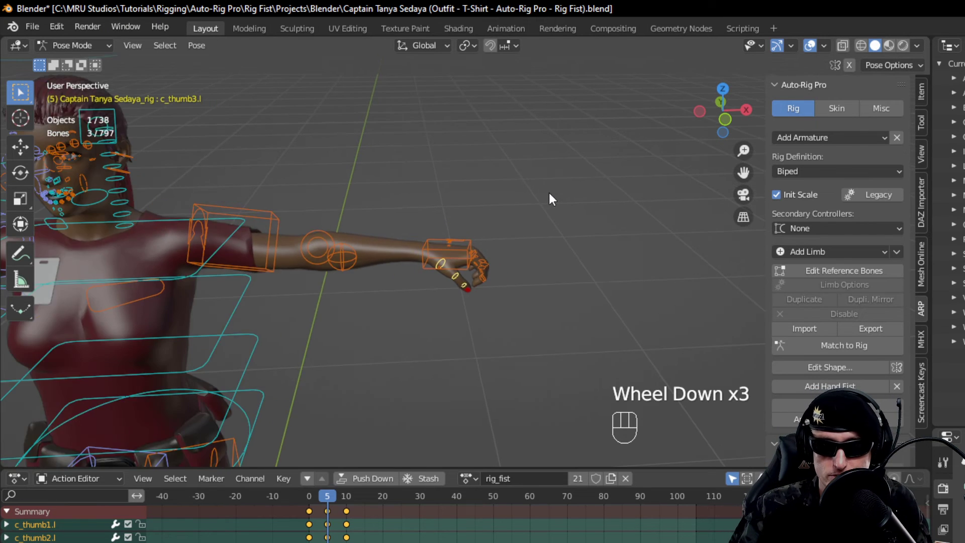
{"action": "left_click_drag", "start_coordinate": [743, 173], "coordinate": [815, 181]}
{"action": "scroll", "coordinate": [565, 285], "scroll_direction": "up", "scroll_amount": 3}
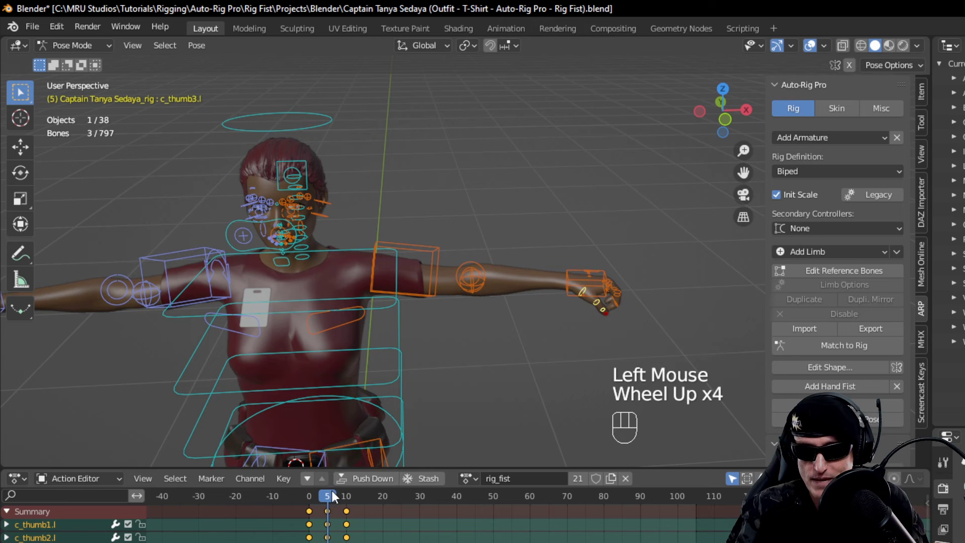
{"action": "left_click_drag", "start_coordinate": [298, 503], "coordinate": [309, 485]}
{"action": "scroll", "coordinate": [353, 379], "scroll_direction": "down", "scroll_amount": 2}
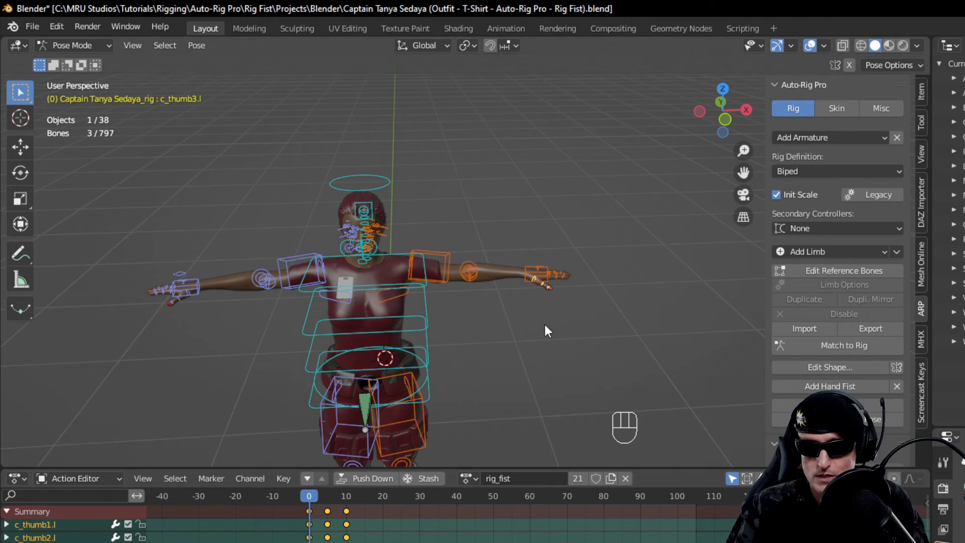
{"action": "scroll", "coordinate": [587, 281], "scroll_direction": "up", "scroll_amount": 4}
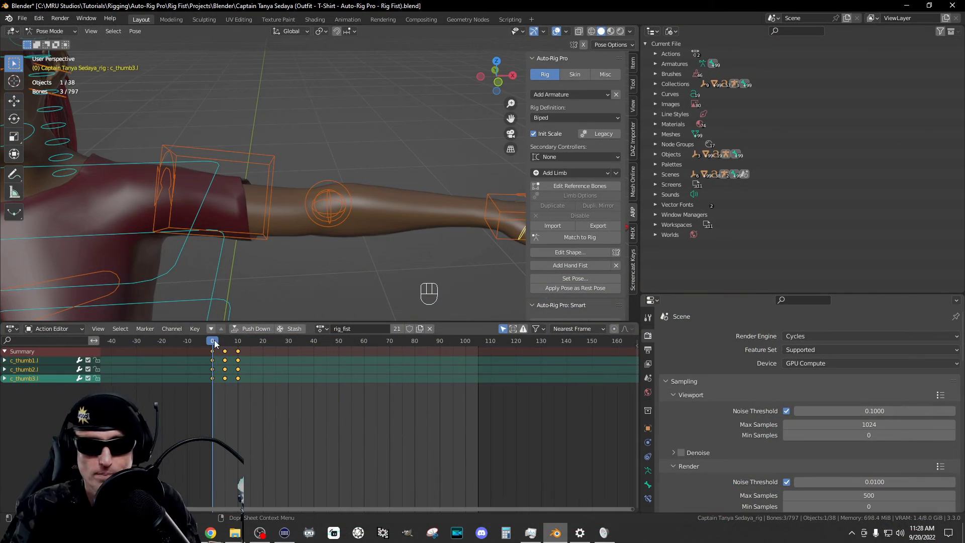
{"action": "left_click", "coordinate": [511, 118]}
{"action": "left_click_drag", "start_coordinate": [510, 118], "coordinate": [264, 96]}
{"action": "scroll", "coordinate": [470, 163], "scroll_direction": "up", "scroll_amount": 1}
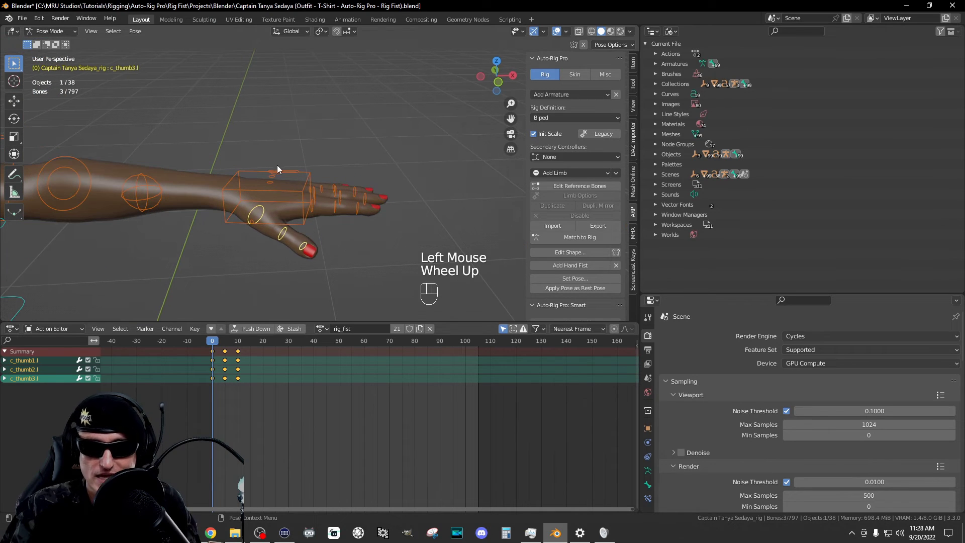
{"action": "left_click", "coordinate": [251, 170]}
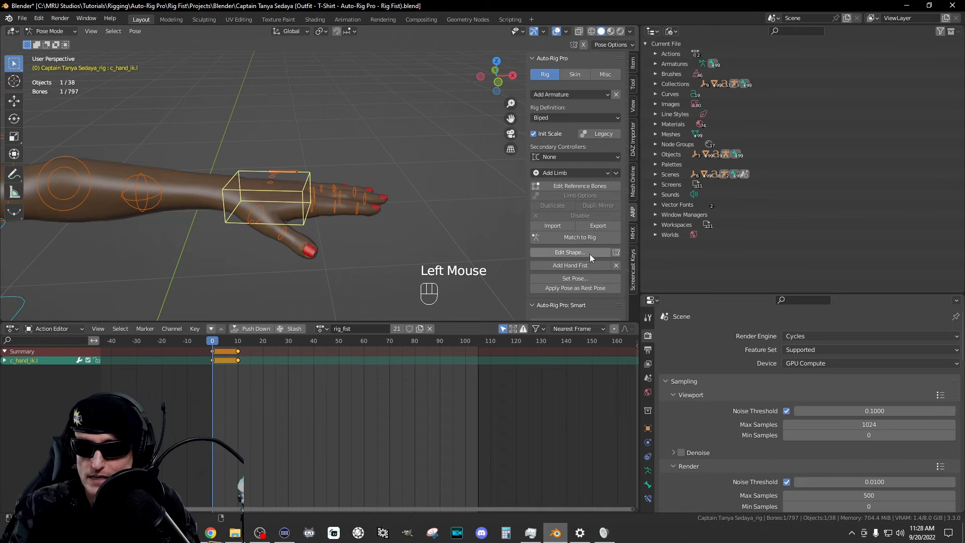
{"action": "left_click", "coordinate": [632, 216]}
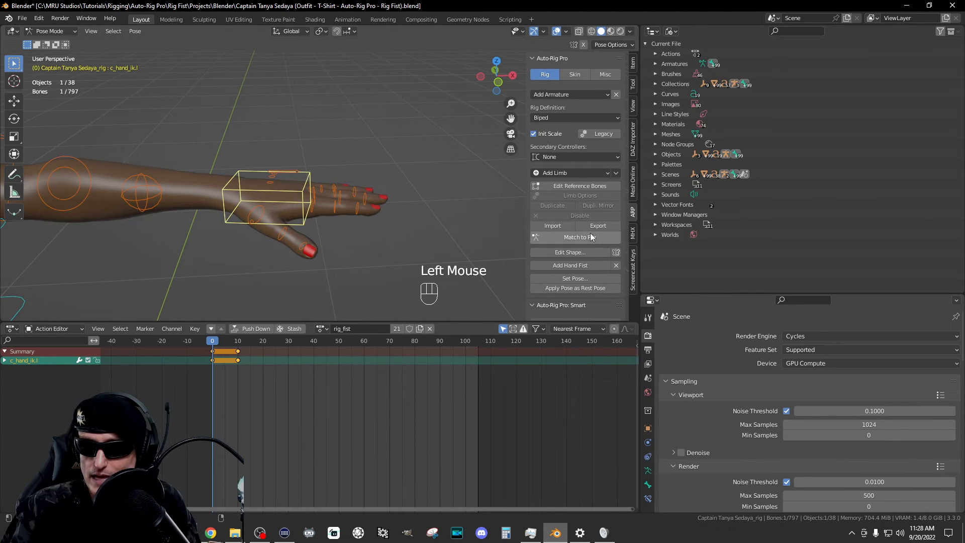
{"action": "left_click", "coordinate": [582, 265]}
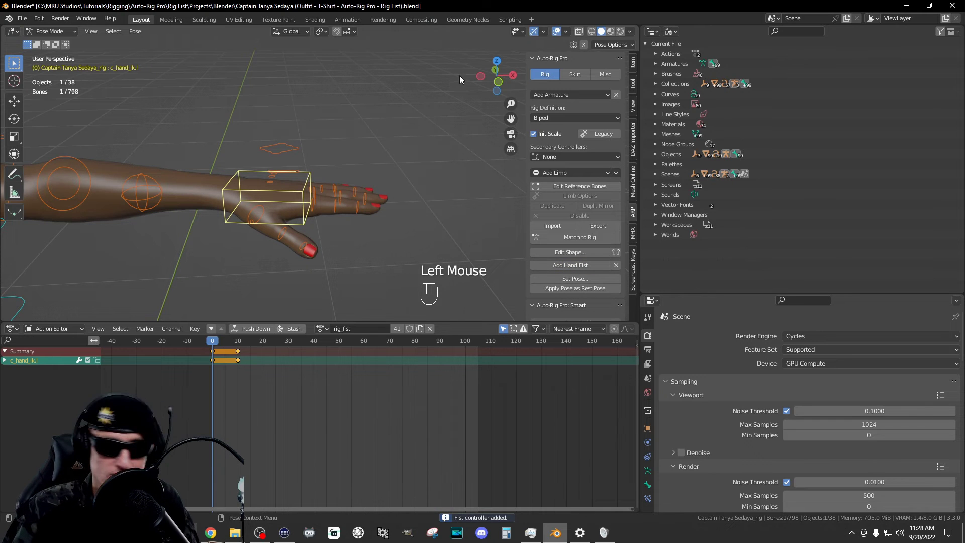
Step: Select the left fist controller c_fist.l, try scaling it up to test the fist, and undo the scaling
{"action": "left_click_drag", "start_coordinate": [497, 76], "coordinate": [480, 78]}
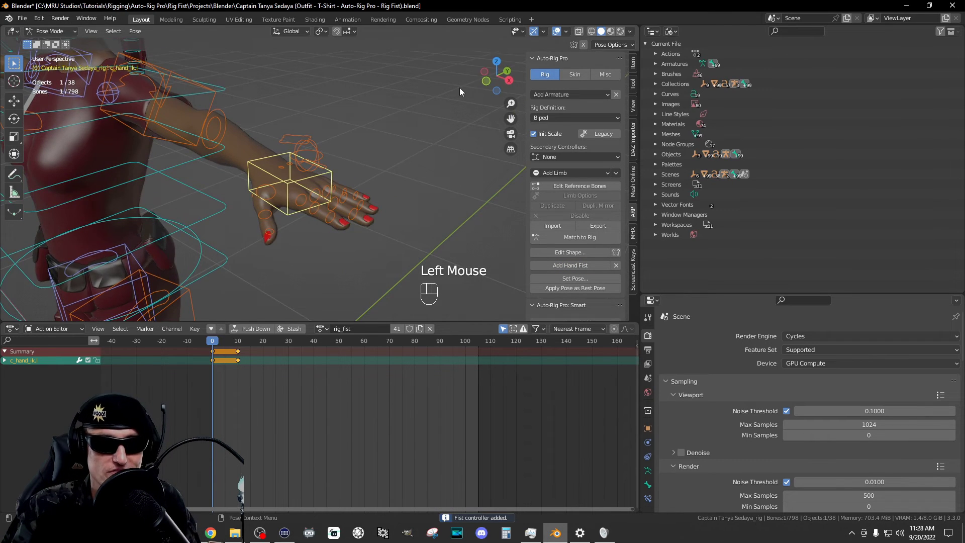
{"action": "scroll", "coordinate": [475, 98], "scroll_direction": "down", "scroll_amount": 5}
{"action": "left_click_drag", "start_coordinate": [510, 119], "coordinate": [557, 143]}
{"action": "left_click_drag", "start_coordinate": [496, 77], "coordinate": [512, 75]}
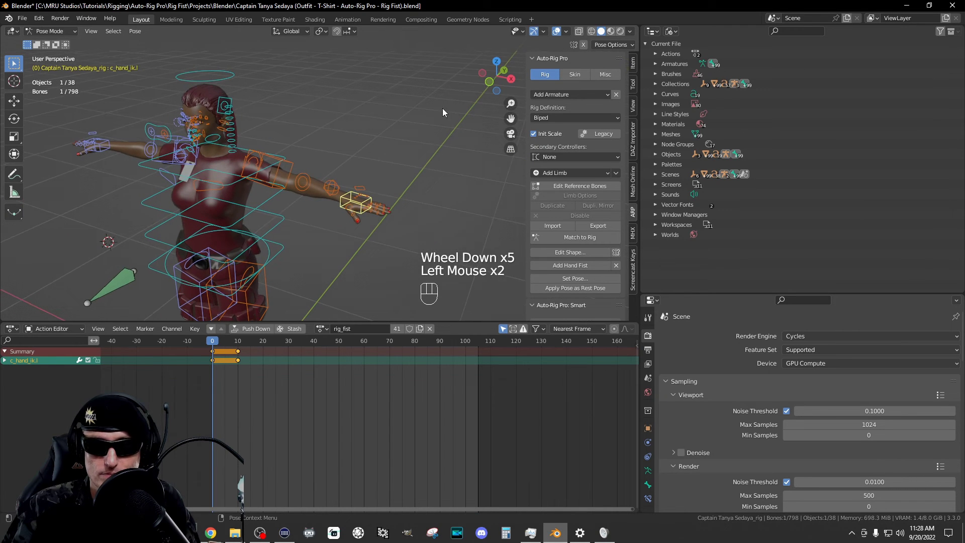
{"action": "left_click", "coordinate": [361, 186]}
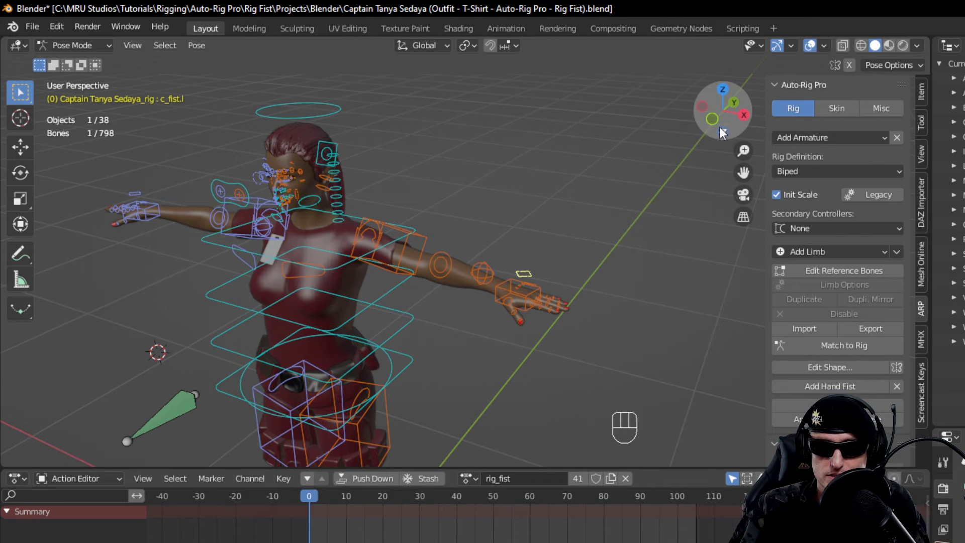
{"action": "left_click_drag", "start_coordinate": [719, 127], "coordinate": [625, 263]}
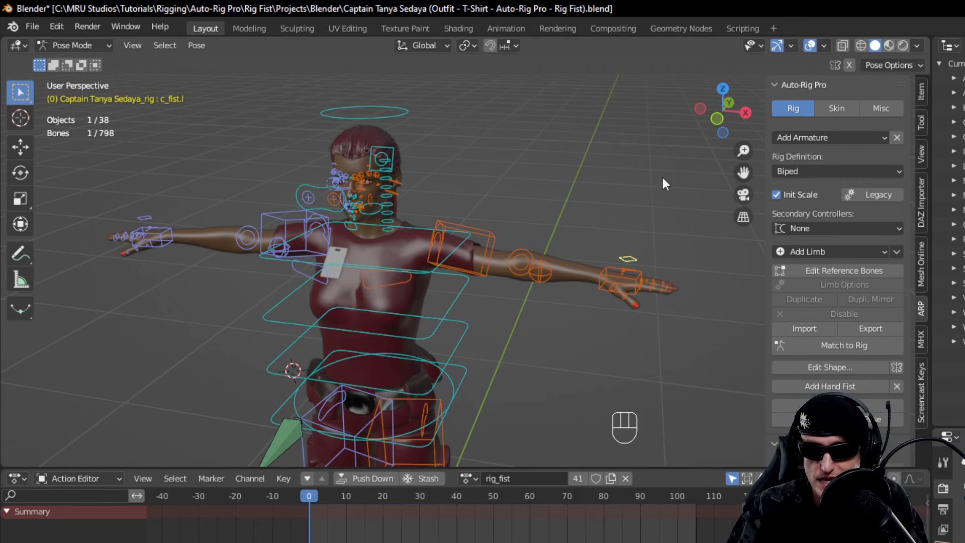
{"action": "key", "text": "s"}
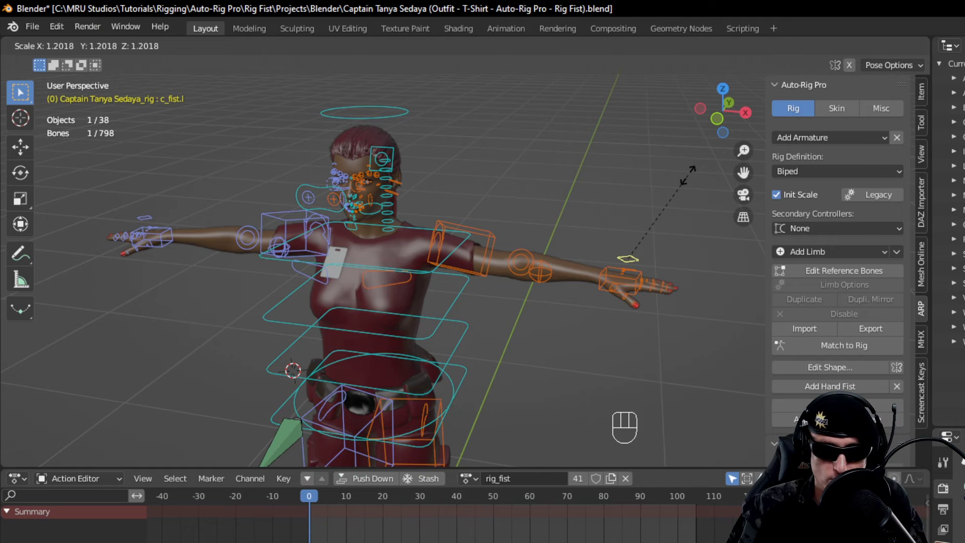
{"action": "left_click", "coordinate": [646, 178]}
{"action": "key", "text": "ctrl+z"}
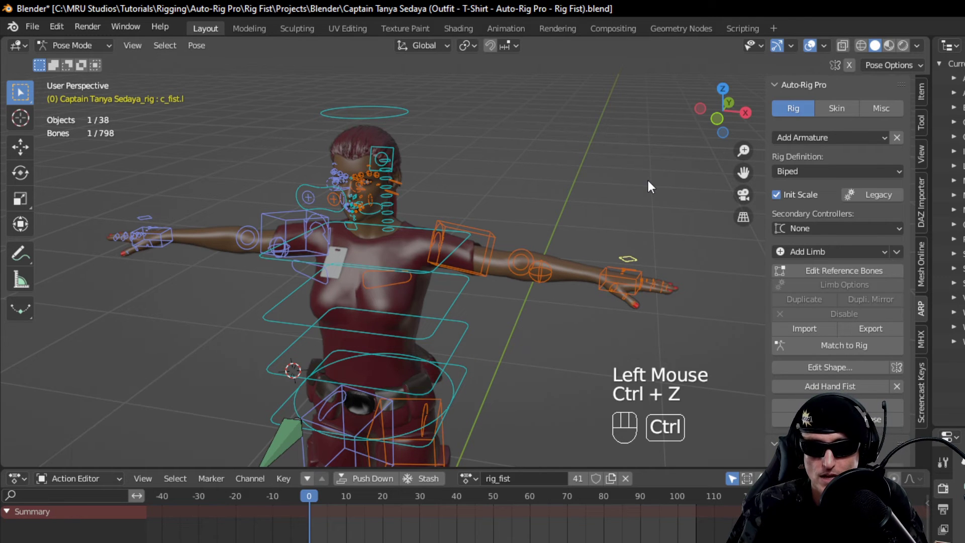
Step: Select the right fist controller c_fist.r, try scaling it up to test the fist, and undo the scaling
{"action": "left_click", "coordinate": [143, 217]}
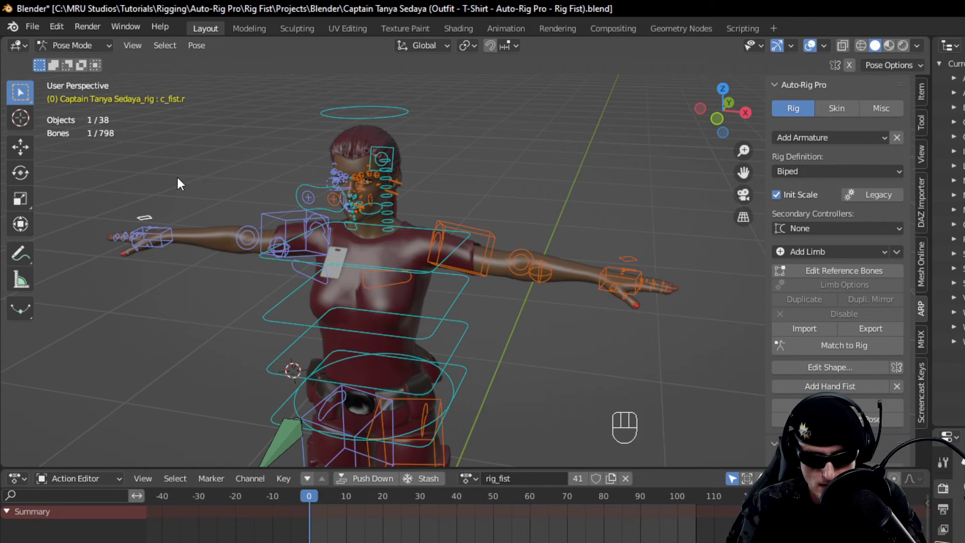
{"action": "key", "text": "s"}
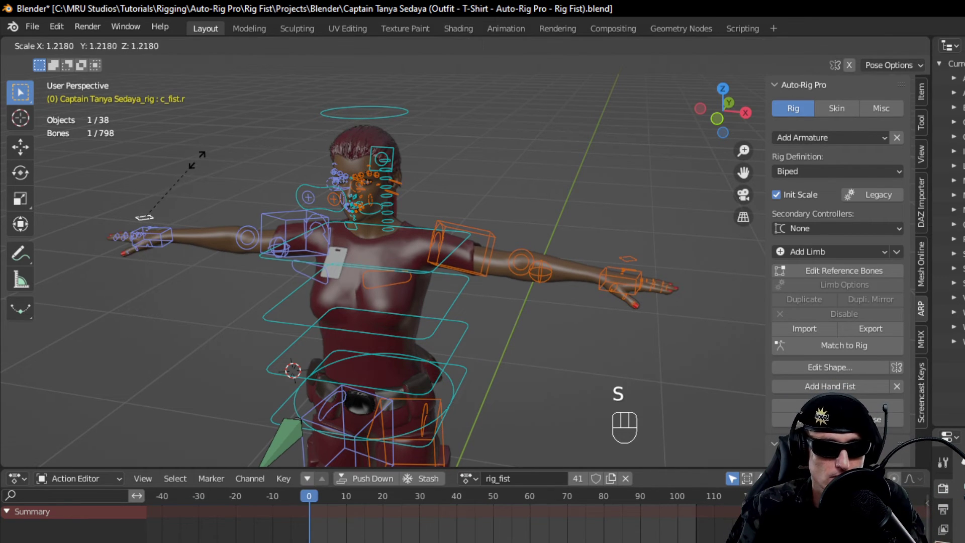
{"action": "left_click", "coordinate": [190, 175]}
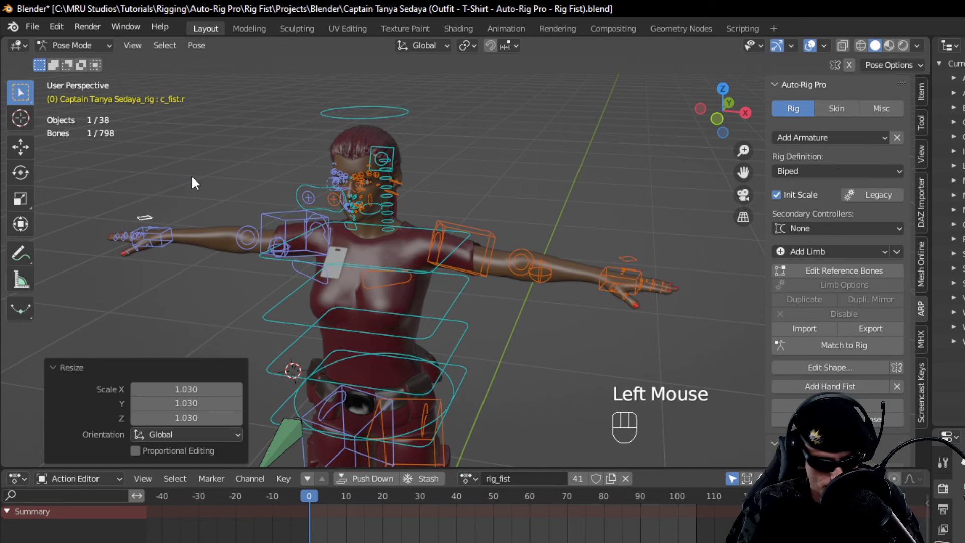
{"action": "key", "text": "ctrl+z"}
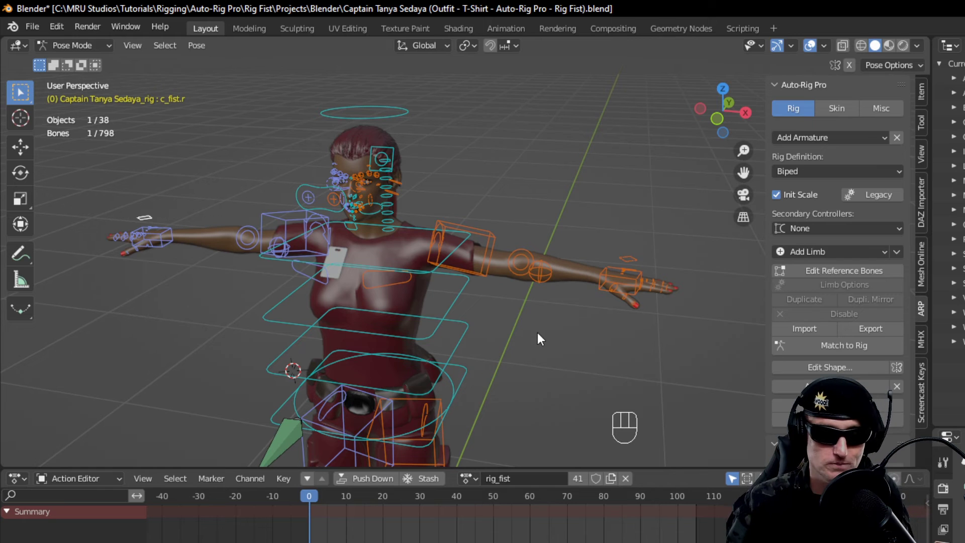
Step: Play the rig_fist action from frame 0 to check how it animates both hands
{"action": "key", "text": "space"}
{"action": "key", "text": "space"}
{"action": "left_click", "coordinate": [309, 496]}
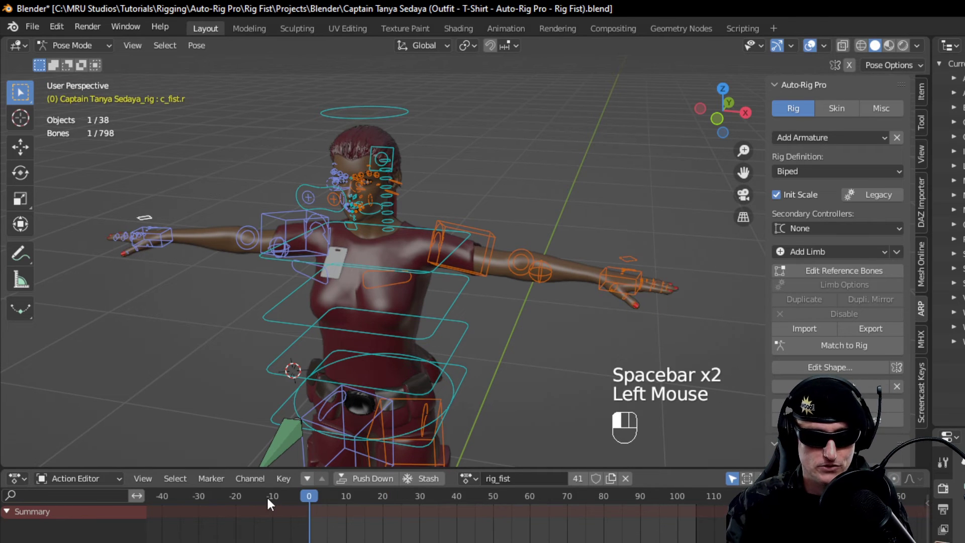
{"action": "key", "text": "space"}
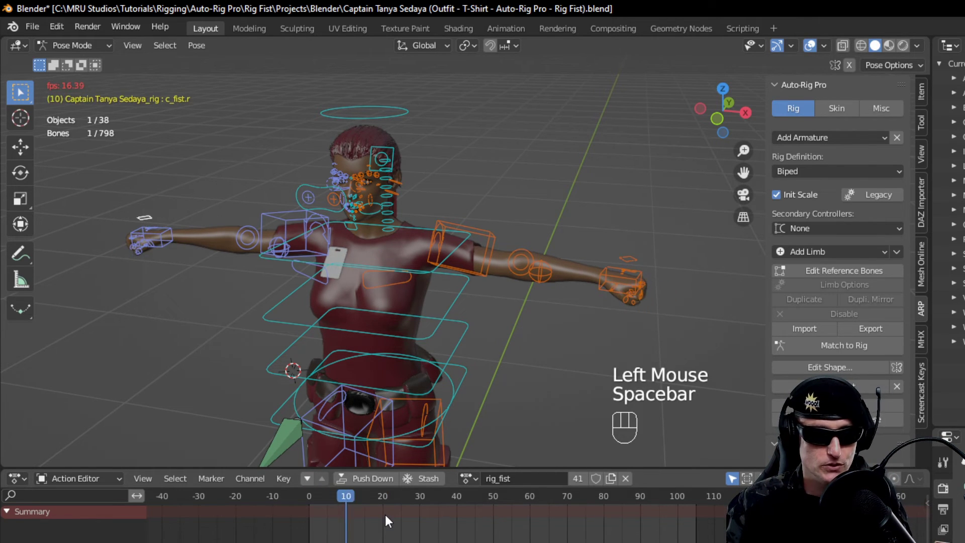
{"action": "key", "text": "space"}
Step: Return to frame 0, select the right hand controller c_hand_ik.r, and stash the rig_fist action
{"action": "left_click", "coordinate": [286, 495]}
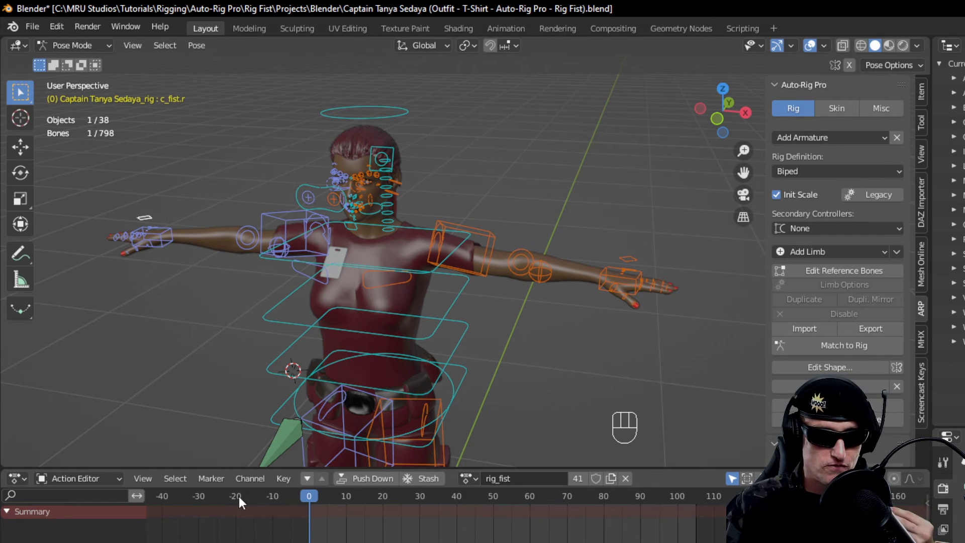
{"action": "left_click", "coordinate": [161, 228]}
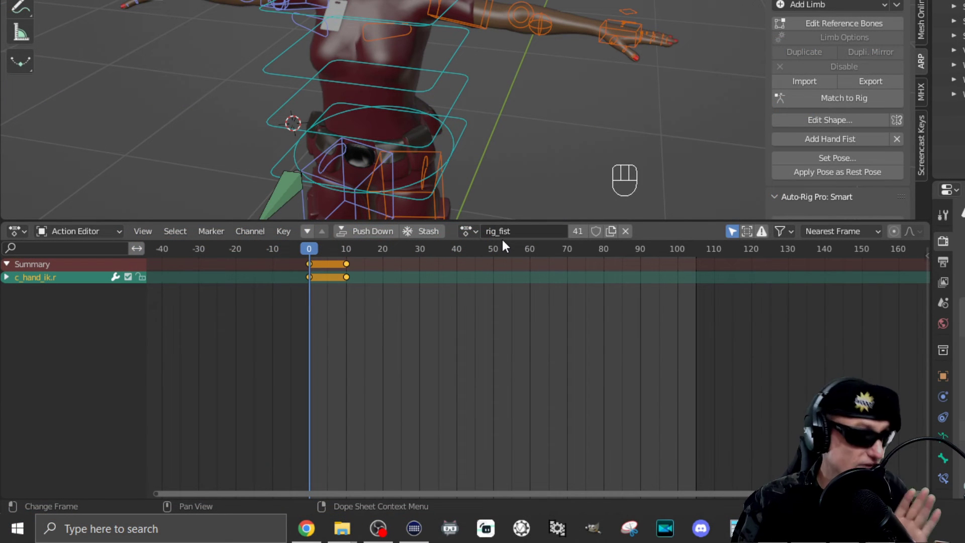
{"action": "left_click", "coordinate": [428, 231]}
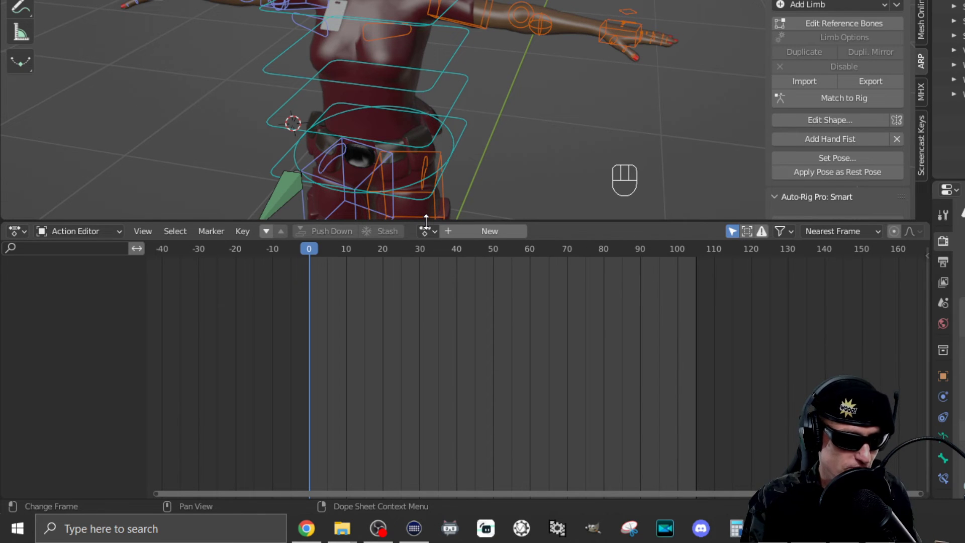
Step: Play the timeline repeatedly from frame 0 to check whether the hands still move with the action stashed
{"action": "key", "text": "space"}
{"action": "key", "text": "space"}
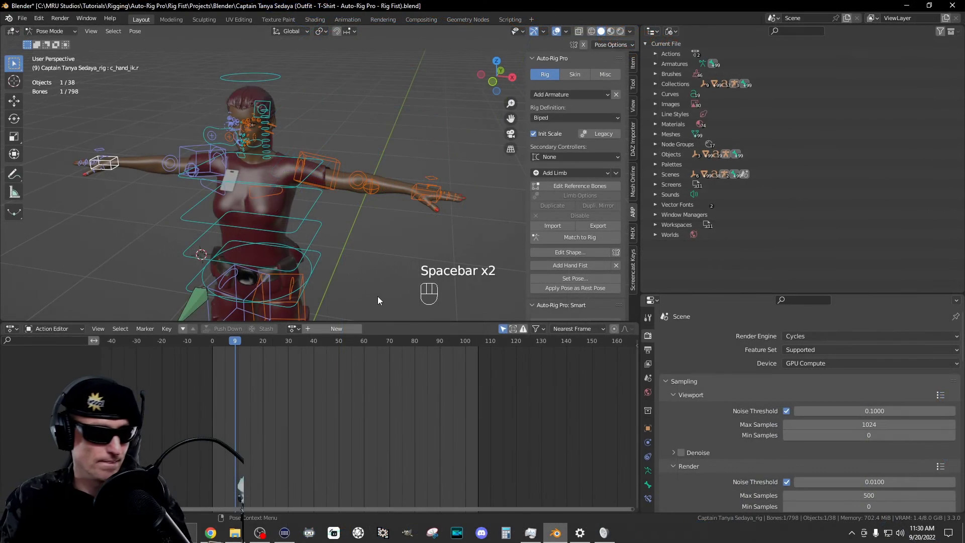
{"action": "key", "text": "space"}
{"action": "key", "text": "space"}
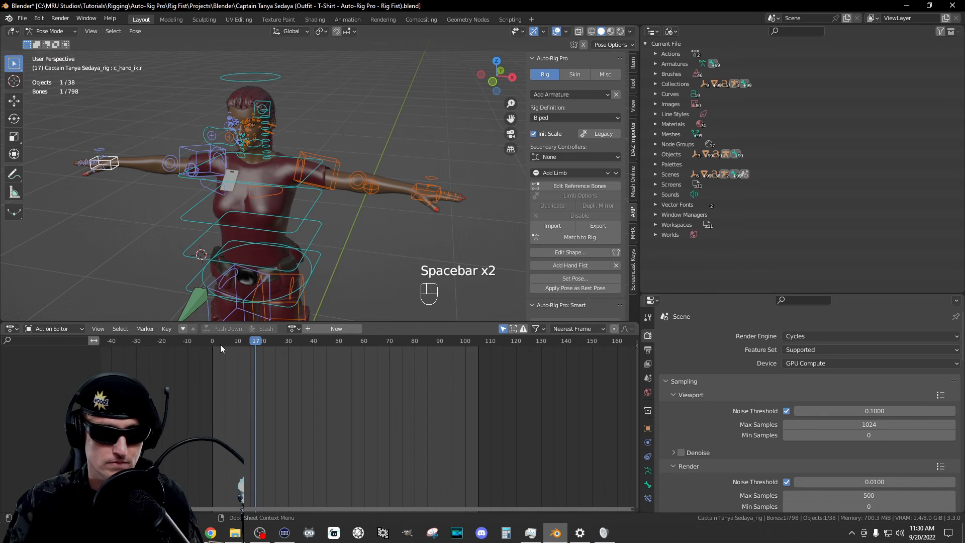
{"action": "left_click", "coordinate": [210, 340]}
{"action": "key", "text": "space"}
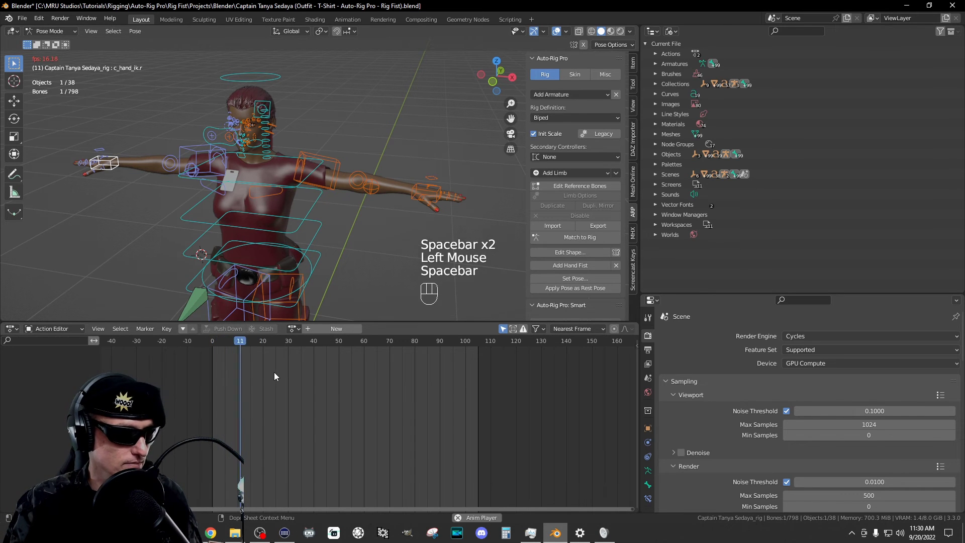
{"action": "key", "text": "space"}
{"action": "left_click", "coordinate": [207, 341]}
{"action": "key", "text": "space"}
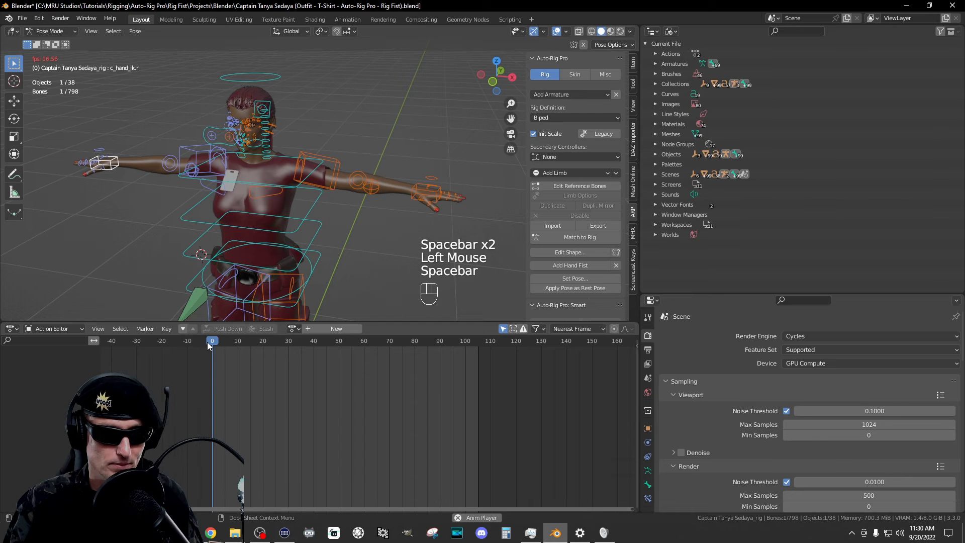
{"action": "key", "text": "space"}
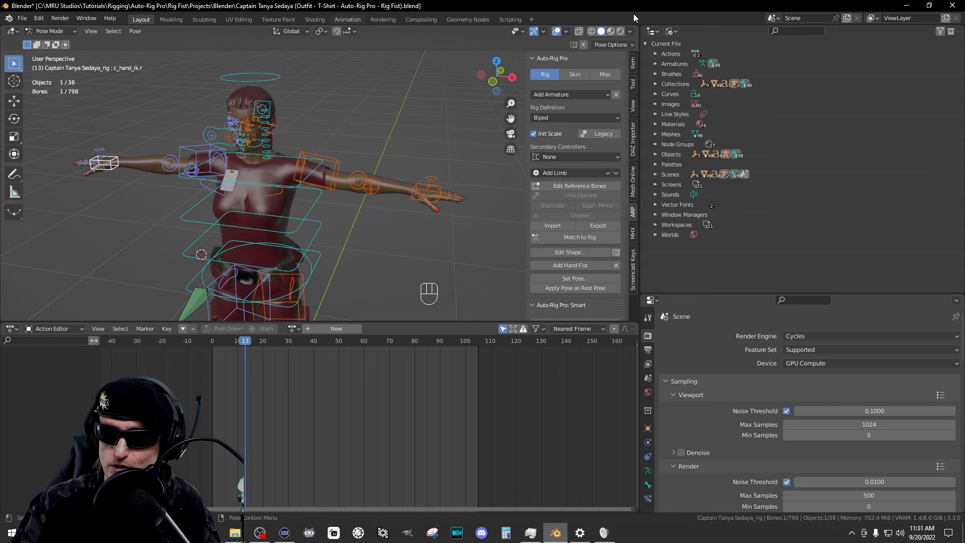
Step: Display the View Layer in the Outliner and inspect the contents of the Eyebrows object
{"action": "left_click", "coordinate": [671, 32]}
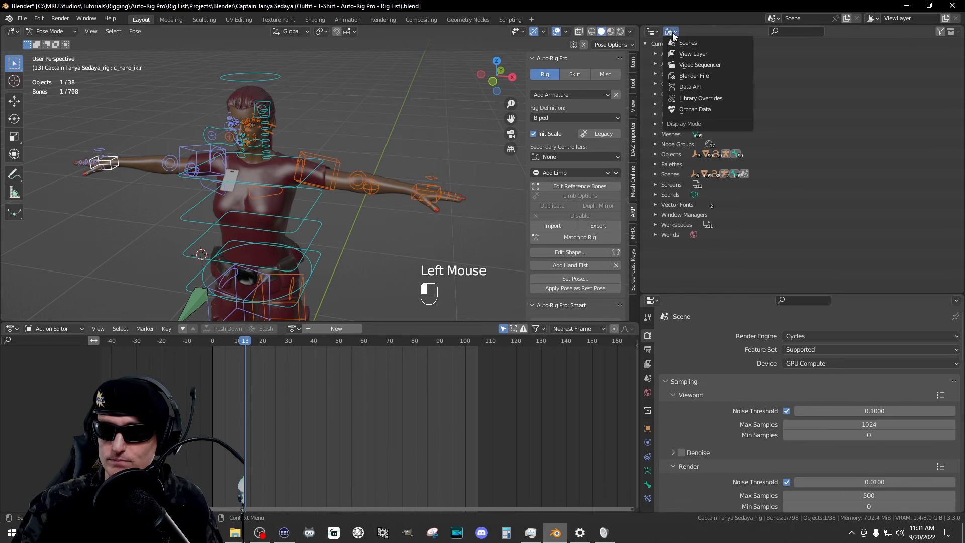
{"action": "left_click", "coordinate": [706, 52]}
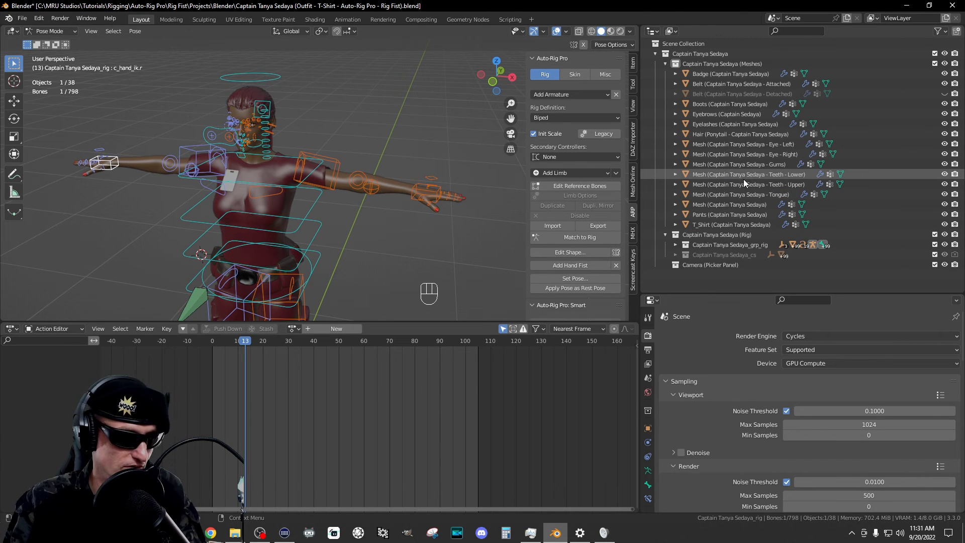
{"action": "left_click", "coordinate": [676, 114]}
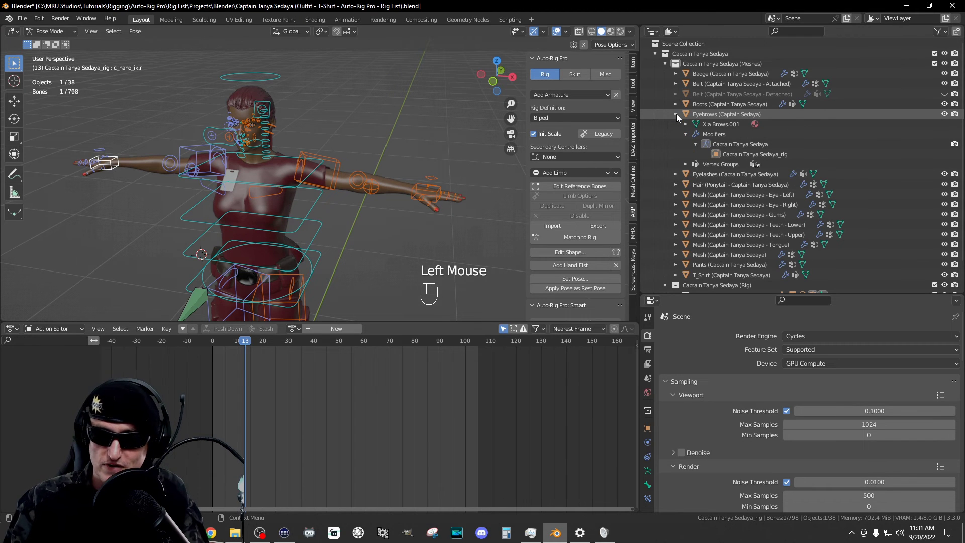
{"action": "left_click", "coordinate": [676, 114]}
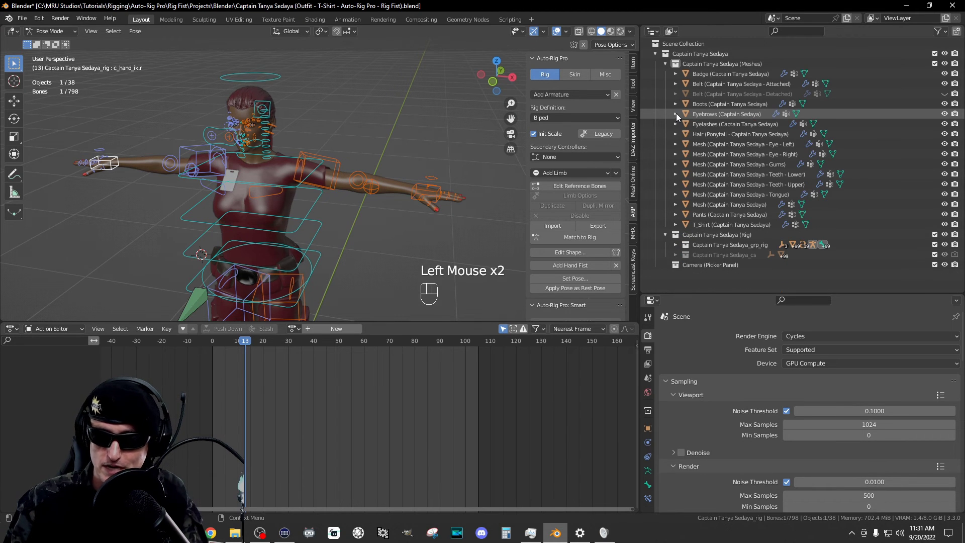
Step: Display the Blender File data in the Outliner, examine the rig_fist entry under Actions, and collapse the Actions list
{"action": "left_click", "coordinate": [673, 31]}
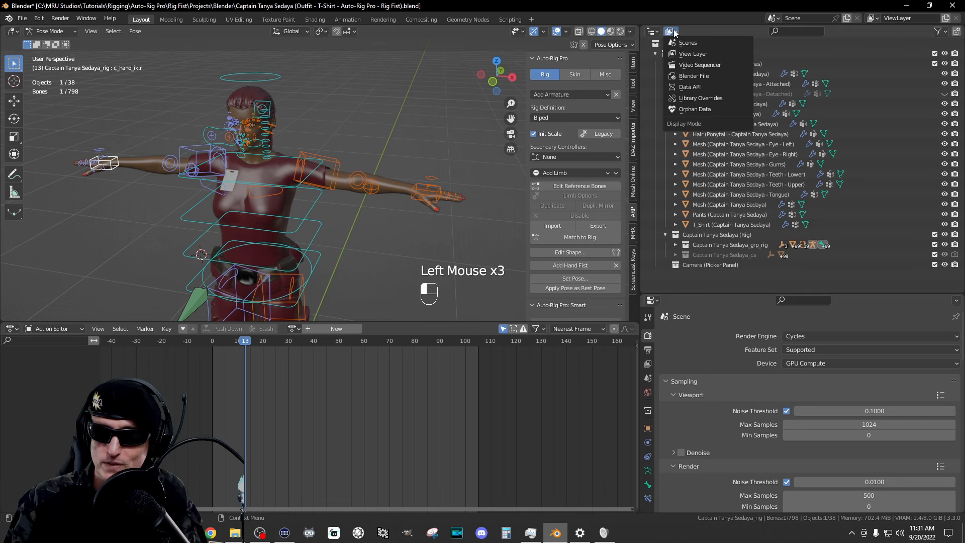
{"action": "left_click", "coordinate": [693, 76]}
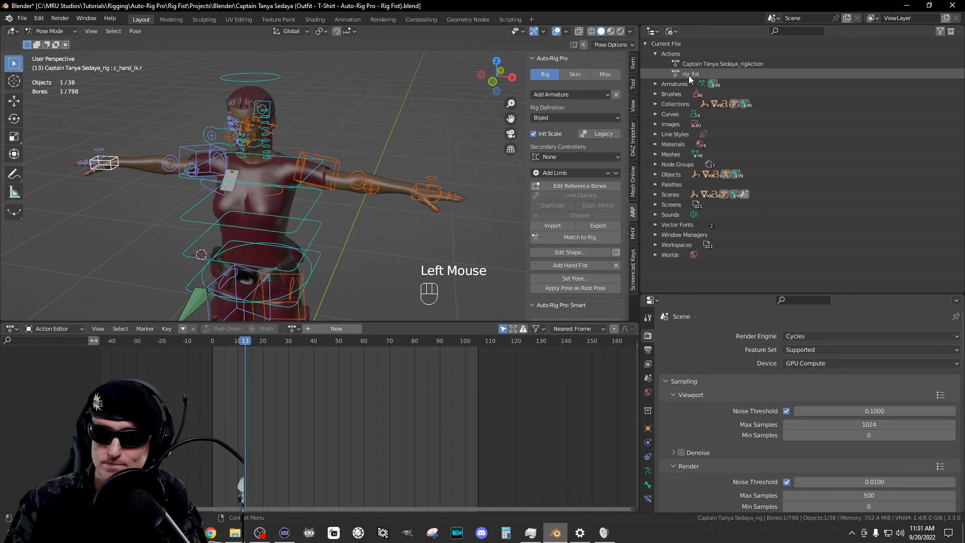
{"action": "left_click", "coordinate": [708, 73]}
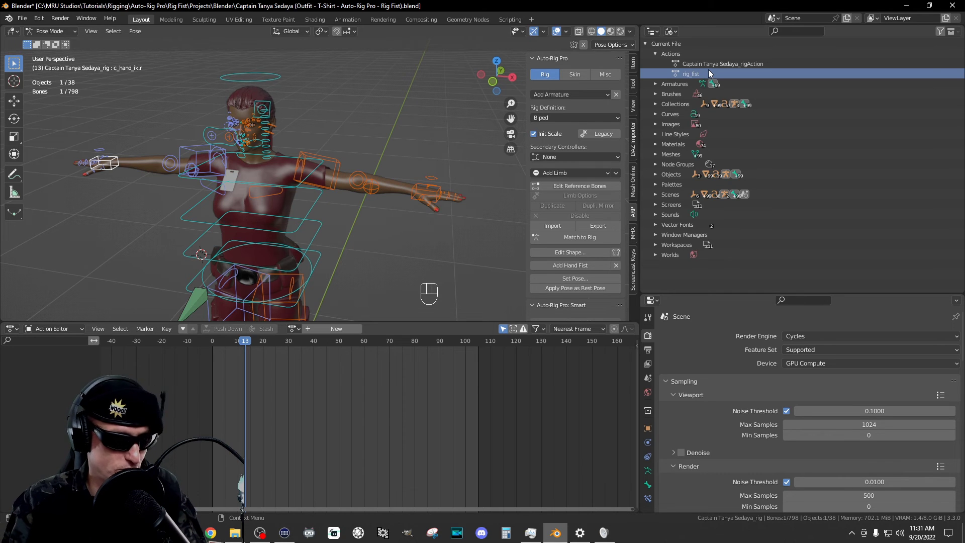
{"action": "left_click", "coordinate": [655, 54]}
Step: Set the Outliner's display mode back to View Layer
{"action": "left_click", "coordinate": [672, 32]}
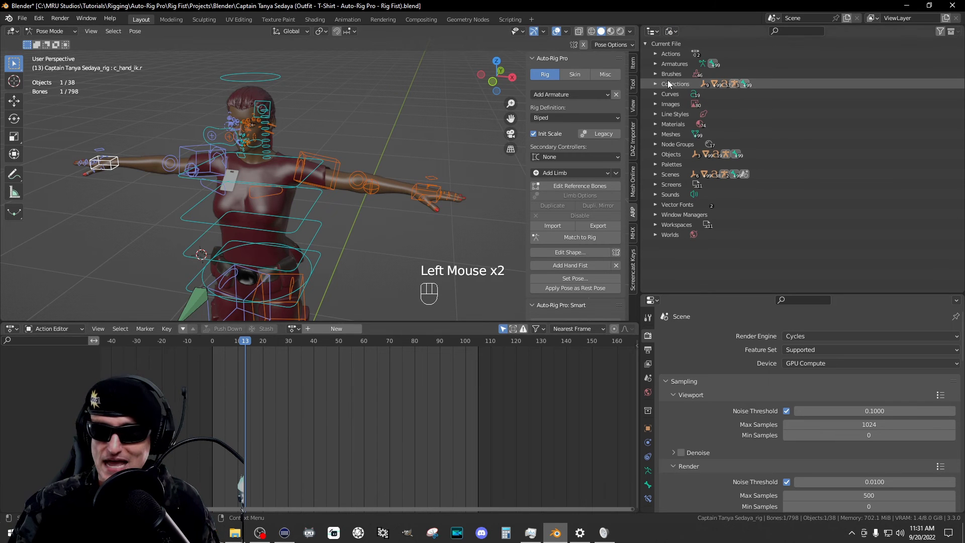
{"action": "left_click", "coordinate": [671, 29]}
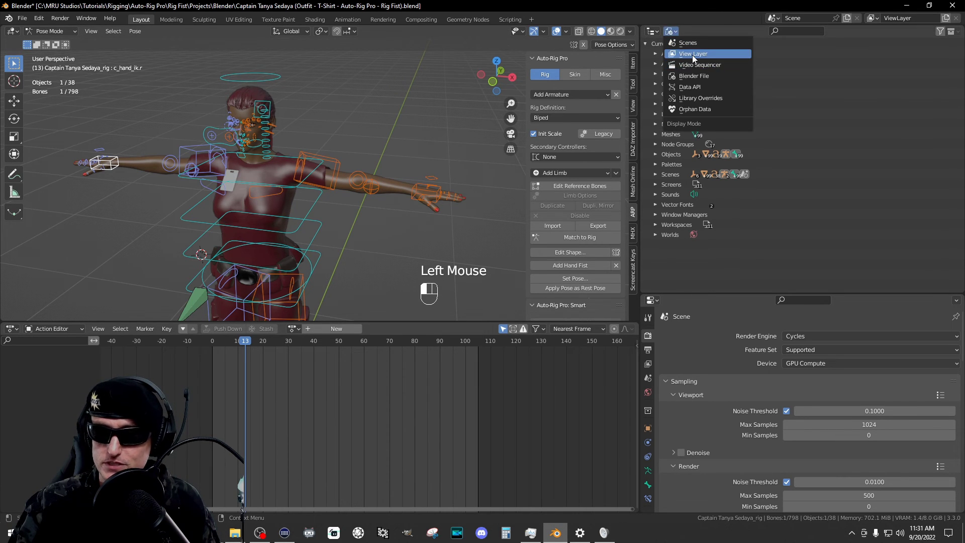
{"action": "left_click", "coordinate": [692, 56]}
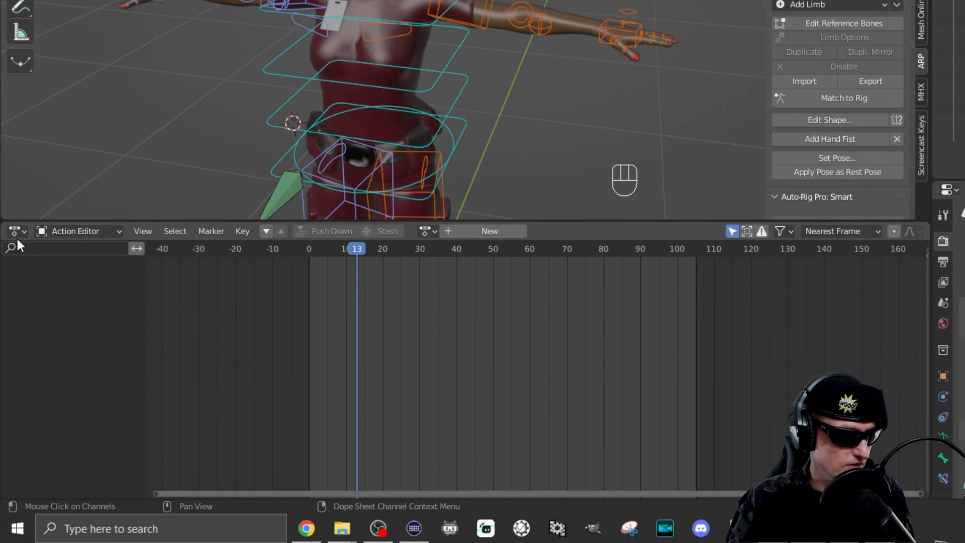
Step: Change the Action Editor area to the Nonlinear Animation editor
{"action": "left_click", "coordinate": [23, 230]}
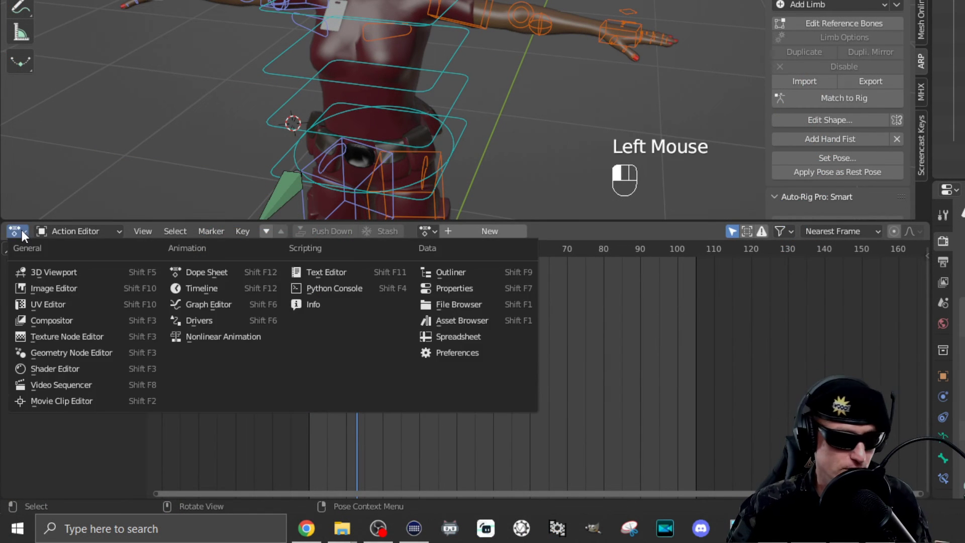
{"action": "mouse_move", "coordinate": [73, 234]}
{"action": "left_click", "coordinate": [20, 231]}
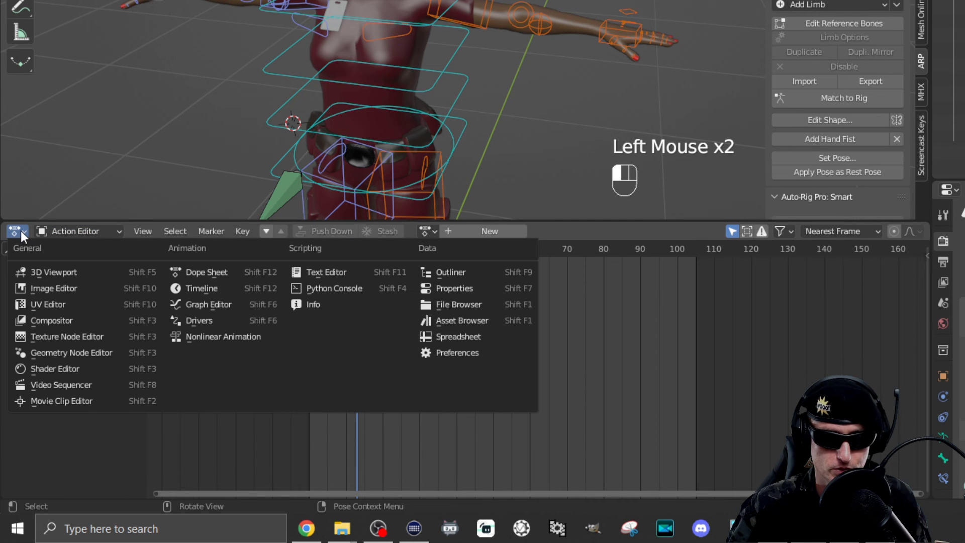
{"action": "left_click", "coordinate": [245, 336]}
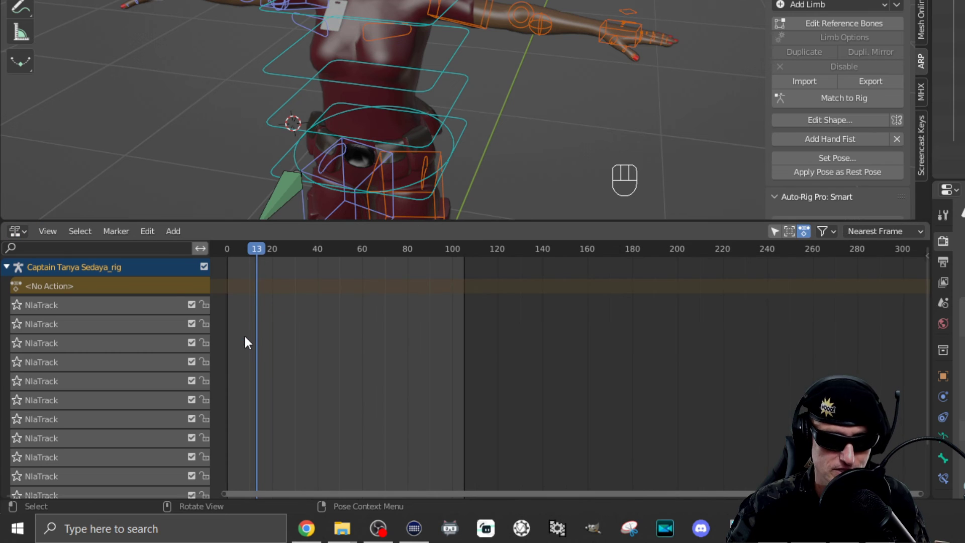
Step: Locate the stashed rig_fist strip below the NlaTrack channels and examine its mute setting
{"action": "scroll", "coordinate": [255, 332], "scroll_direction": "down", "scroll_amount": 4}
{"action": "scroll", "coordinate": [281, 341], "scroll_direction": "up", "scroll_amount": 1}
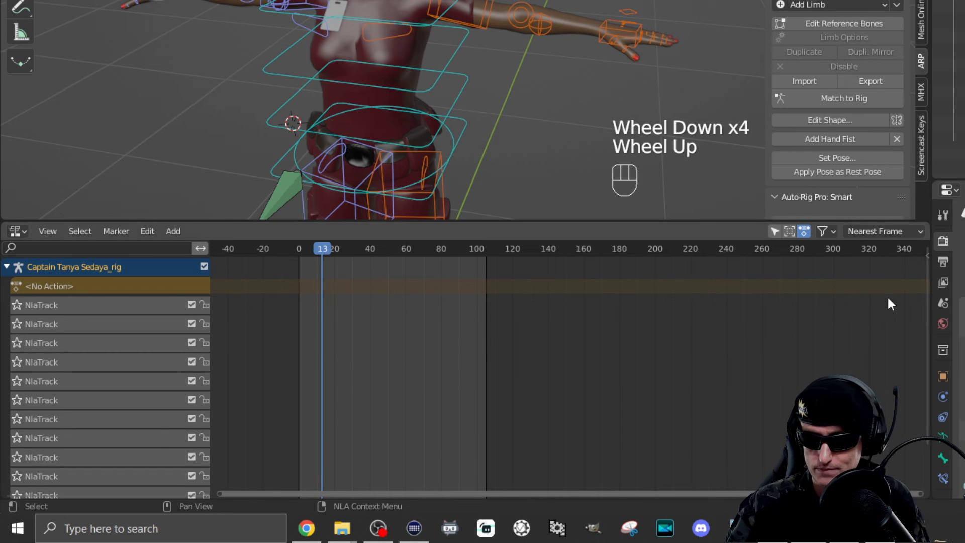
{"action": "left_click_drag", "start_coordinate": [926, 373], "coordinate": [919, 490]}
{"action": "scroll", "coordinate": [285, 401], "scroll_direction": "up", "scroll_amount": 5}
{"action": "middle_click_drag", "start_coordinate": [287, 397], "coordinate": [460, 402]}
{"action": "scroll", "coordinate": [463, 401], "scroll_direction": "up", "scroll_amount": 2}
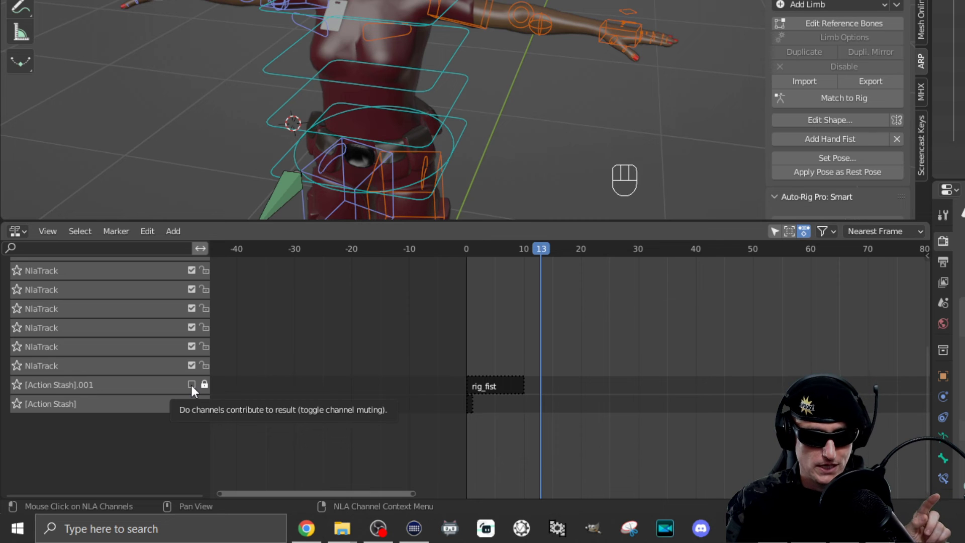
Step: Delete the [Action Stash].001 track holding the rig_fist strip and the remaining [Action Stash] track from the NLA channels
{"action": "scroll", "coordinate": [515, 376], "scroll_direction": "up", "scroll_amount": 1}
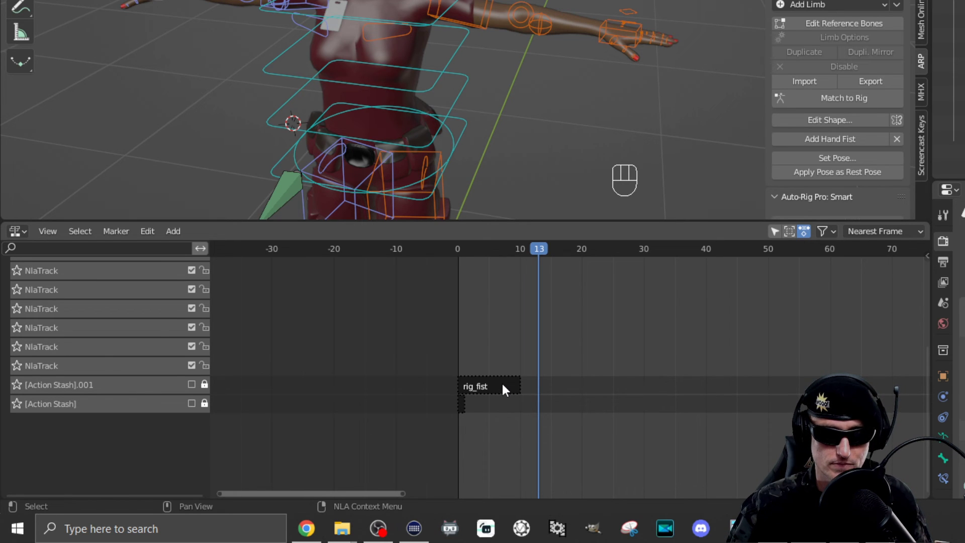
{"action": "key", "text": "ctrl+z"}
{"action": "left_click", "coordinate": [122, 383]}
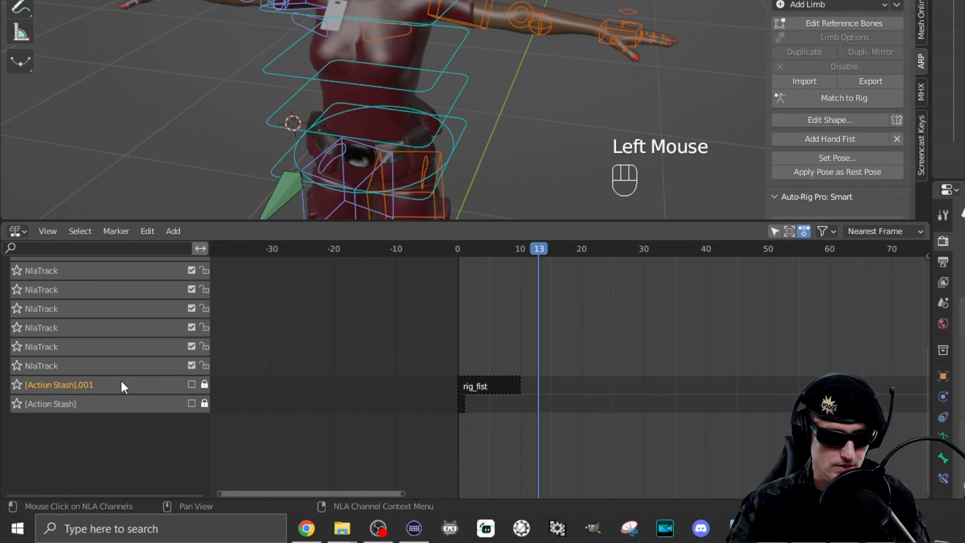
{"action": "scroll", "coordinate": [99, 422], "scroll_direction": "up", "scroll_amount": 4}
{"action": "scroll", "coordinate": [96, 449], "scroll_direction": "down", "scroll_amount": 3}
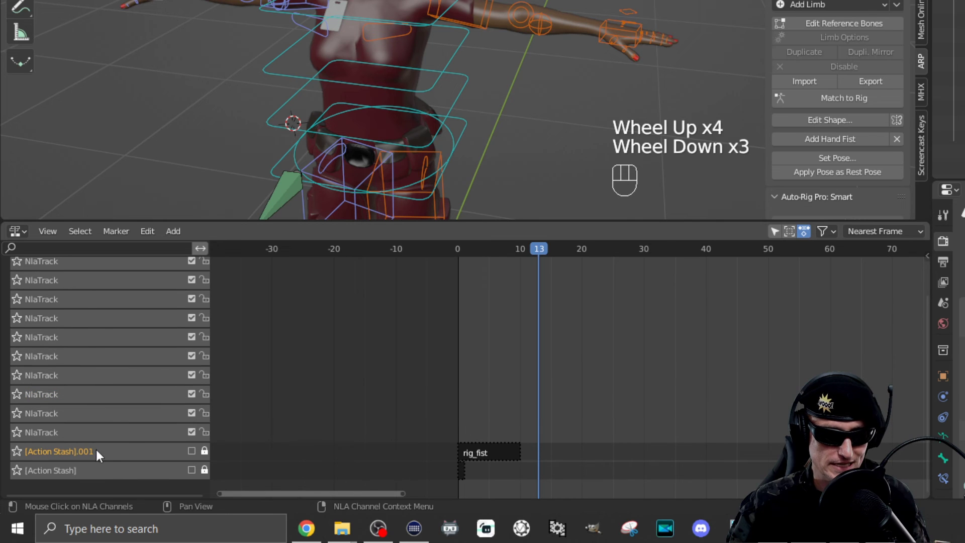
{"action": "key", "text": "x"}
{"action": "left_click", "coordinate": [125, 452]}
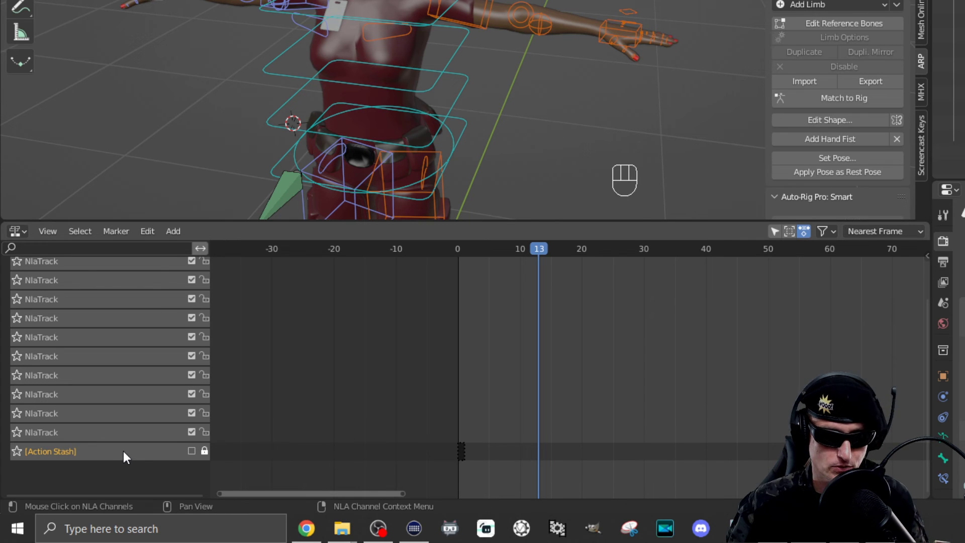
{"action": "scroll", "coordinate": [166, 402], "scroll_direction": "up", "scroll_amount": 4}
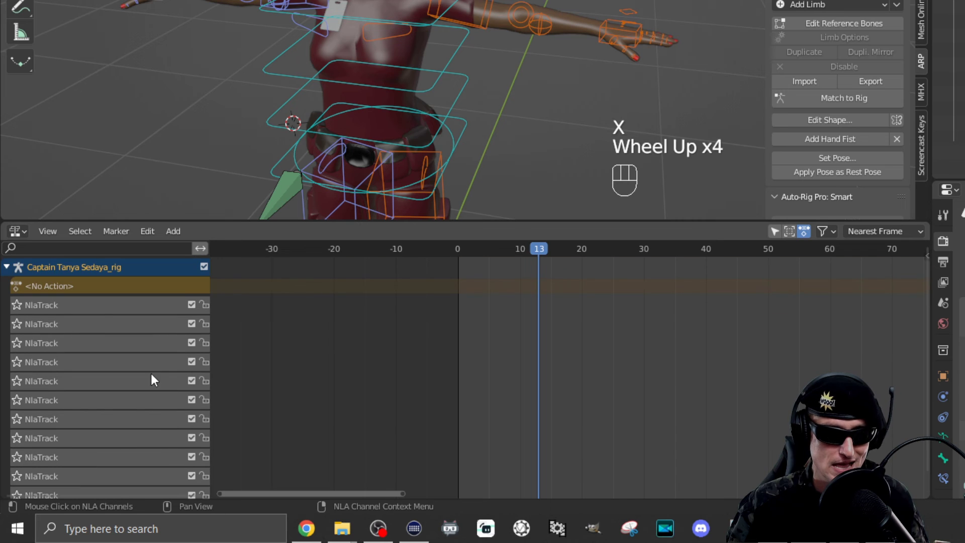
{"action": "scroll", "coordinate": [146, 455], "scroll_direction": "down", "scroll_amount": 6}
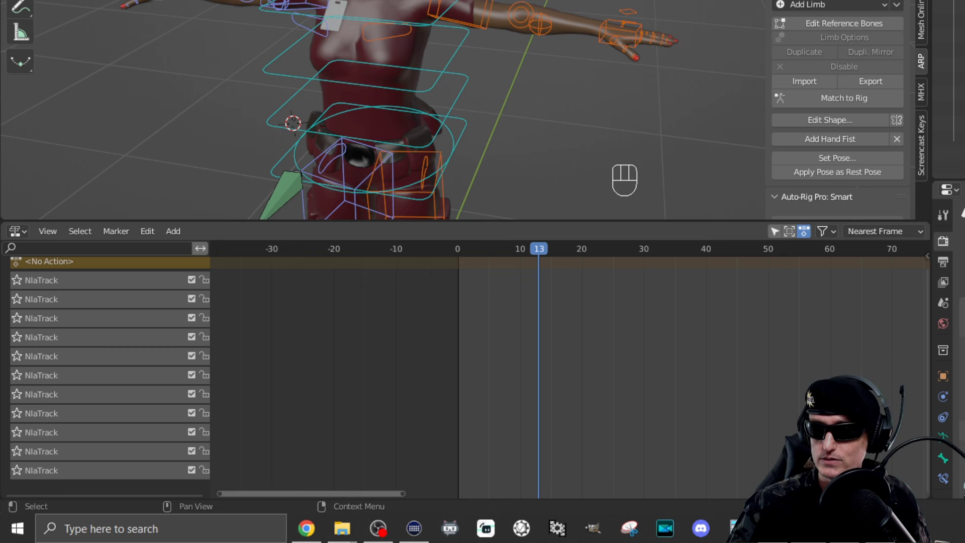
Step: Select the right-hand fist controller c_fist.r and scale it by about 0.94 to test the finger movement
{"action": "left_click", "coordinate": [960, 90]}
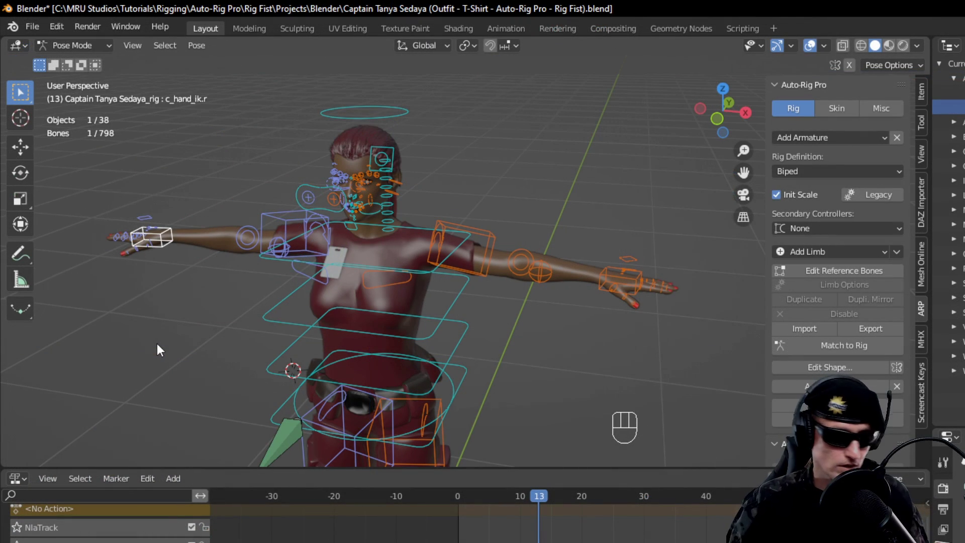
{"action": "double_click", "coordinate": [169, 176]}
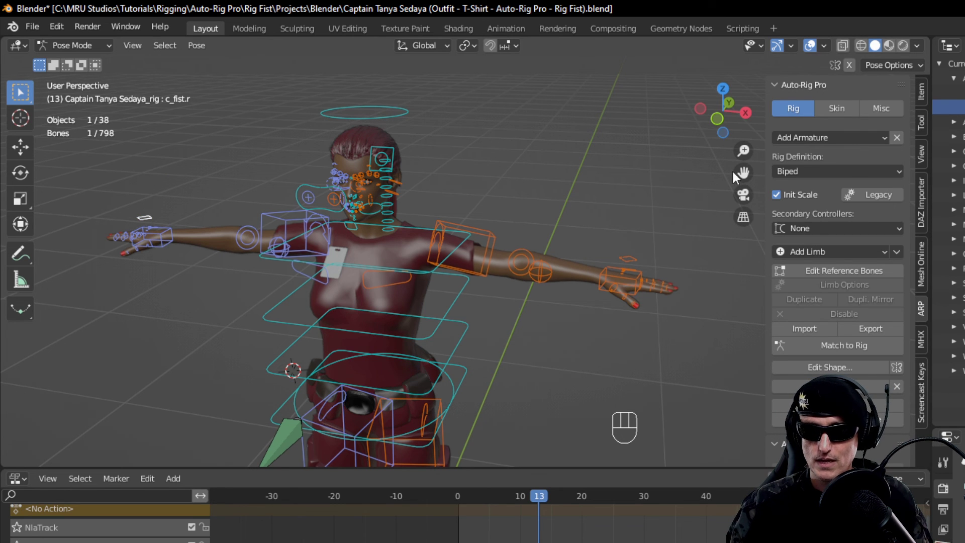
{"action": "left_click_drag", "start_coordinate": [733, 176], "coordinate": [720, 188]}
{"action": "scroll", "coordinate": [721, 188], "scroll_direction": "up", "scroll_amount": 2}
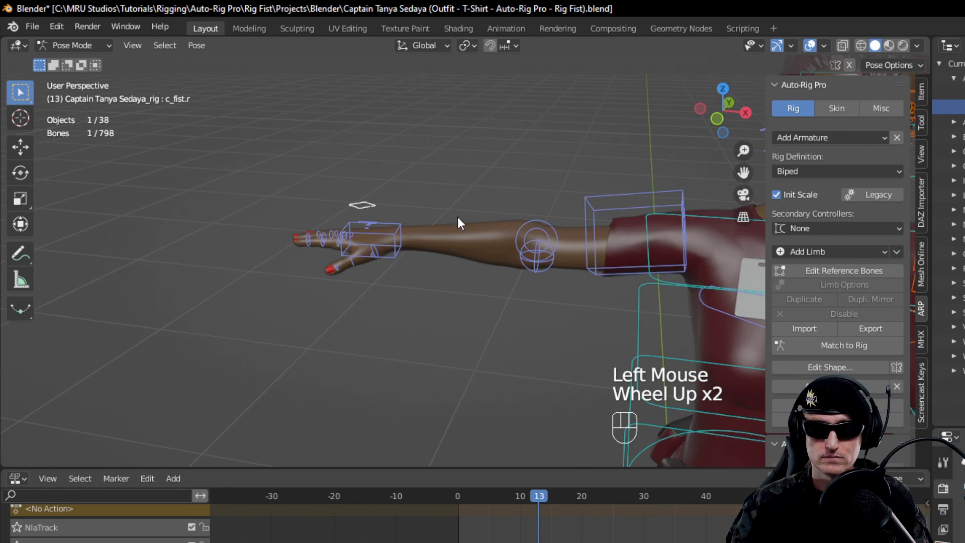
{"action": "key", "text": "s"}
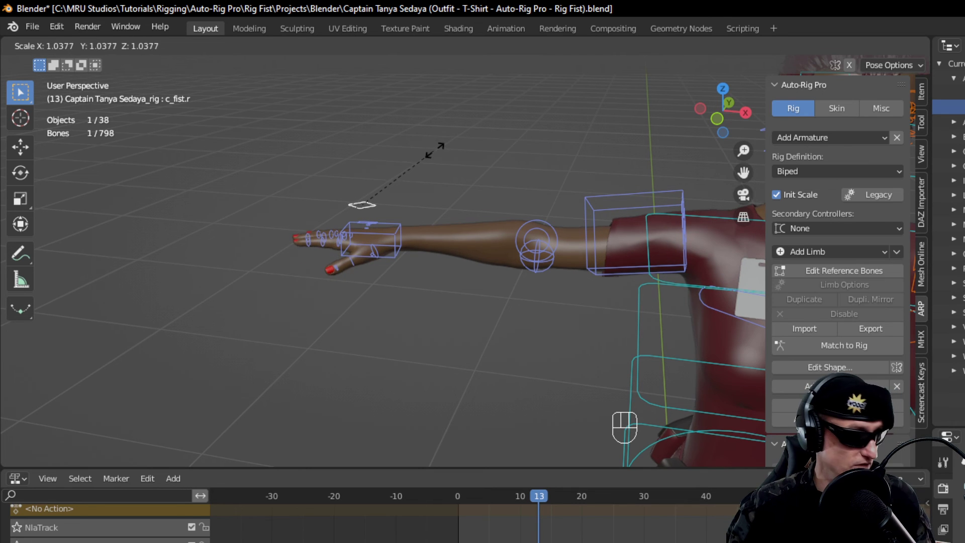
{"action": "left_click", "coordinate": [427, 156]}
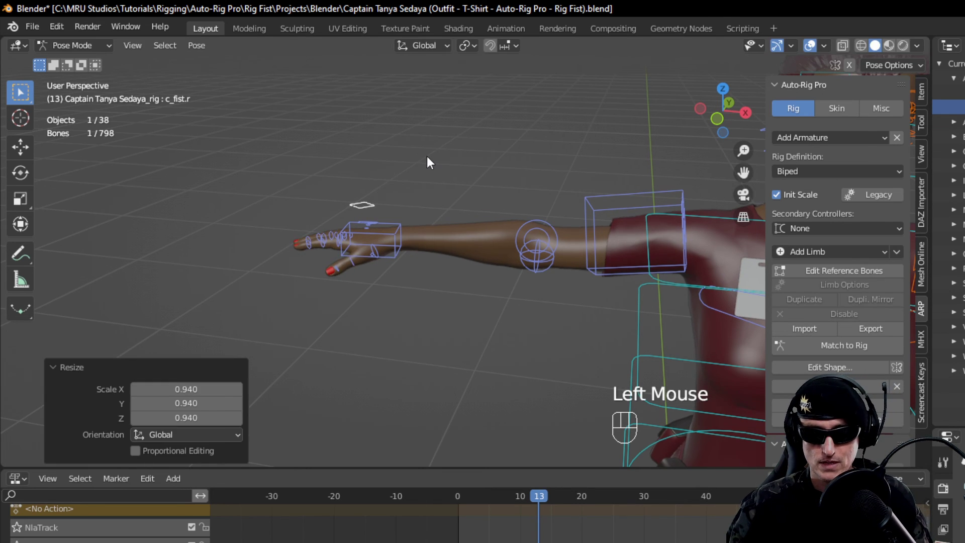
Step: Try scaling the right-hand fist controller up by about 1.364, and undo that scaling
{"action": "scroll", "coordinate": [426, 166], "scroll_direction": "down", "scroll_amount": 3}
{"action": "left_click_drag", "start_coordinate": [743, 171], "coordinate": [213, 144]}
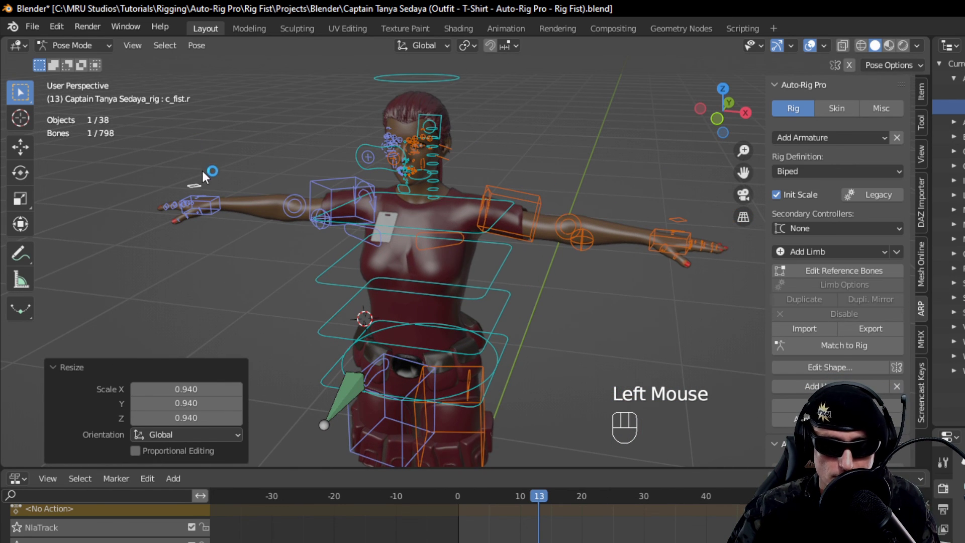
{"action": "key", "text": "s"}
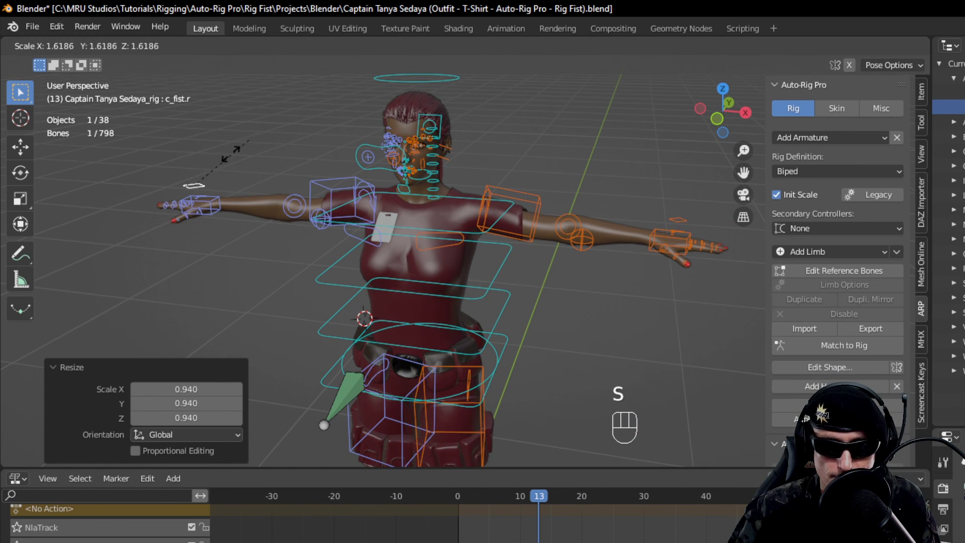
{"action": "left_click", "coordinate": [236, 143]}
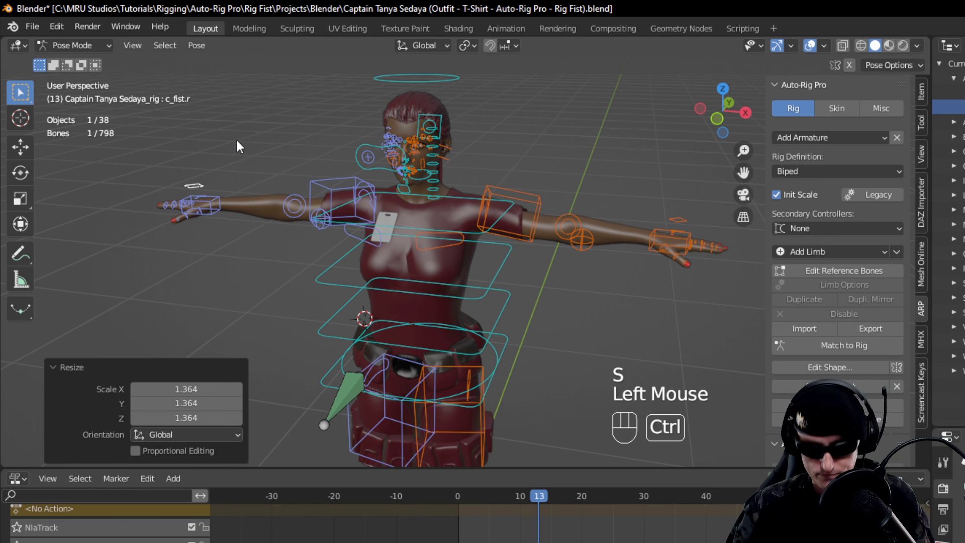
{"action": "key", "text": "ctrl+z"}
Step: Test the left-hand fist controller c_fist.l by scaling it and checking how the fingers respond
{"action": "left_click", "coordinate": [676, 219]}
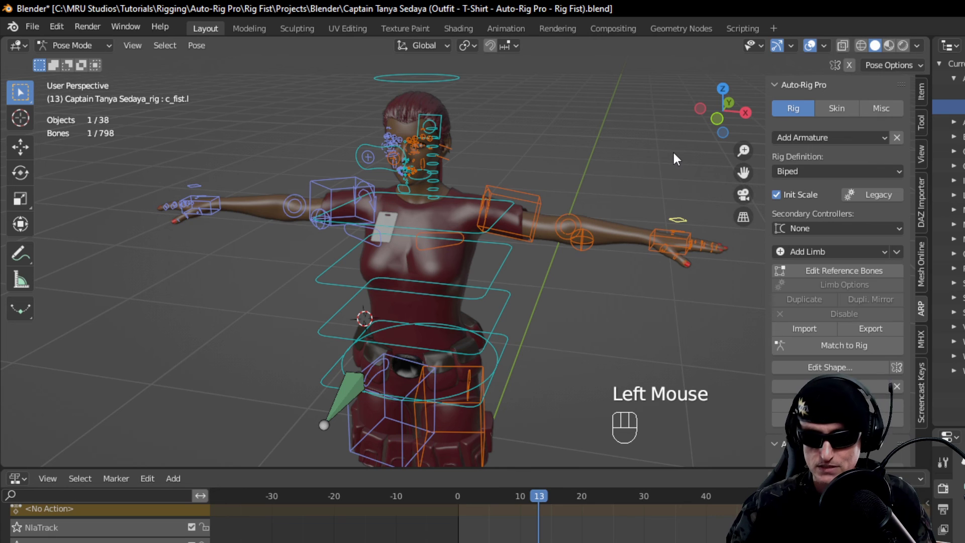
{"action": "key", "text": "s"}
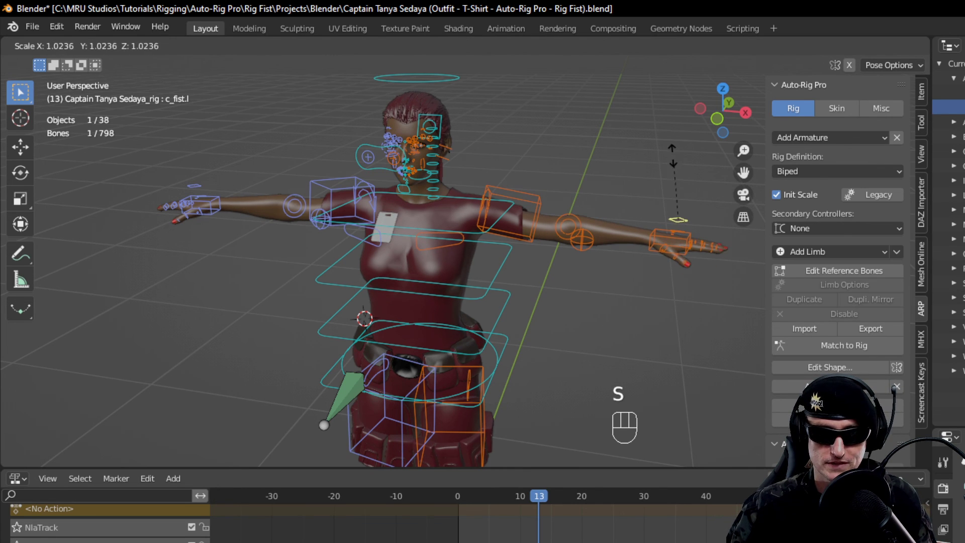
{"action": "left_click", "coordinate": [675, 160]}
Step: Return the playhead to frame 0, change the Nonlinear Animation area to the Action Editor, and play the animation to check the hands
{"action": "left_click_drag", "start_coordinate": [539, 493], "coordinate": [376, 478]}
{"action": "left_click", "coordinate": [18, 478]}
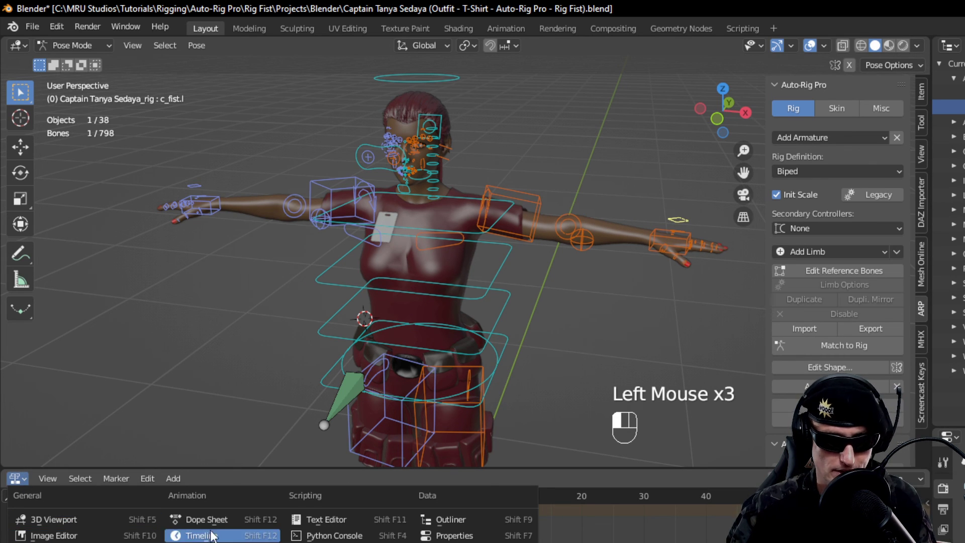
{"action": "left_click", "coordinate": [261, 521]}
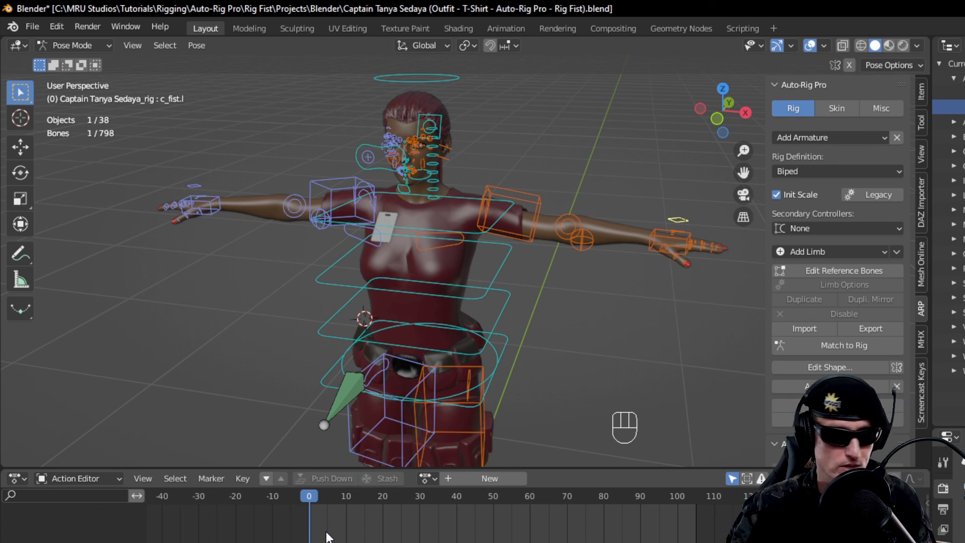
{"action": "key", "text": "space"}
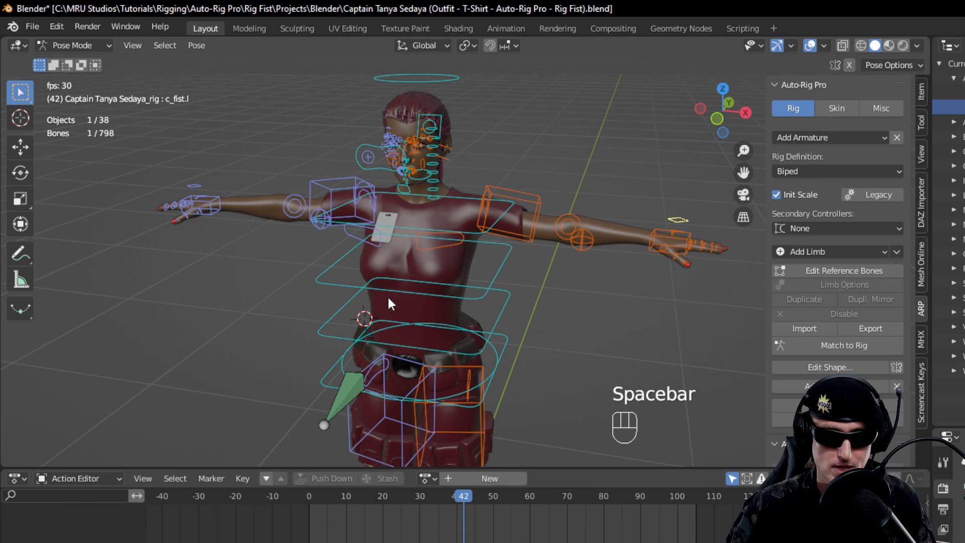
{"action": "key", "text": "space"}
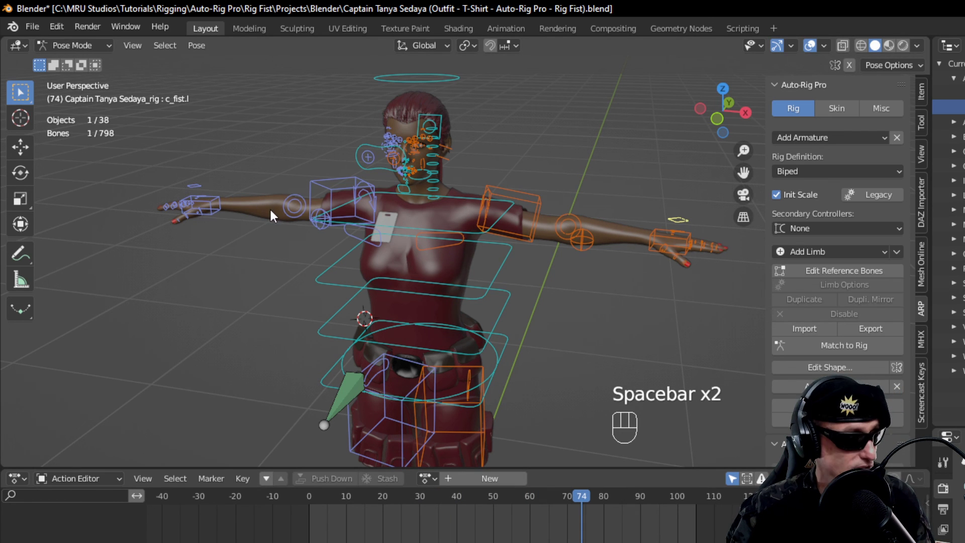
Step: Retest the right-hand fist controller c_fist.r by curling and opening the fingers, leaving it scaled by about 1.252
{"action": "left_click", "coordinate": [201, 186]}
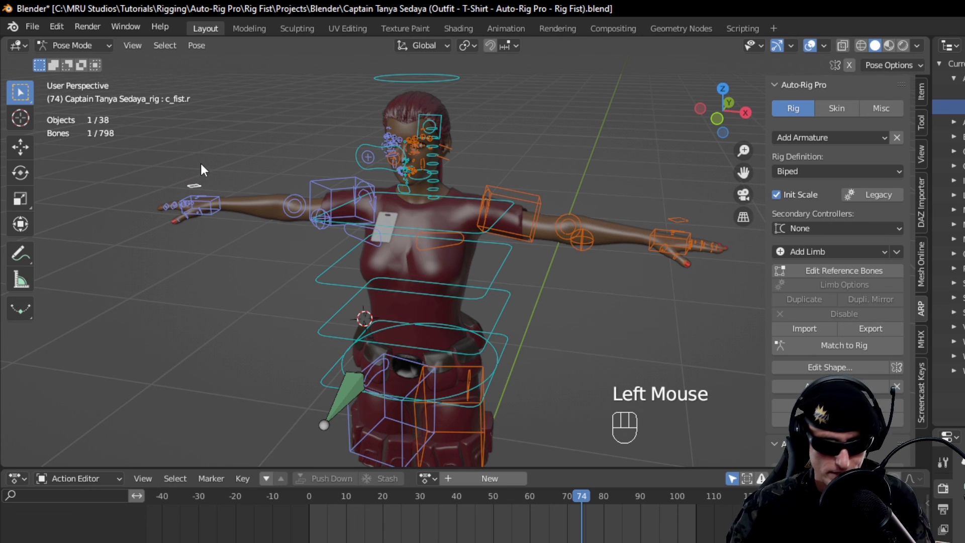
{"action": "key", "text": "s"}
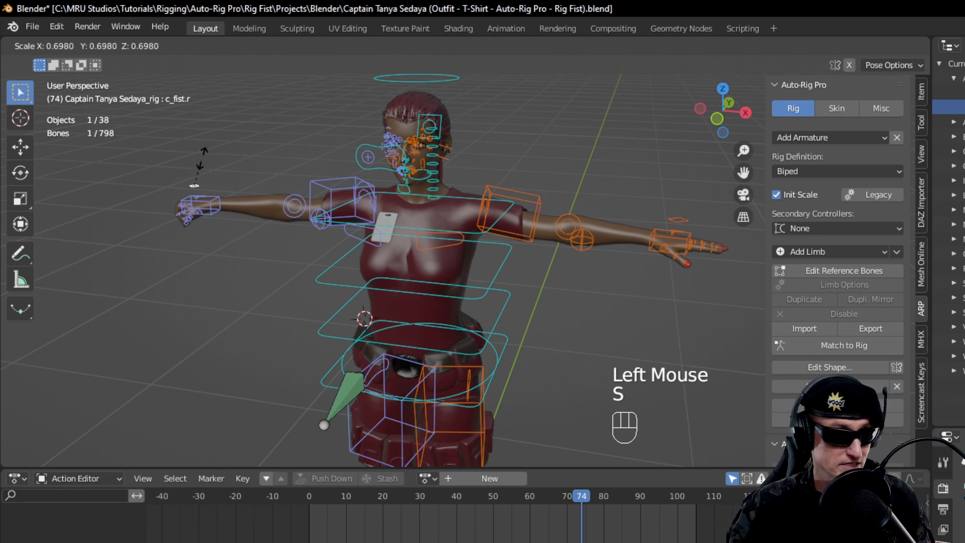
{"action": "left_click", "coordinate": [215, 146]}
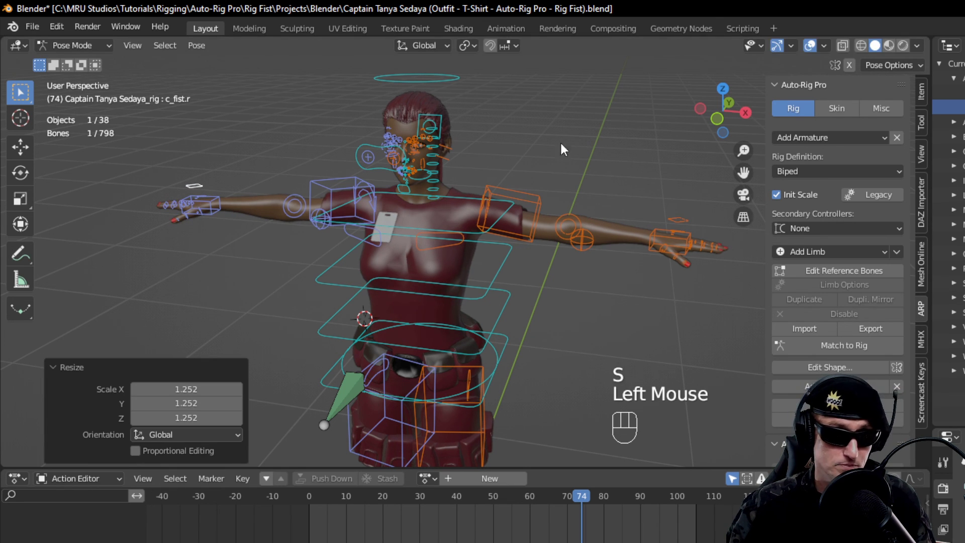
Step: Retest the left-hand fist controller c_fist.l by scaling it, and undo the test scaling
{"action": "left_click", "coordinate": [678, 219]}
{"action": "key", "text": "s"}
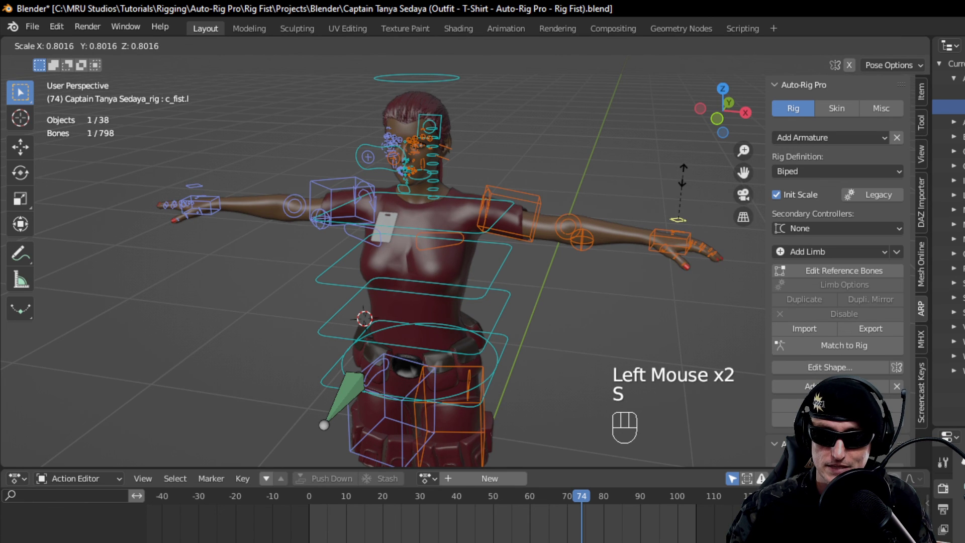
{"action": "left_click", "coordinate": [684, 173]}
{"action": "key", "text": "ctrl+z"}
{"action": "key", "text": "ctrl+z"}
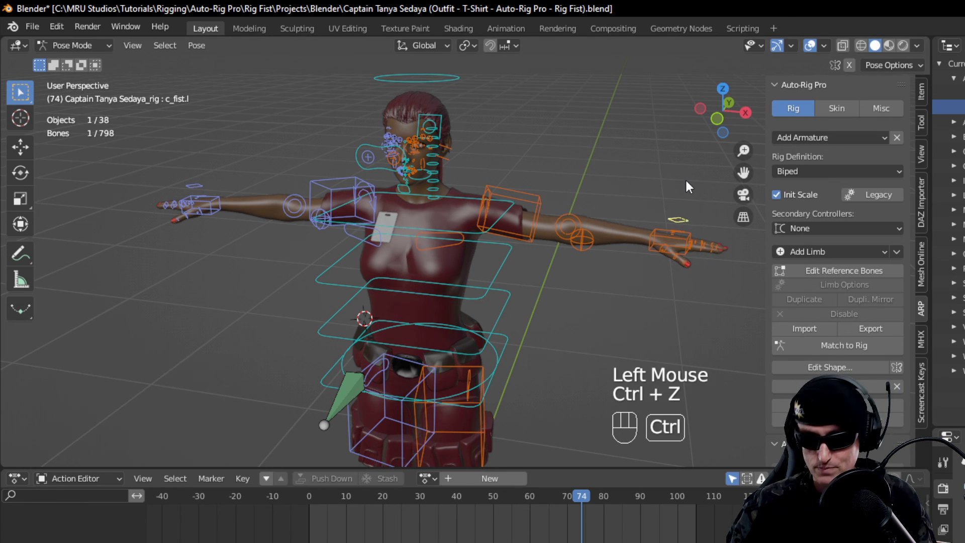